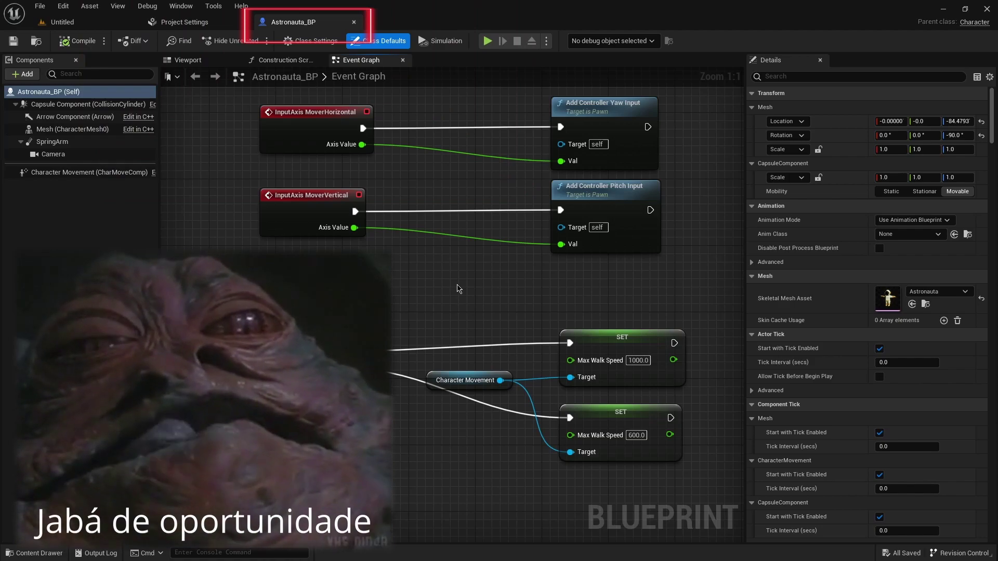
Create a Legacy Blend Space 1D on Astronauta_Skeleton named Astronauta_Blend in Personagem and open it.
key(ctrl+space)
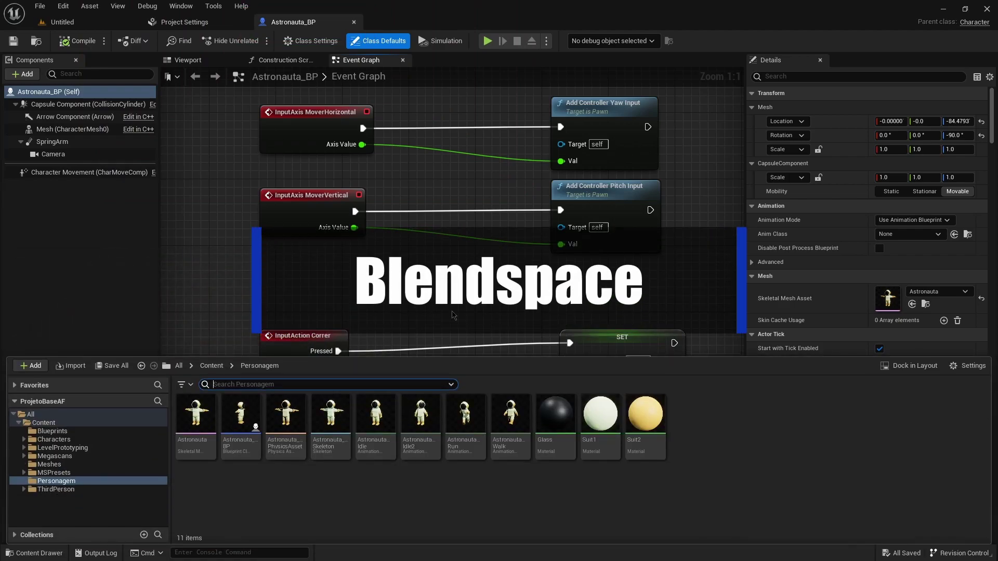
right_click(269, 495)
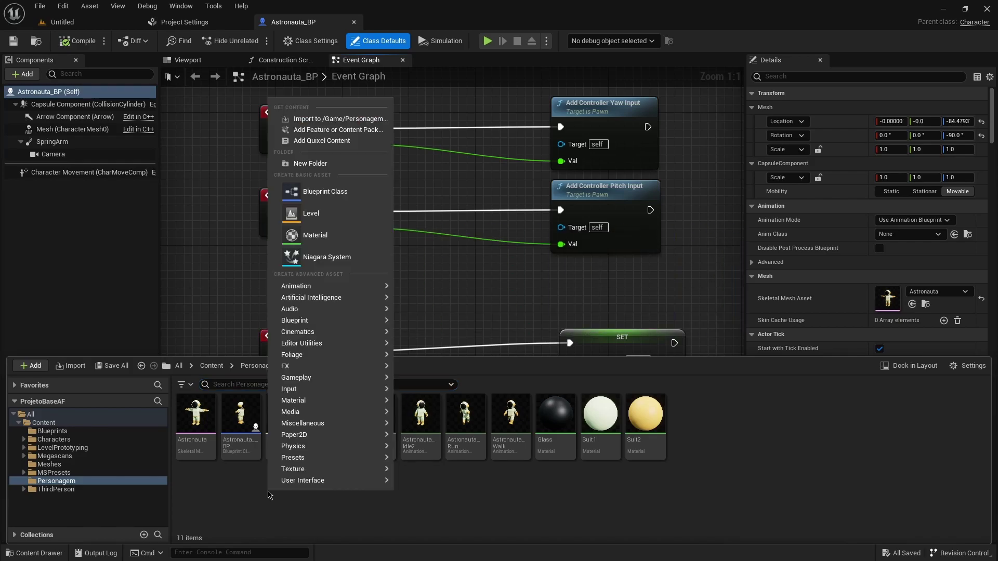
mouse_move(319, 287)
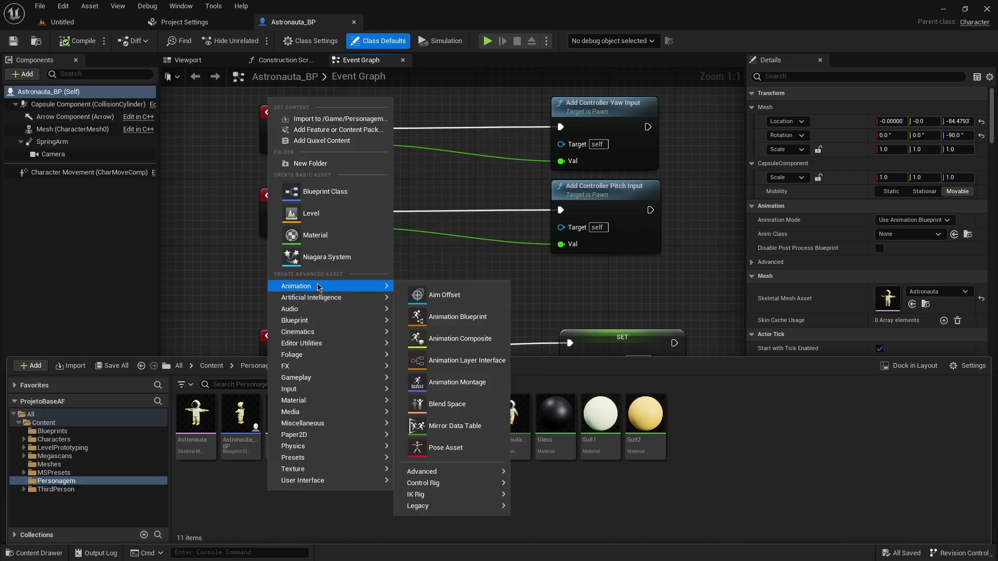
mouse_move(445, 506)
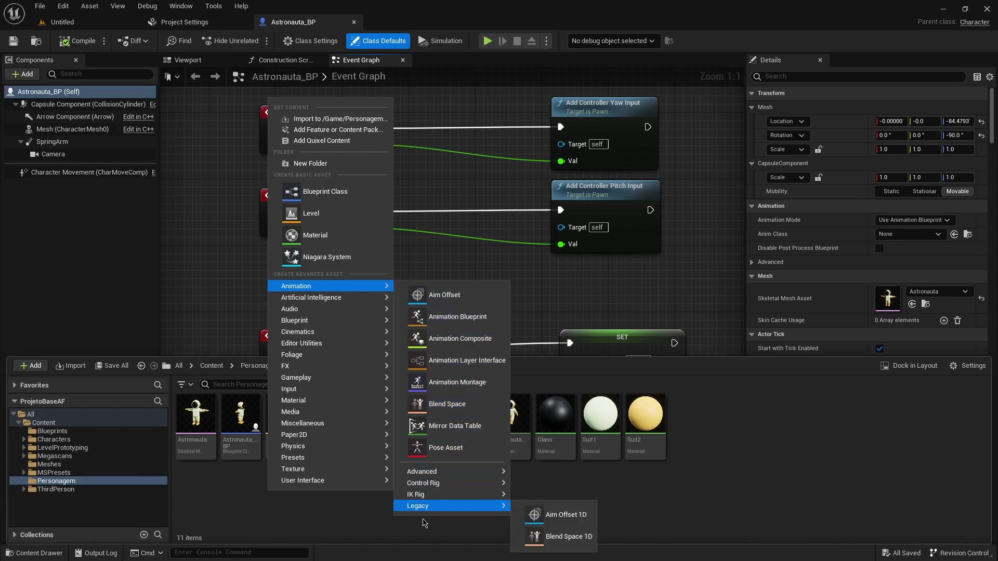
click(565, 539)
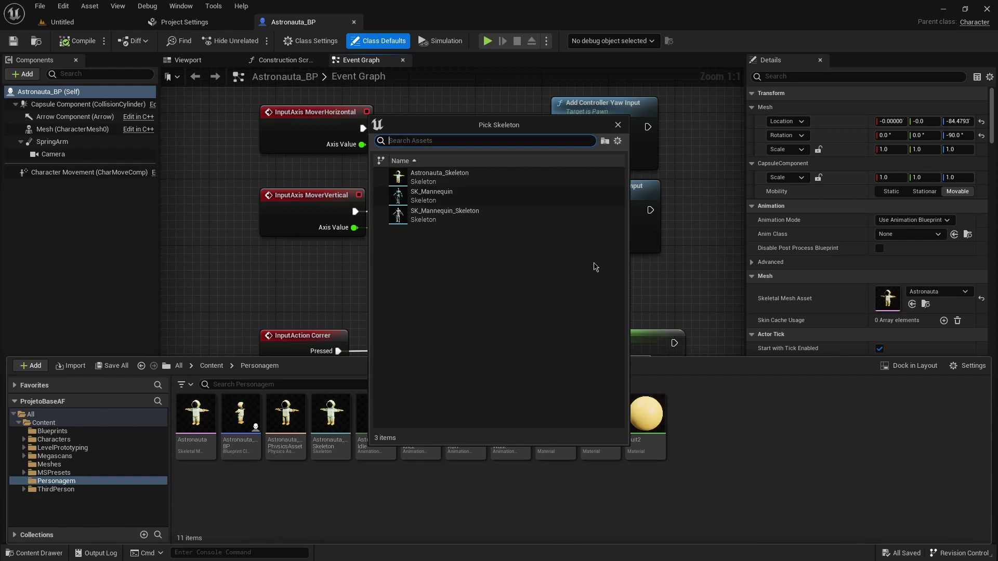
mouse_move(545, 196)
click(439, 177)
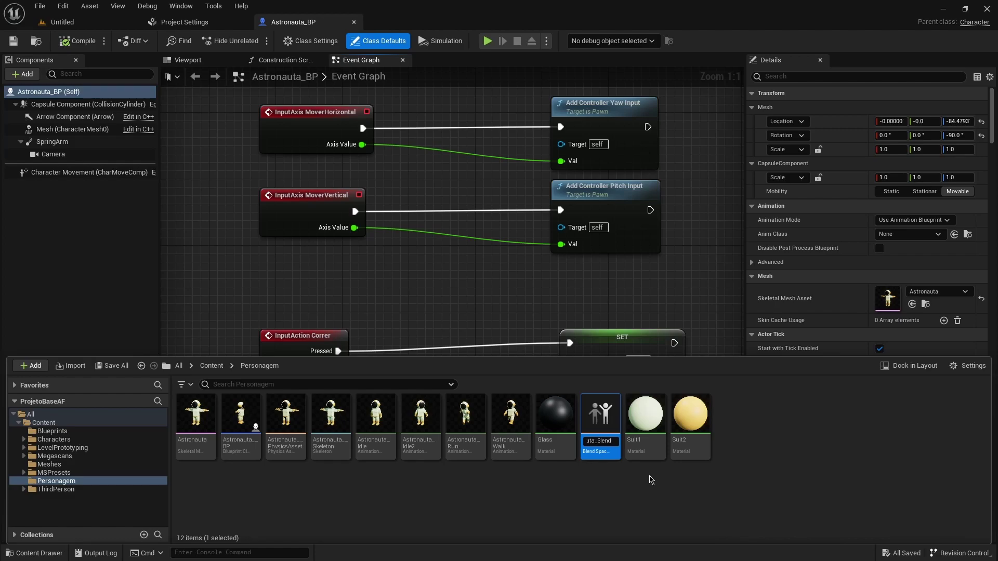
key(Return)
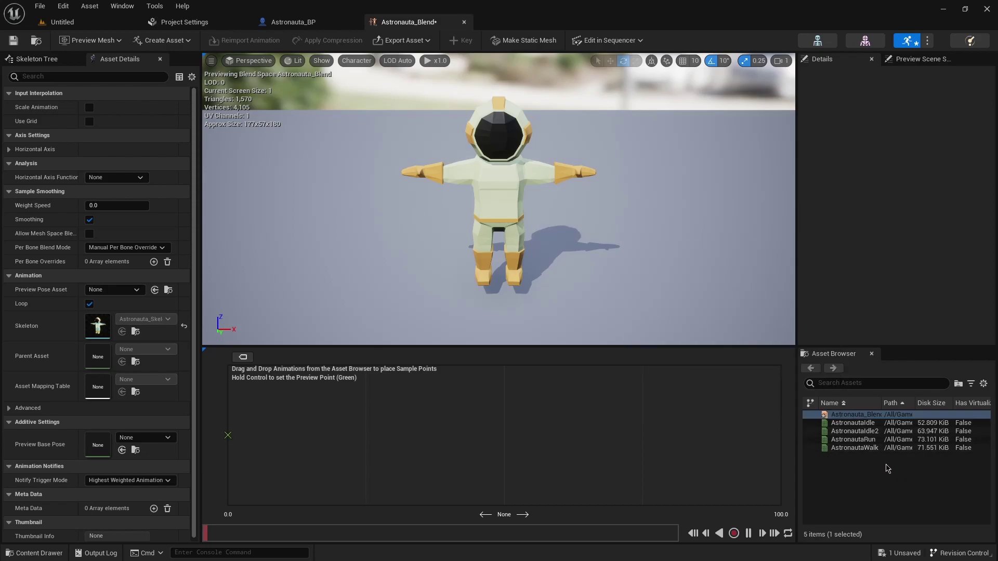
Place AstronautaIdle, AstronautaWalk and AstronautaRun as samples along the blend axis.
click(852, 423)
drag(852, 423, 228, 435)
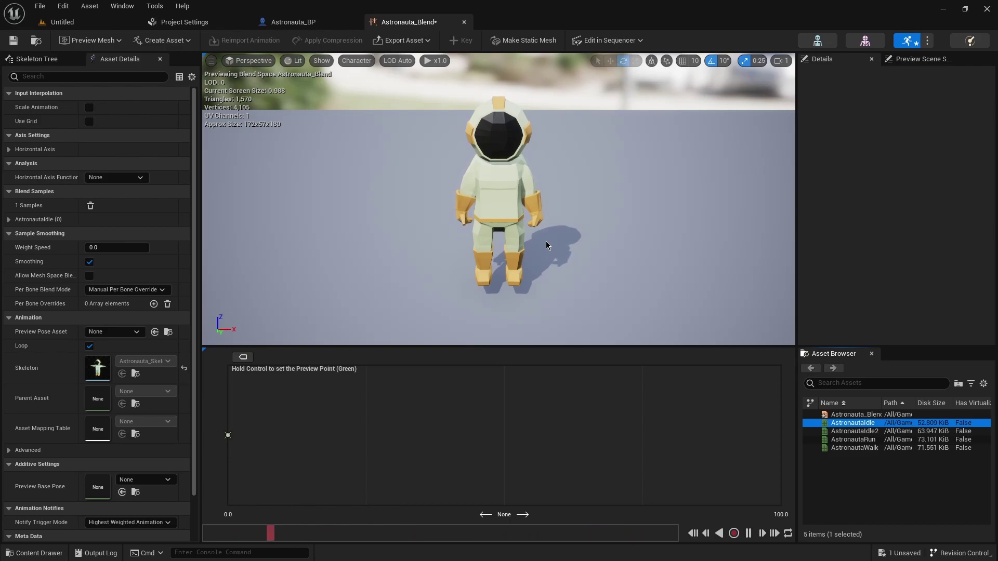
drag(854, 447, 475, 436)
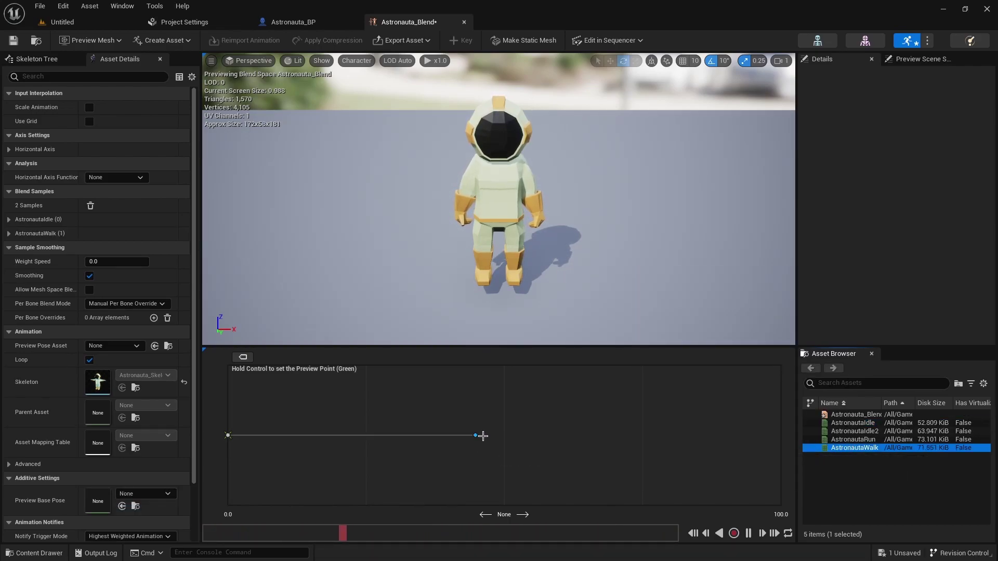
drag(853, 439, 564, 436)
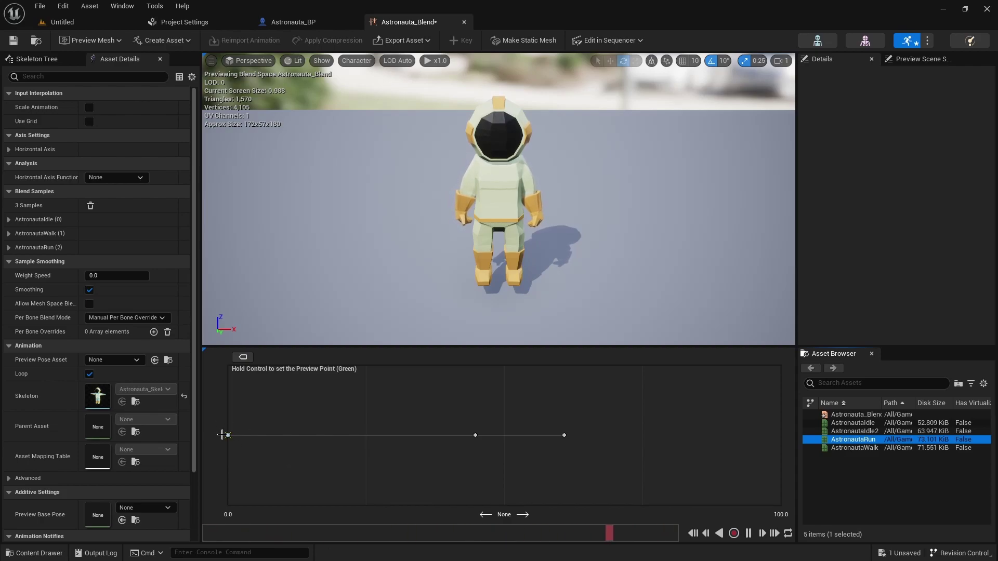
Scrub the preview point along the axis to check the idle-walk-run blend.
mouse_move(223, 434)
mouse_down()
mouse_move(529, 441)
mouse_move(236, 436)
mouse_up()
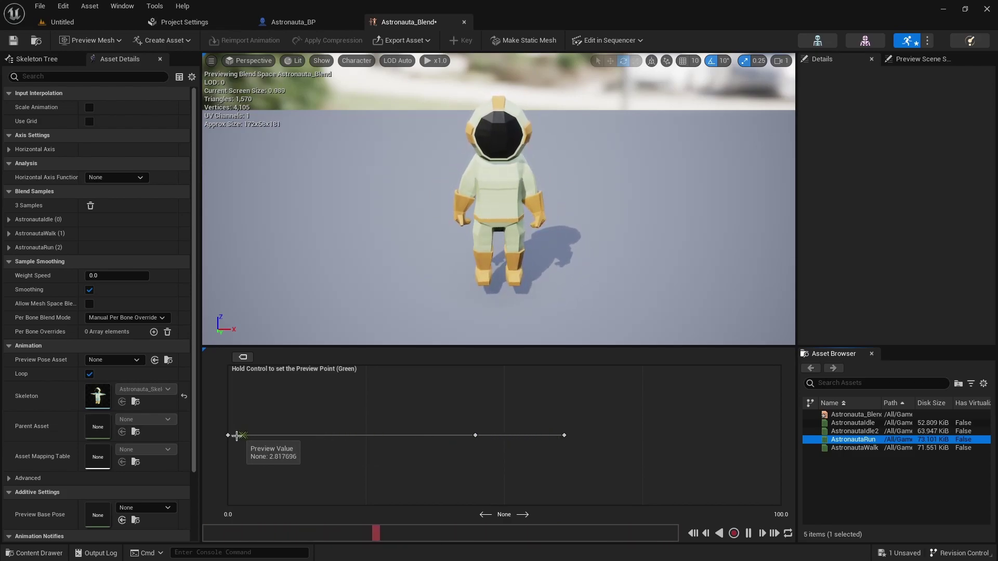
mouse_move(237, 436)
mouse_down()
mouse_move(222, 436)
mouse_move(371, 435)
mouse_up()
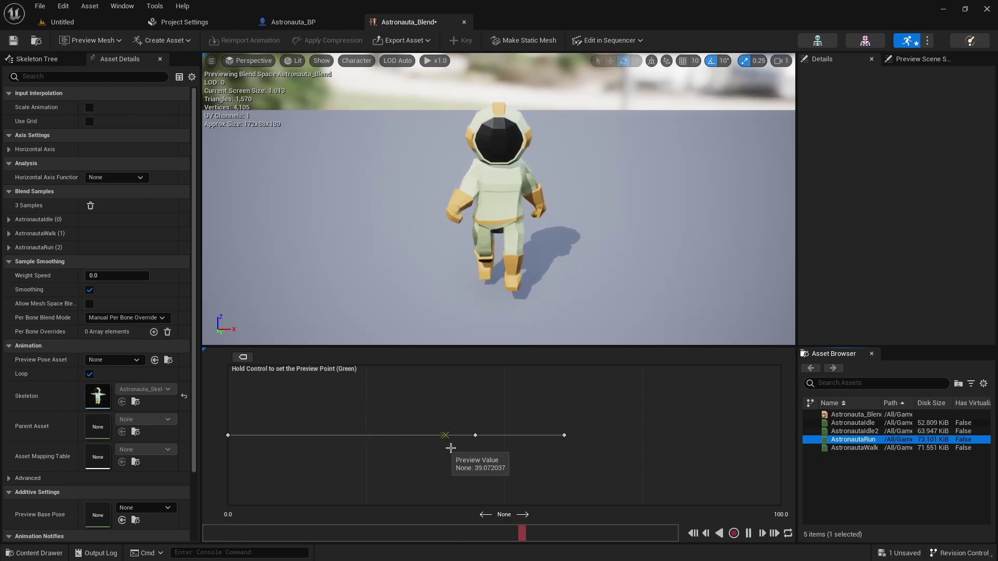
drag(371, 435, 572, 454)
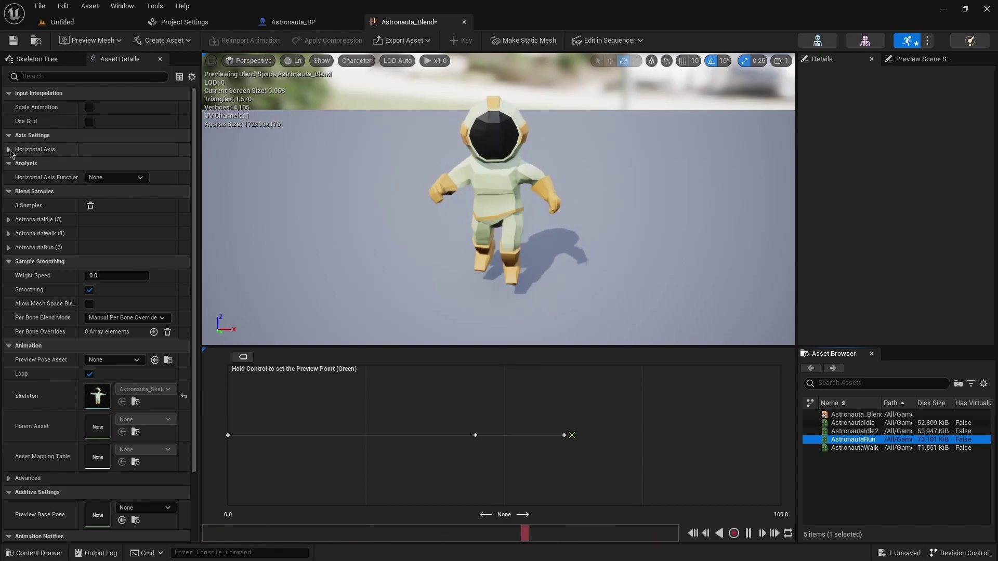
Name the horizontal axis Velocidade and set its maximum to 1000.
click(9, 150)
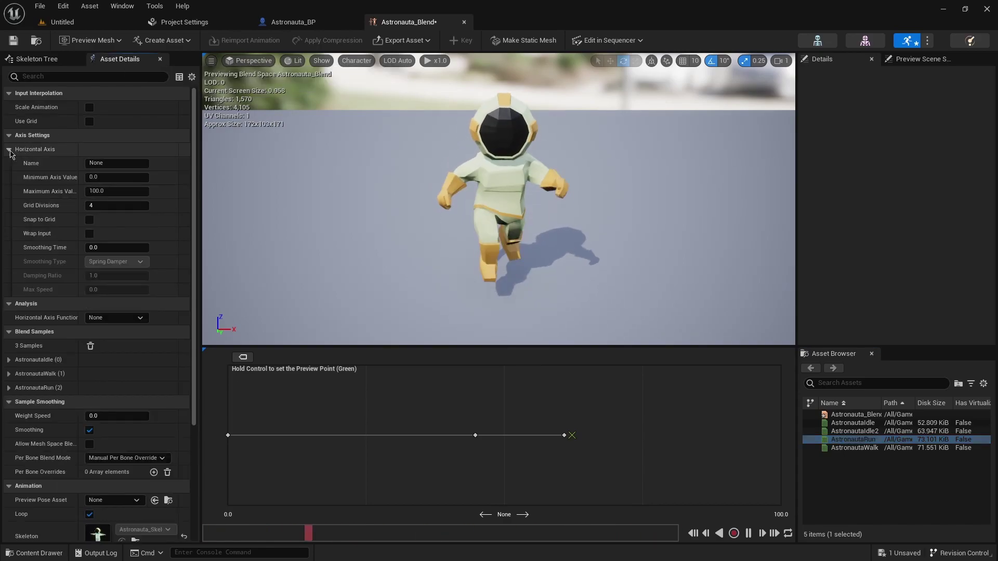
click(115, 165)
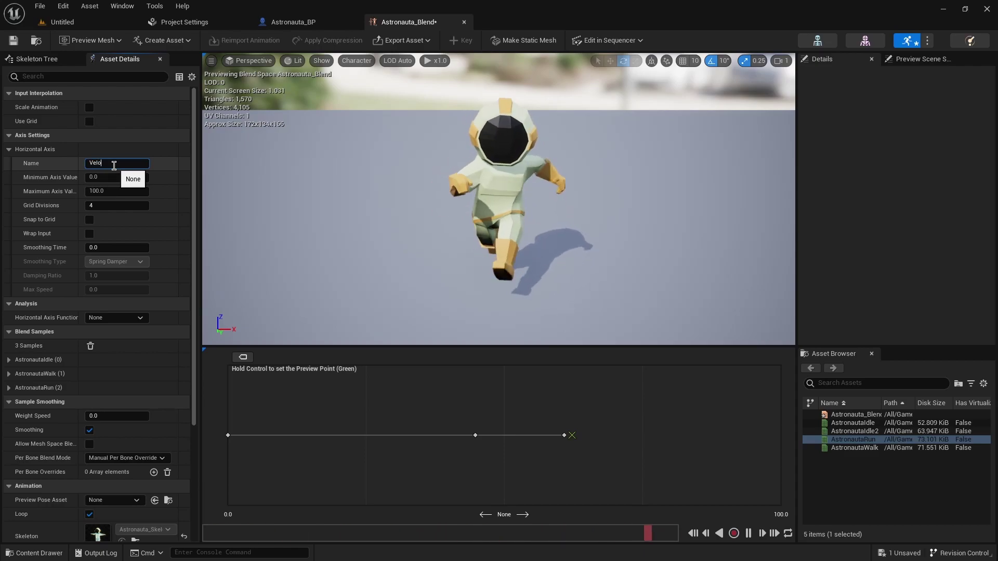
text(Velocidade)
key(Return)
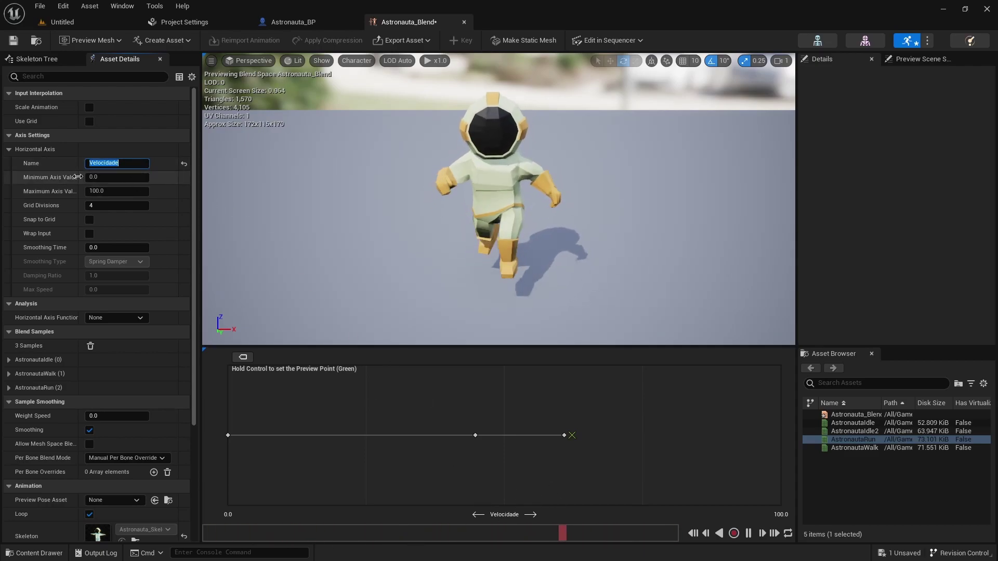
click(107, 175)
click(122, 191)
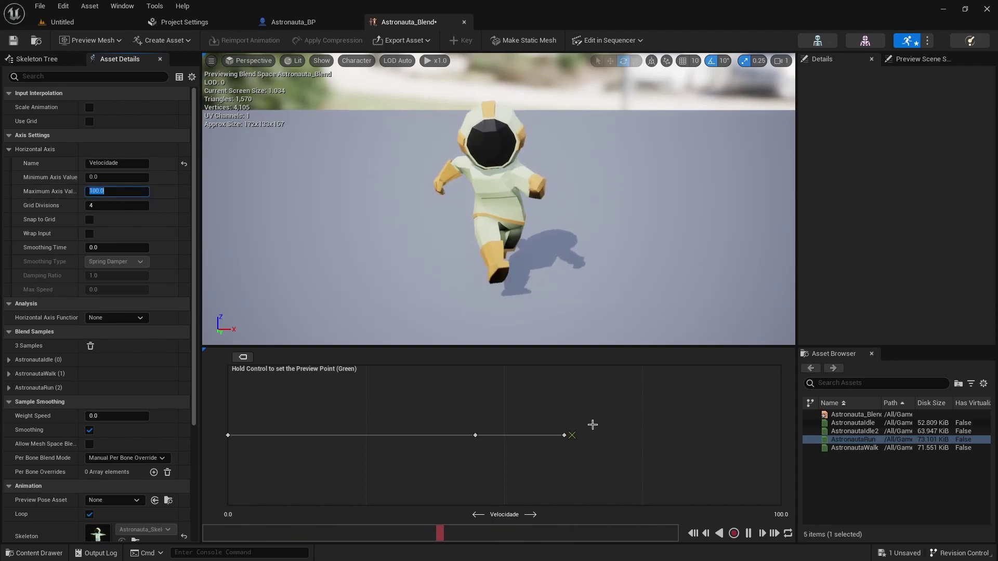
click(292, 22)
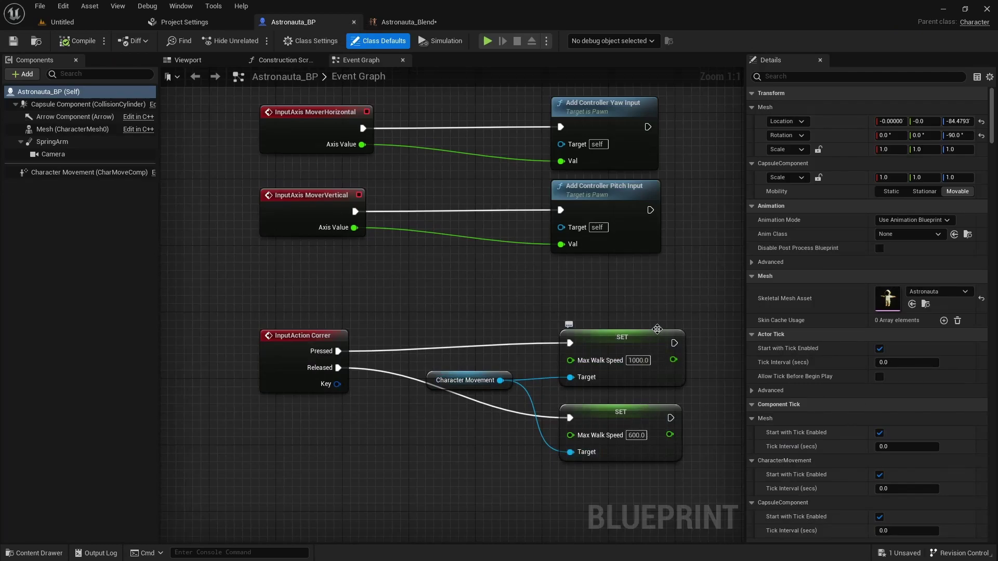
click(409, 22)
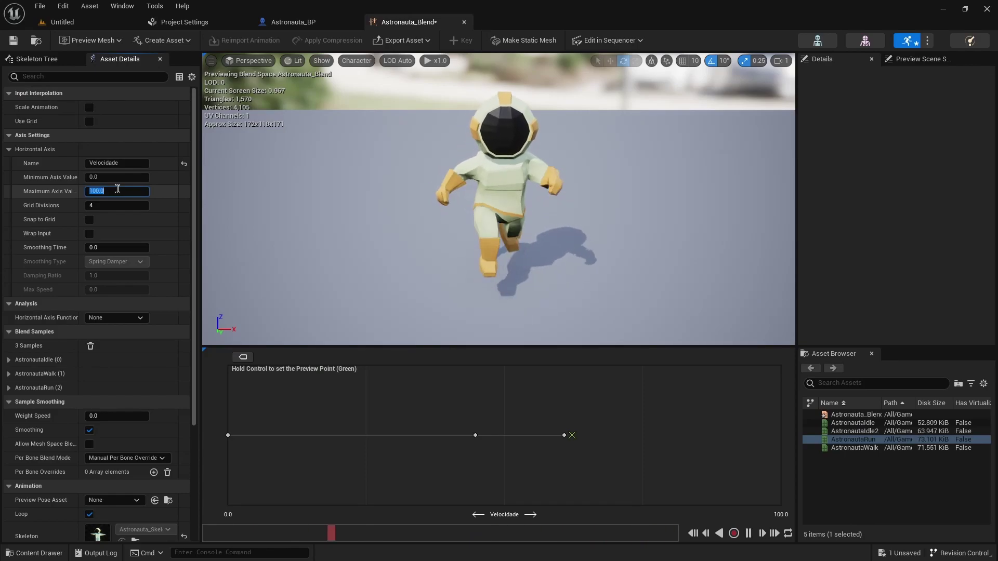
text(1000)
key(Return)
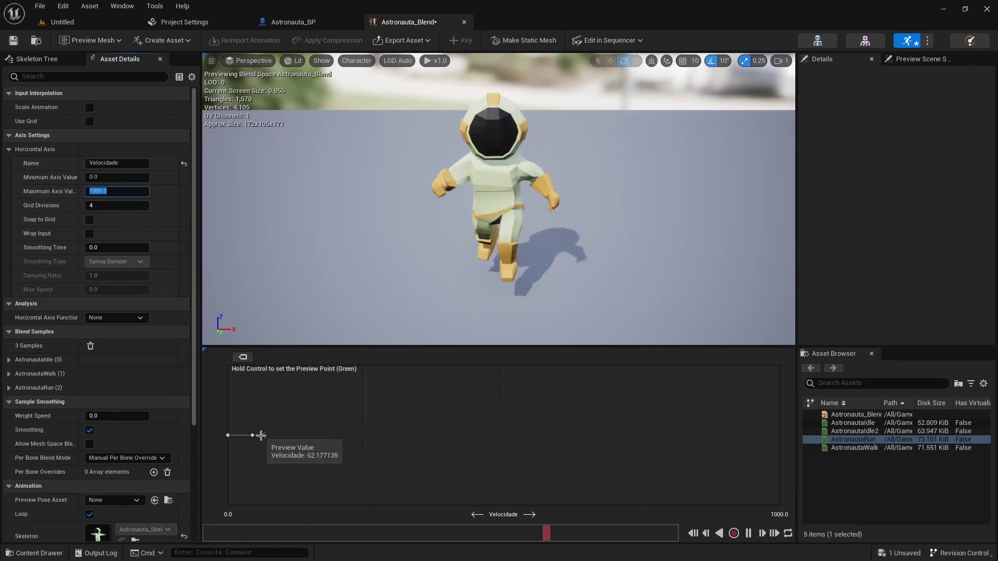
Move the run sample to 1000, set the walk sample to 600, and save Astronauta_Blend.
click(260, 435)
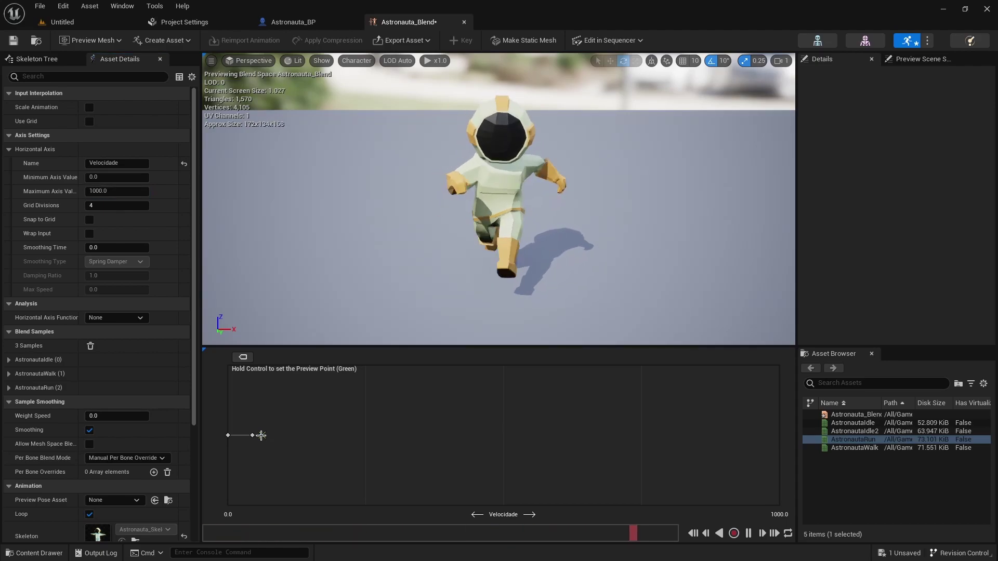
mouse_move(261, 436)
mouse_down()
mouse_move(335, 447)
mouse_move(787, 440)
mouse_up()
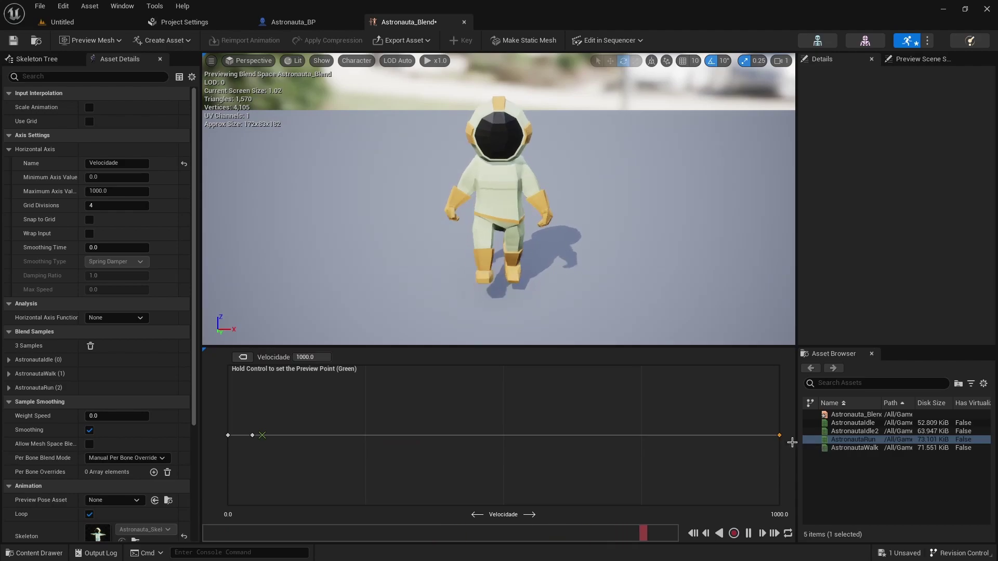
click(253, 439)
click(311, 357)
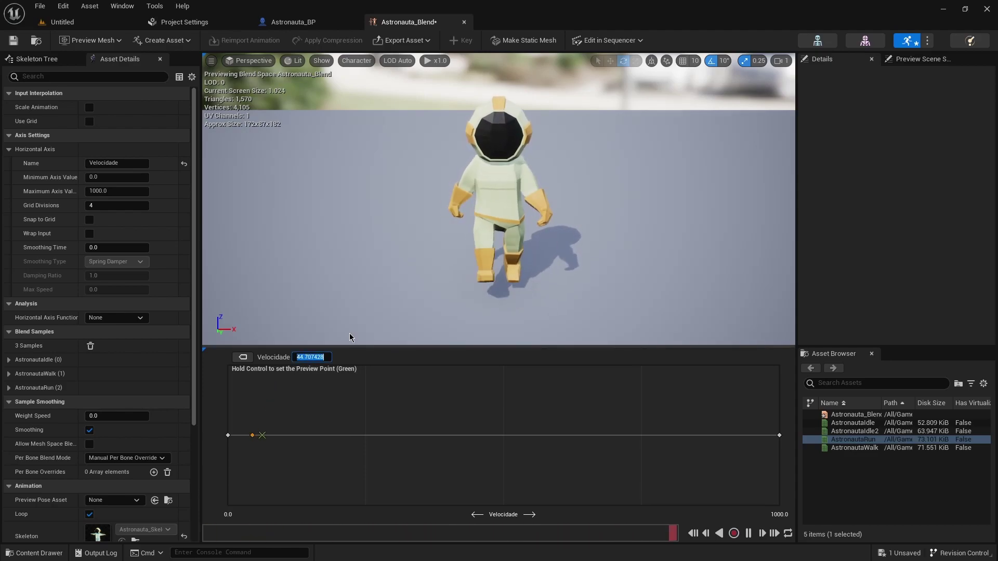
text(600)
key(Return)
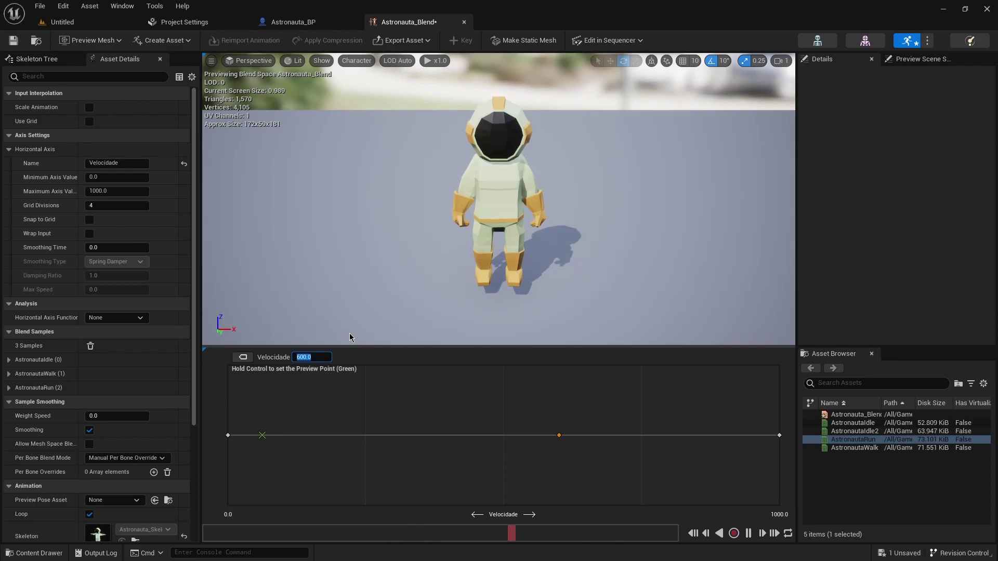
key(ctrl)
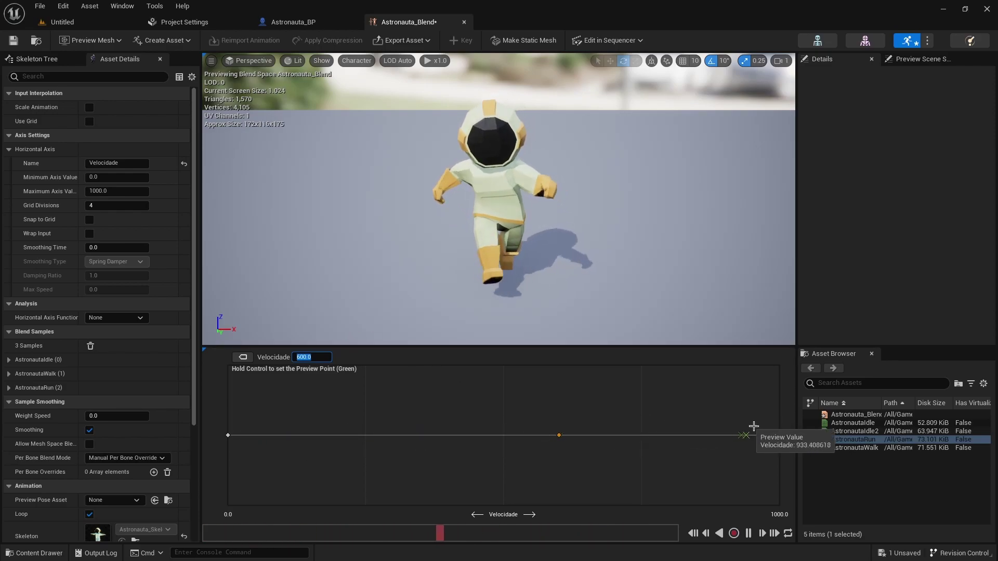
click(13, 45)
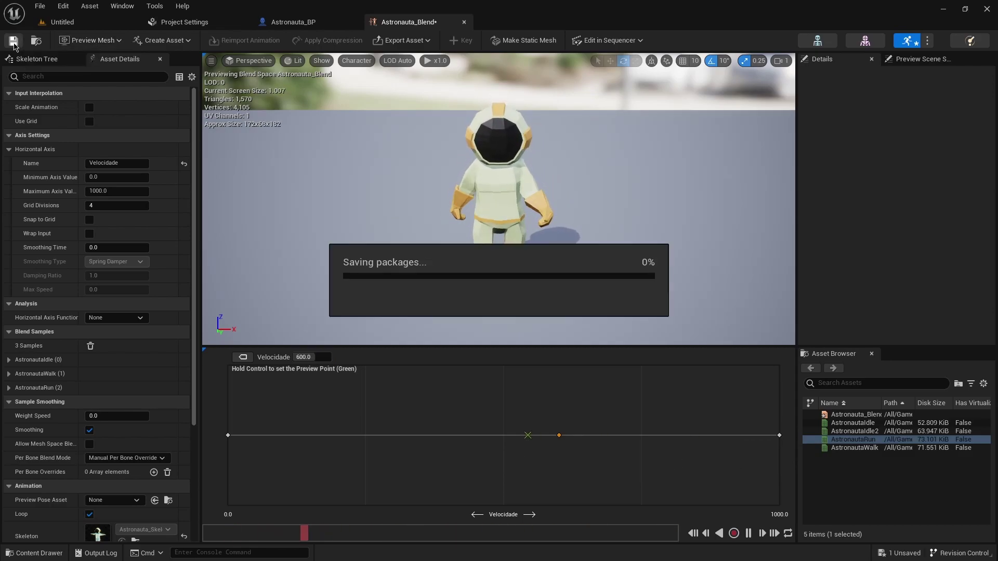
key(ctrl+space)
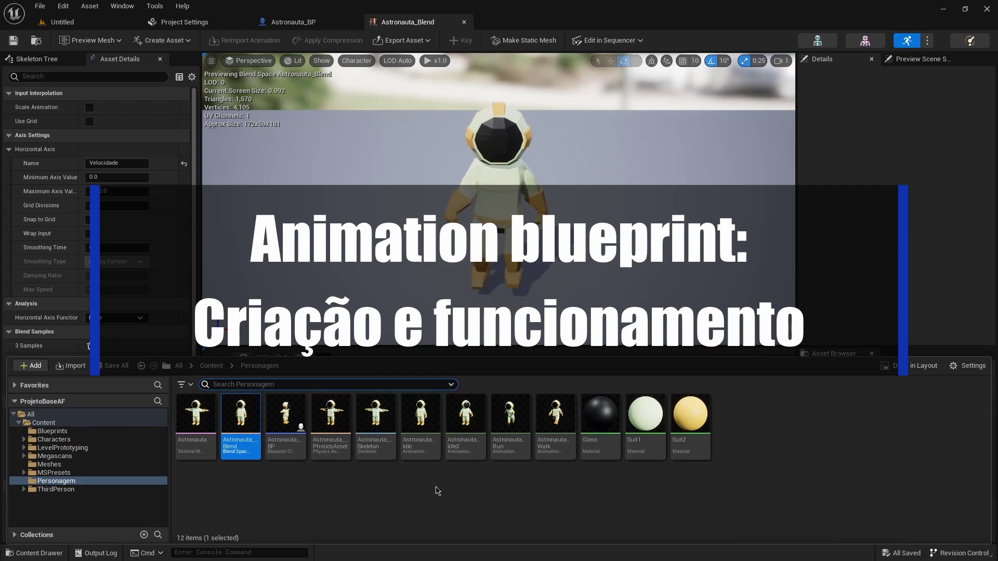
Create an Animation Blueprint on Astronauta_Skeleton named Astronauta_ABP and open it.
right_click(339, 502)
mouse_move(394, 300)
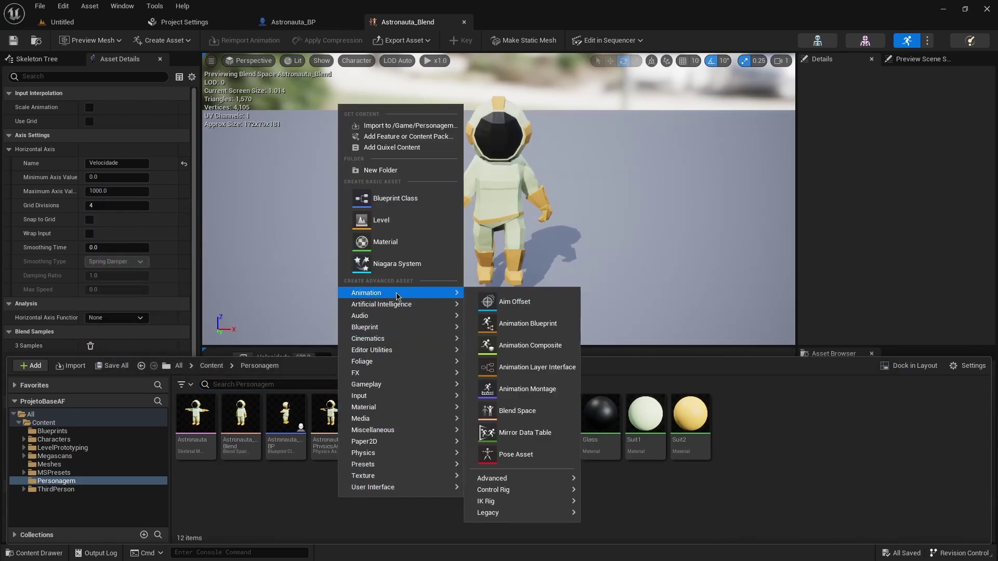
click(526, 323)
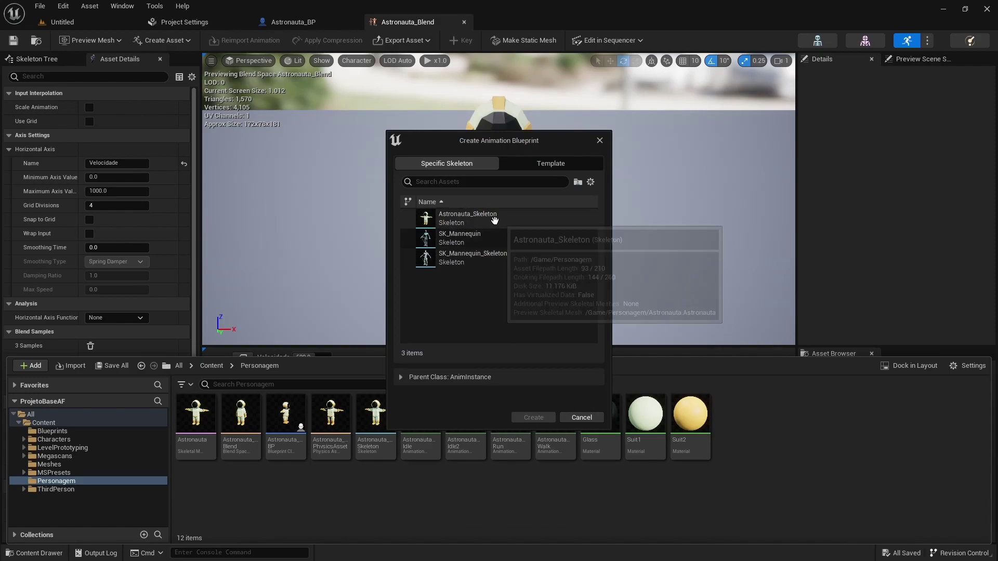
click(468, 218)
click(532, 417)
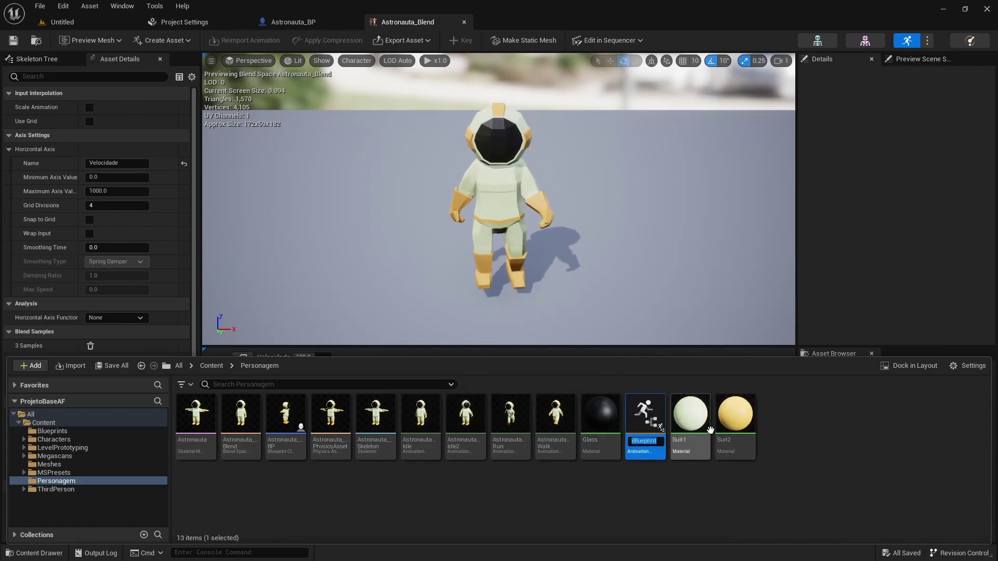
text(Astron)
text(auta)
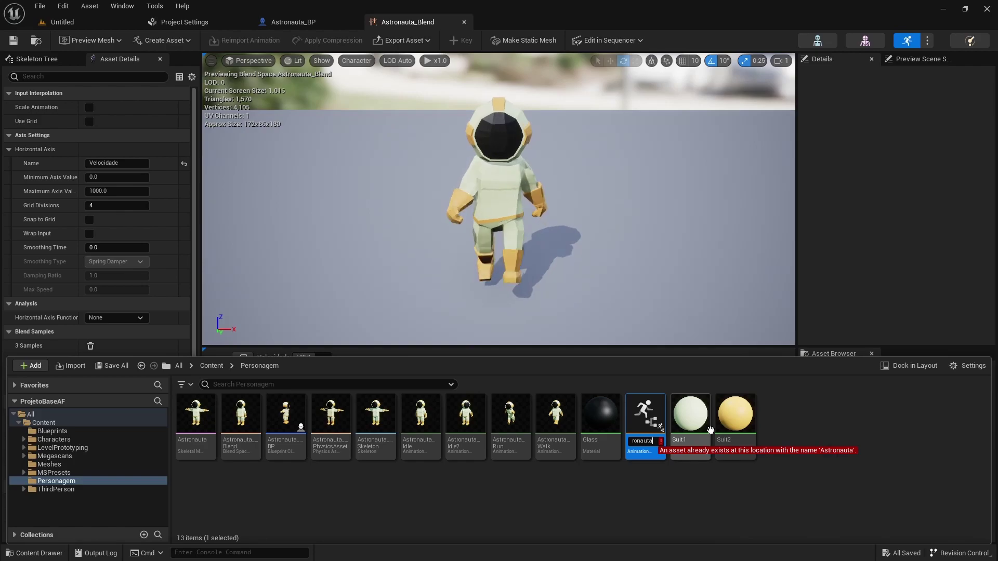
text(_AB)
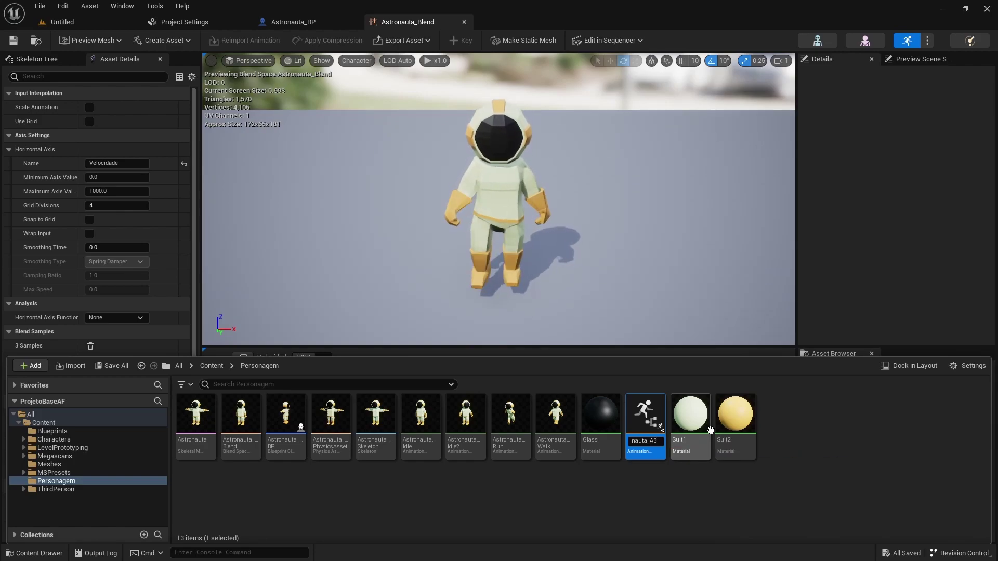
text(P)
key(Return)
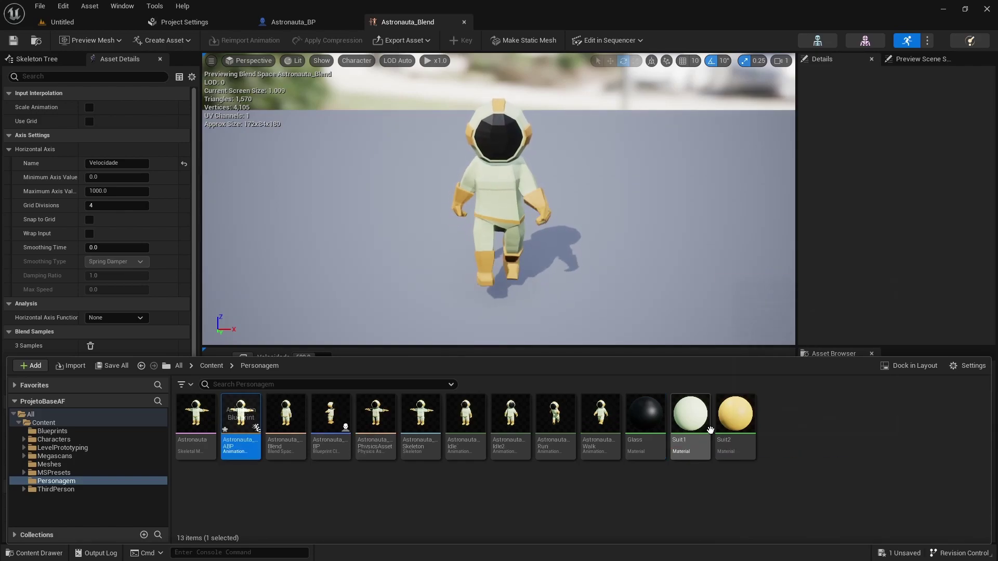
key(Return)
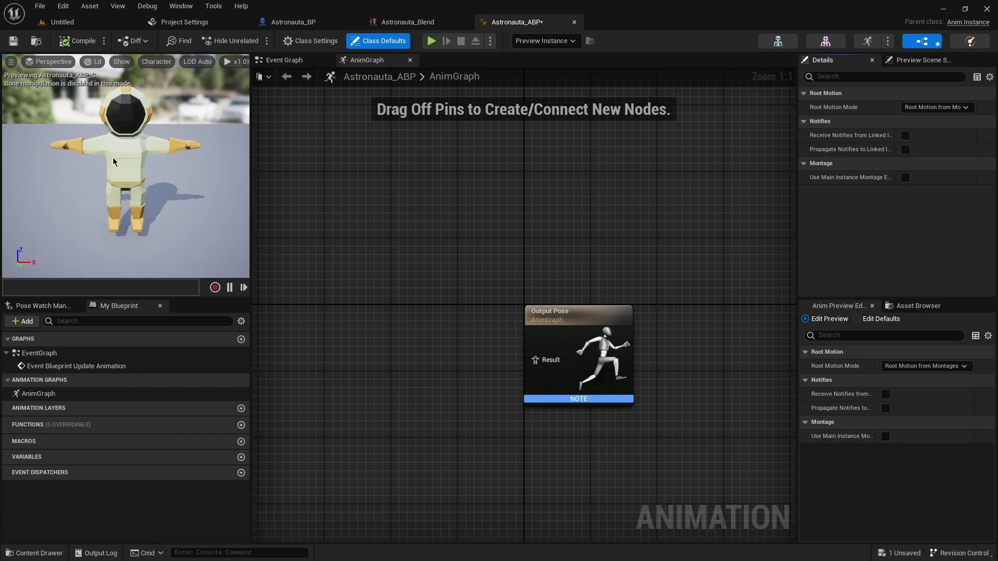
Wire AstronautaIdle into Output Pose, compile to preview it, then delete the idle node.
click(595, 313)
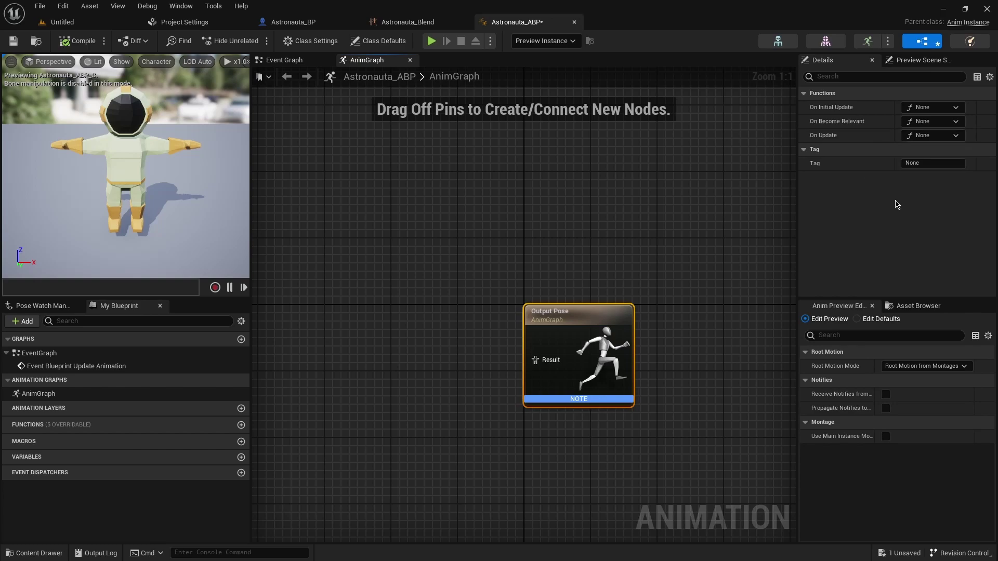
click(916, 306)
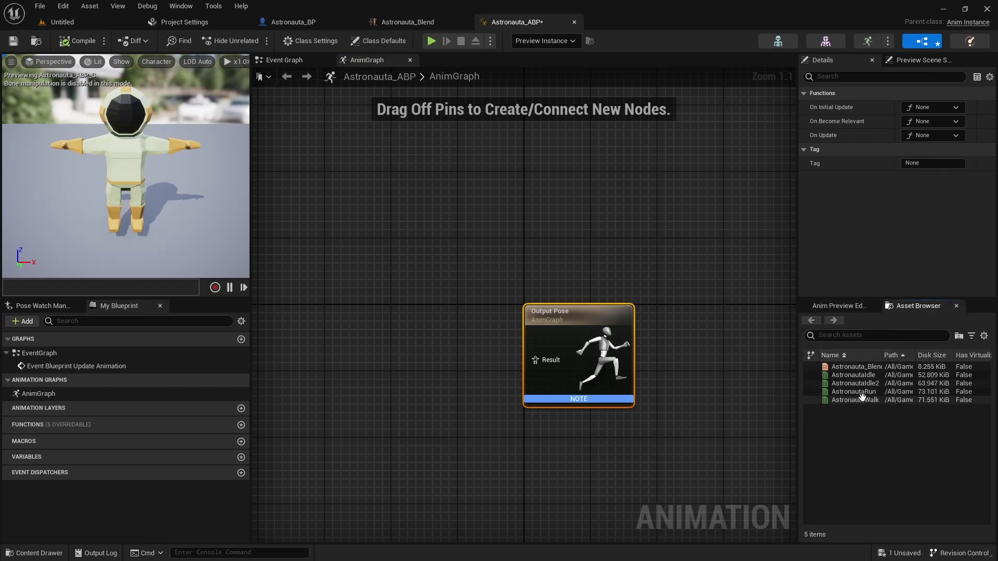
mouse_move(863, 398)
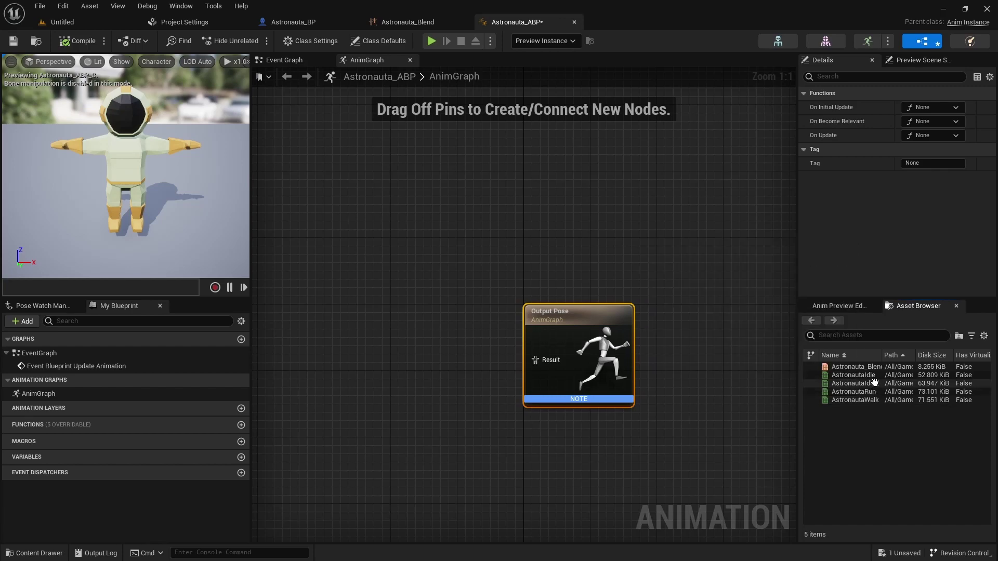
mouse_move(871, 375)
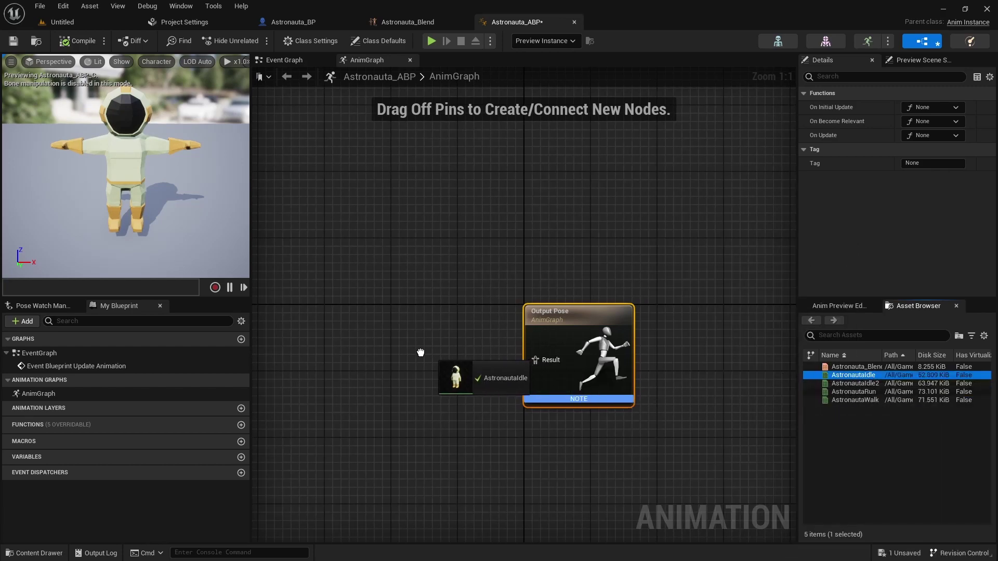
drag(871, 376, 368, 360)
drag(426, 387, 541, 359)
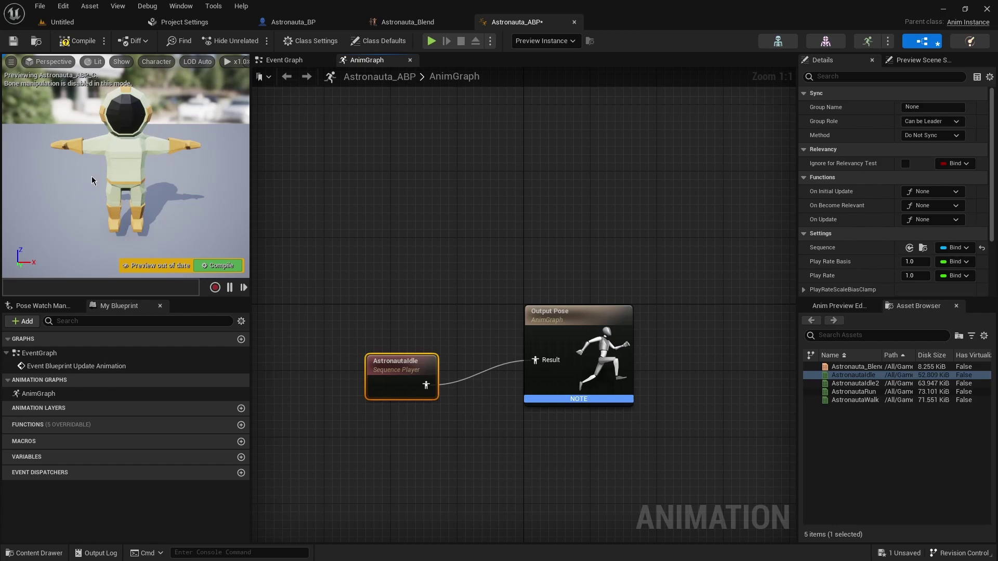
click(220, 266)
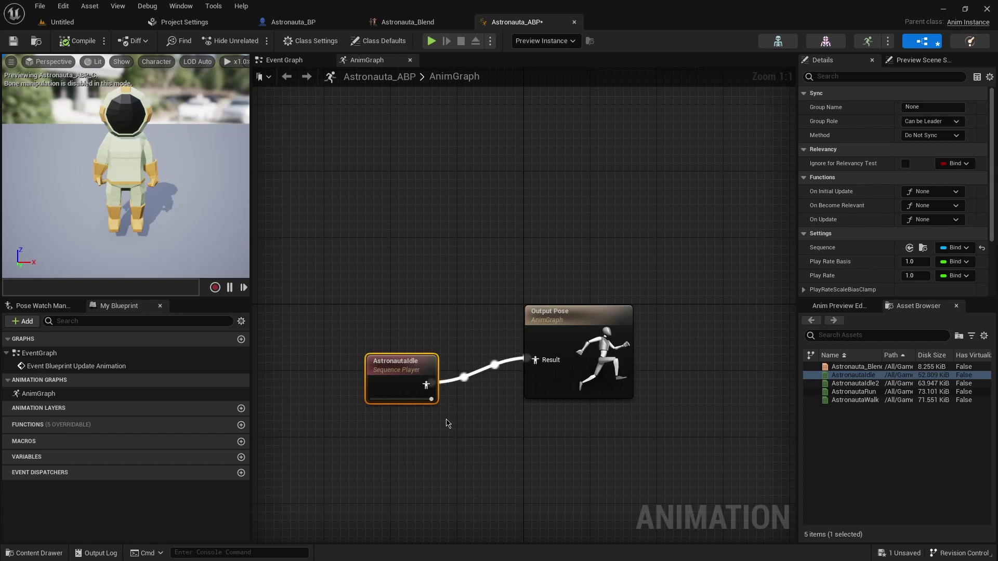
drag(457, 286, 403, 408)
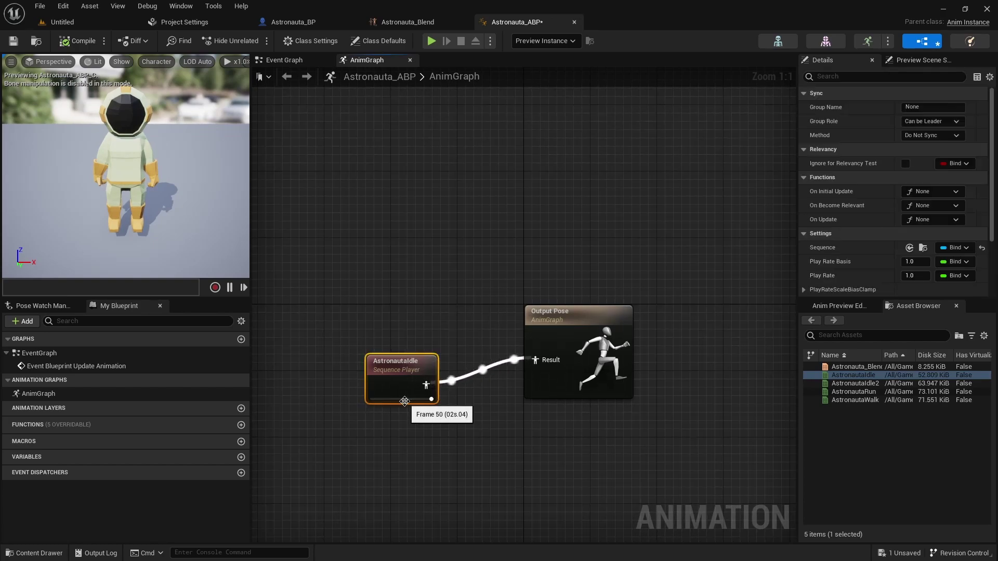
key(Delete)
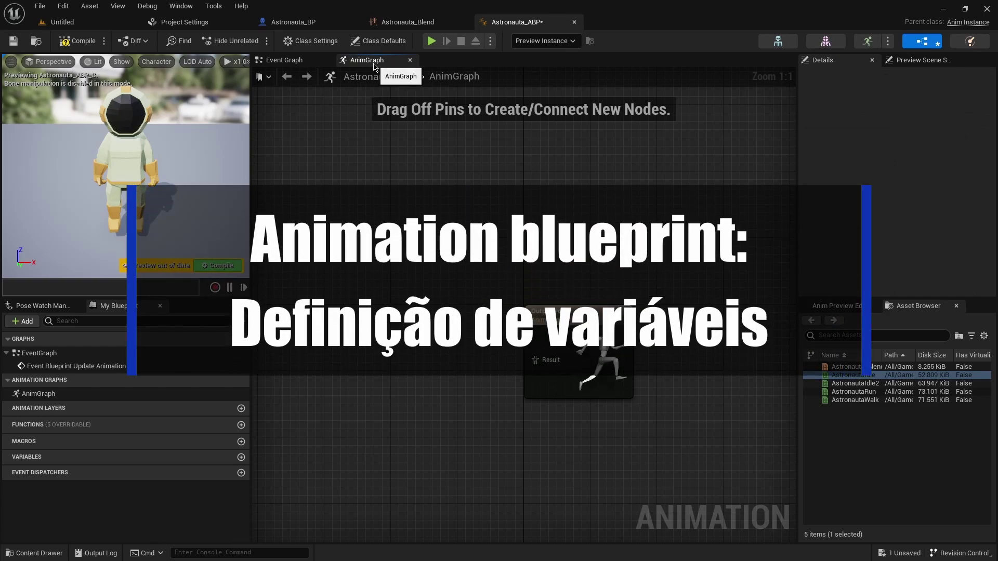
In the Event Graph, add Event Blueprint Initialize Animation and place it above Update Animation.
click(276, 61)
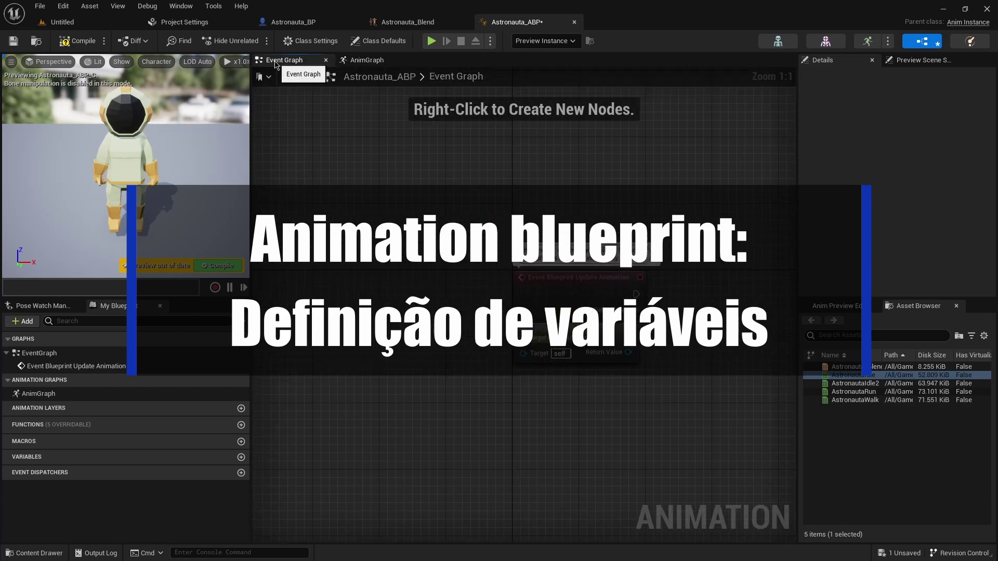
scroll(364, 252, down, 1)
scroll(377, 283, down, 1)
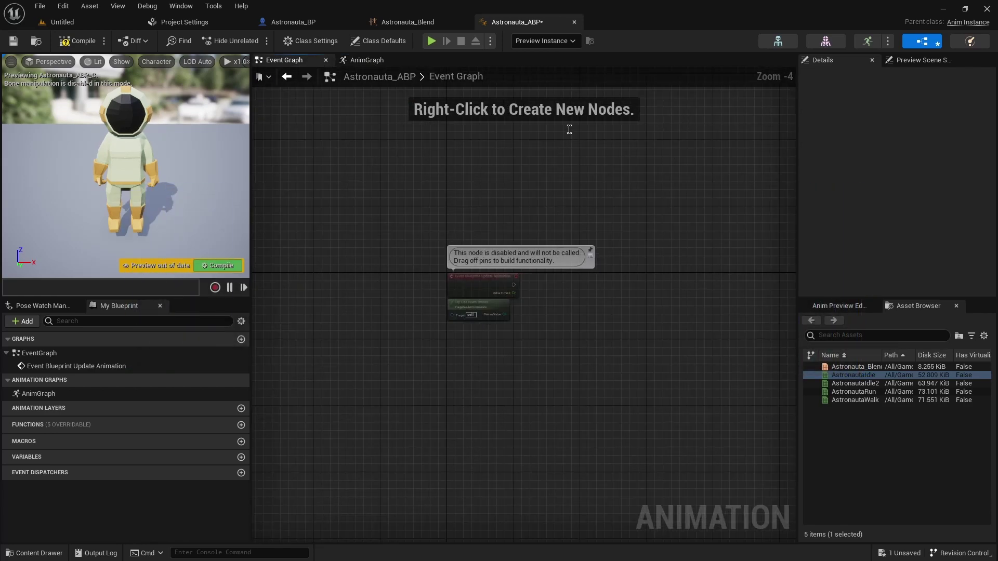
scroll(608, 167, up, 1)
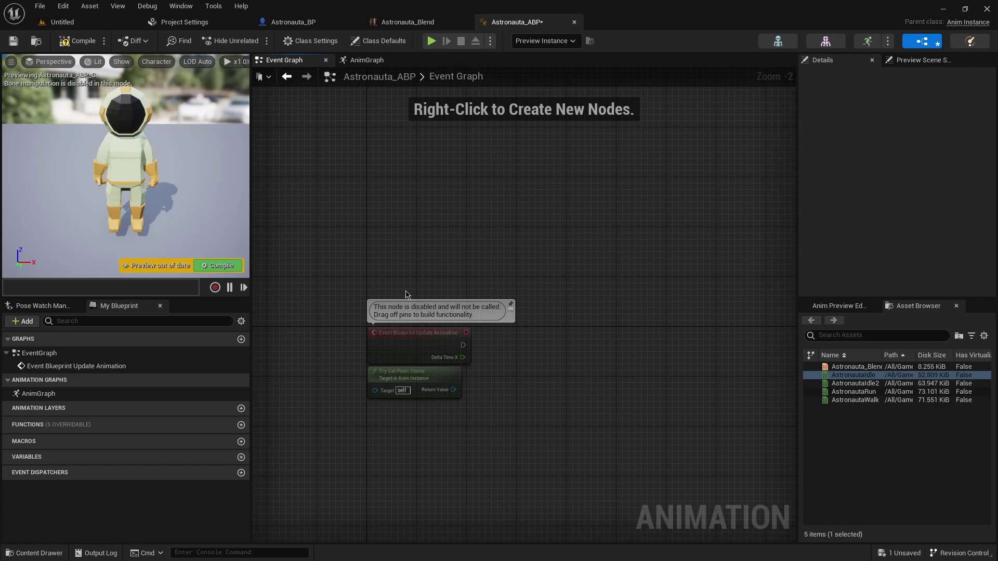
right_click(369, 234)
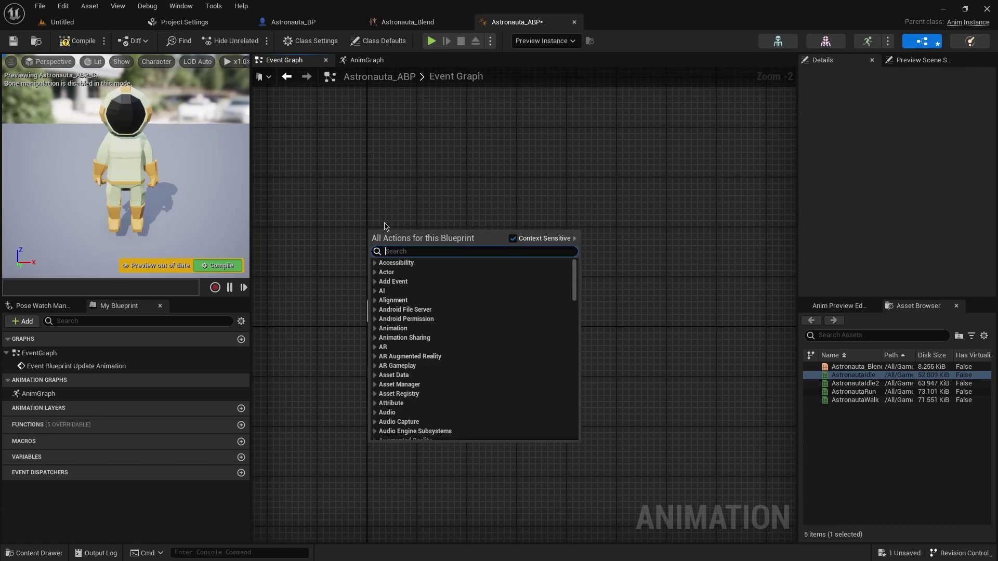
text(blueprin)
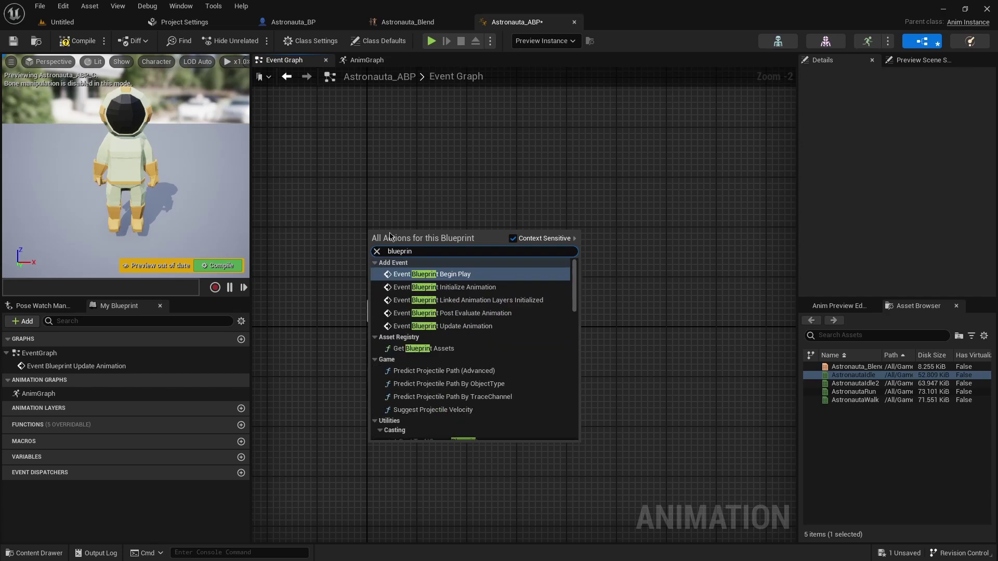
click(432, 288)
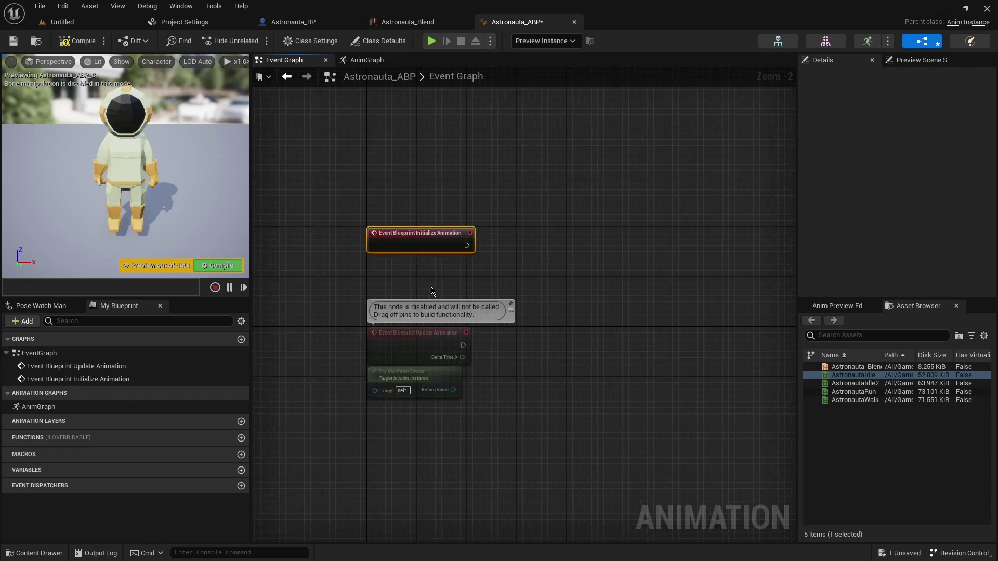
scroll(492, 211, up, 2)
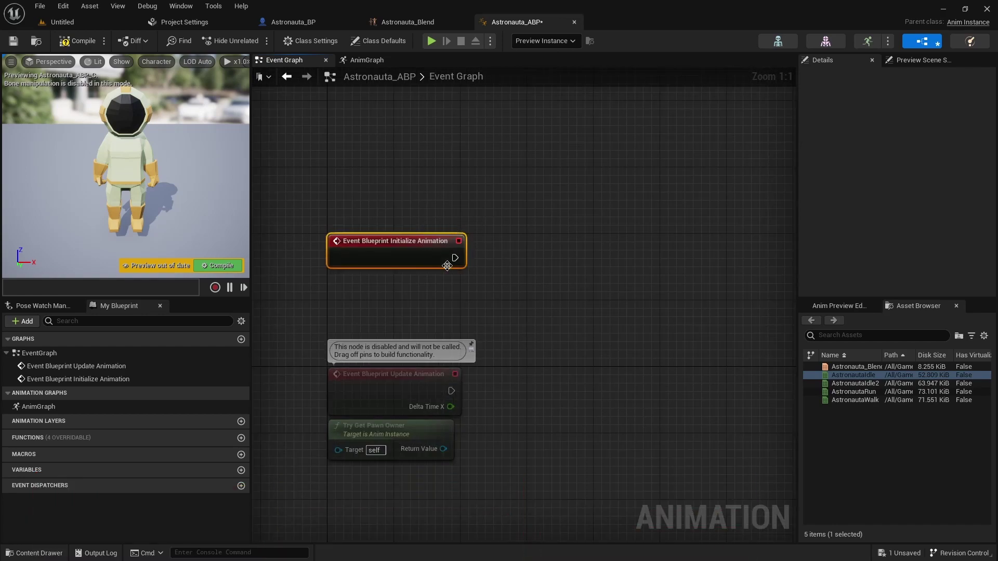
drag(410, 252, 419, 194)
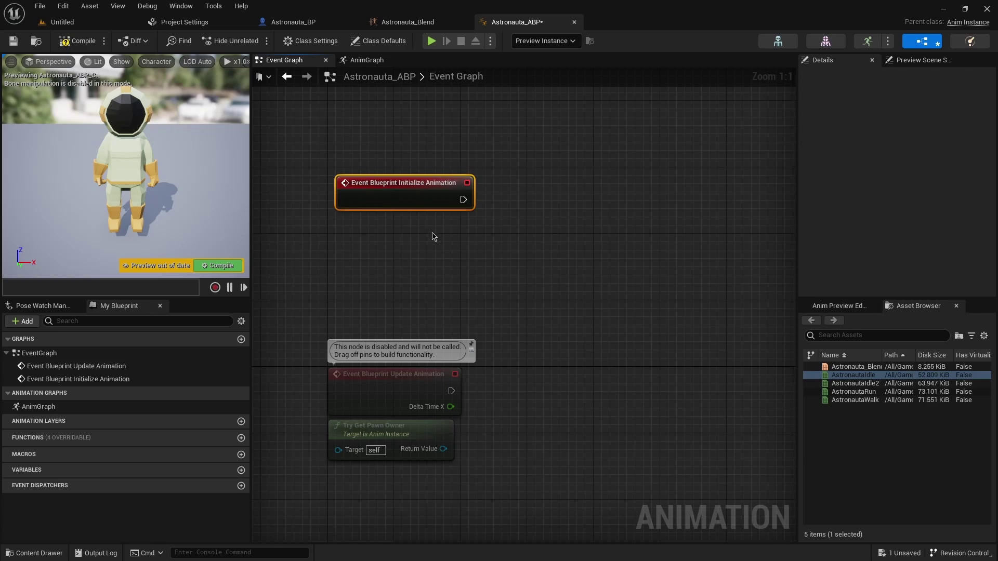
On Initialize Animation, cast Get Owning Actor to Character.
right_click(416, 241)
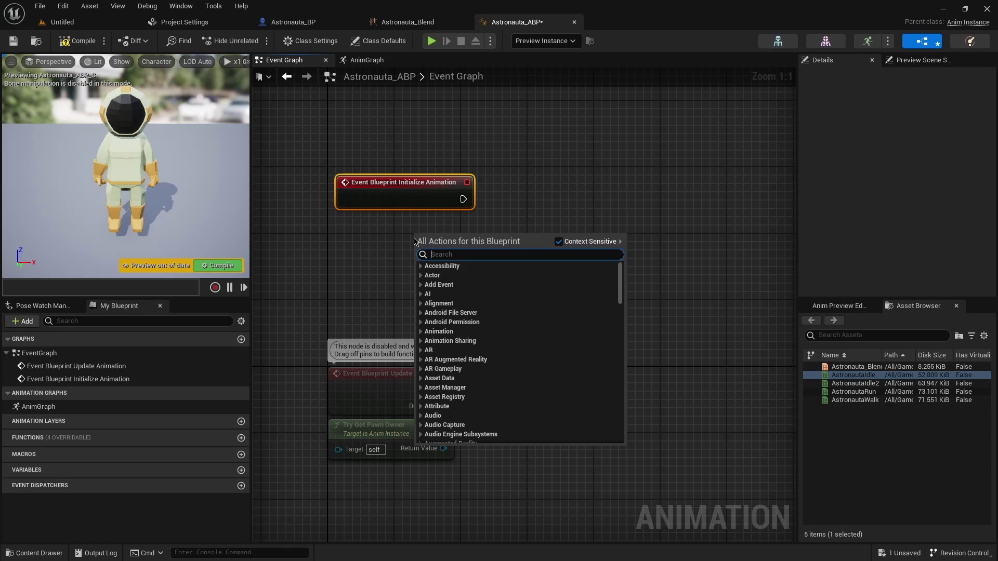
text(get owning)
key(Return)
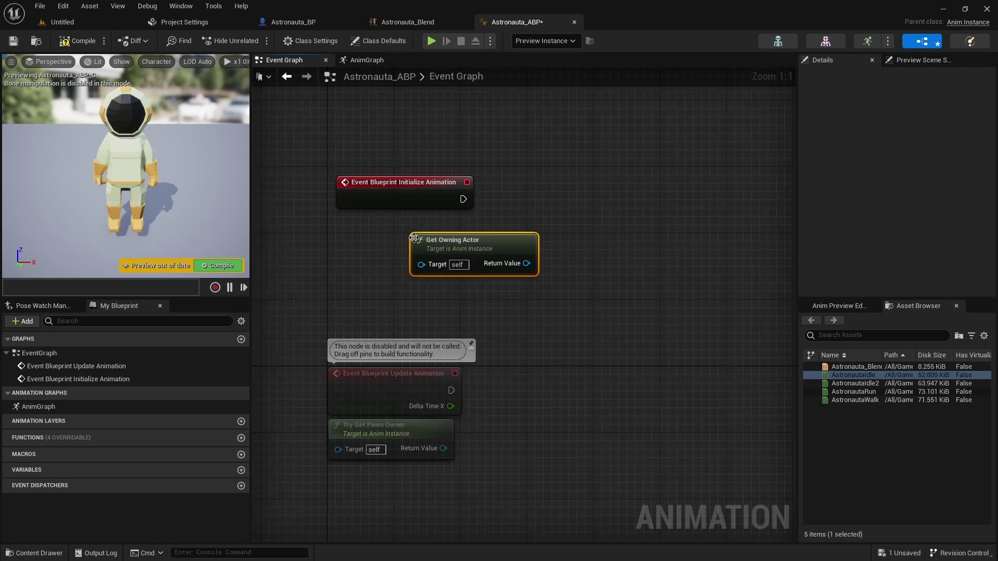
drag(478, 249, 428, 232)
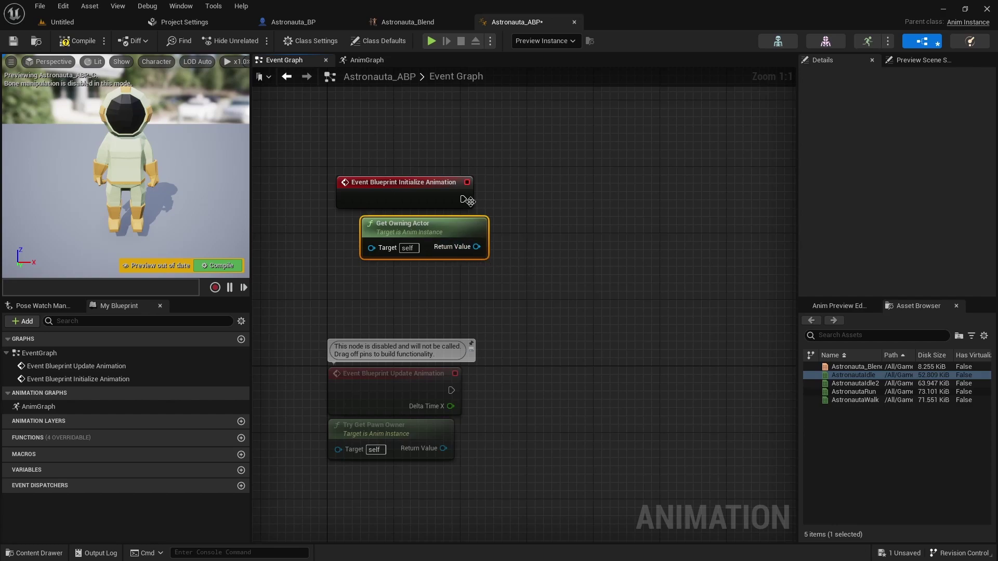
drag(466, 201, 603, 194)
click(587, 211)
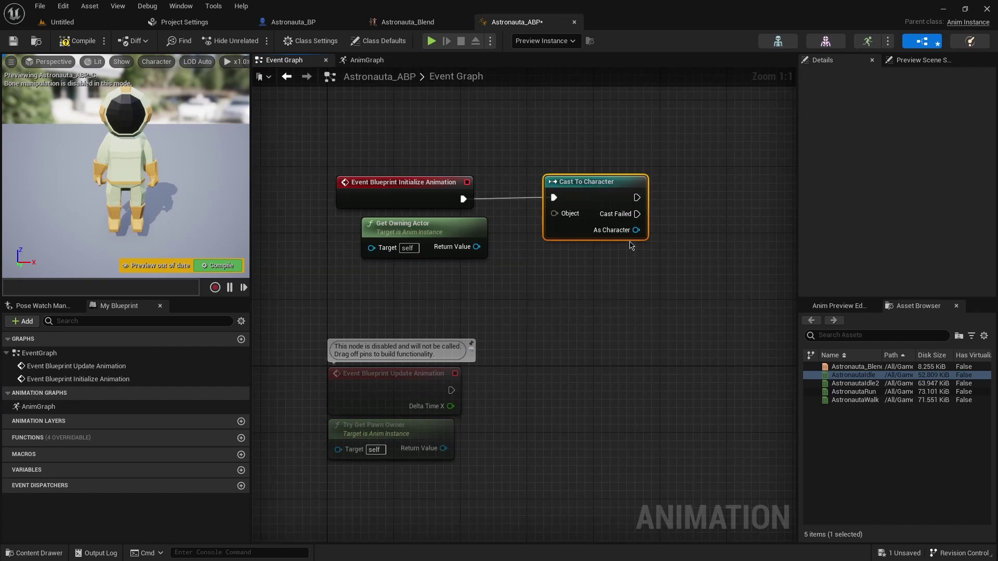
drag(477, 247, 558, 219)
Promote the cast's As Character output to a variable named Ref_Personagem.
right_drag(625, 248, 543, 256)
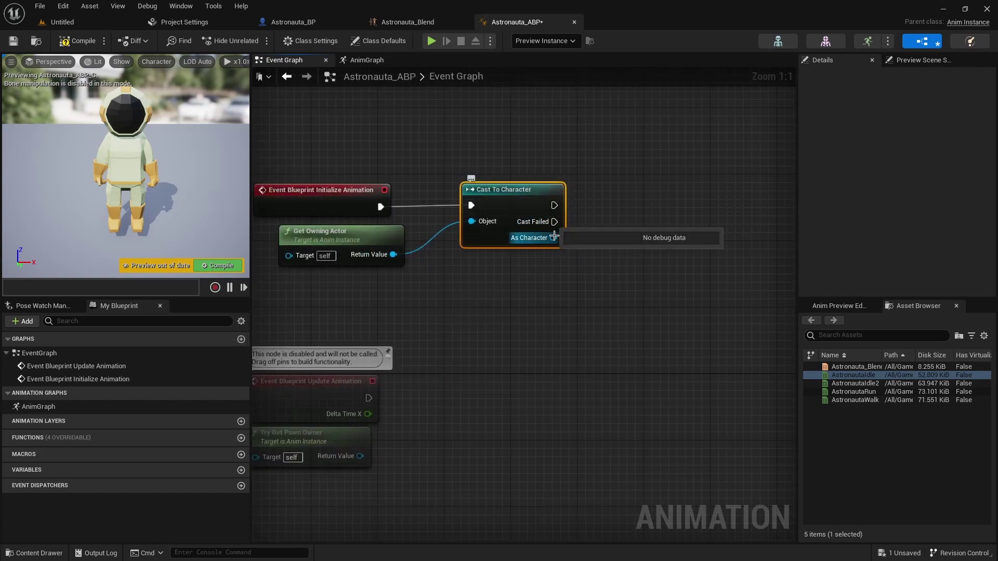
right_drag(554, 236, 554, 236)
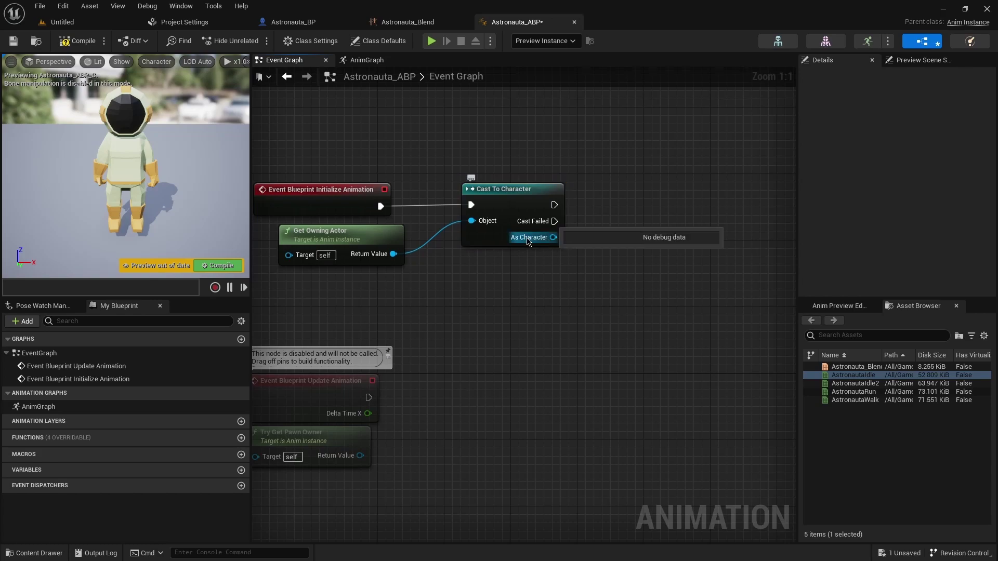
right_click(552, 237)
click(592, 260)
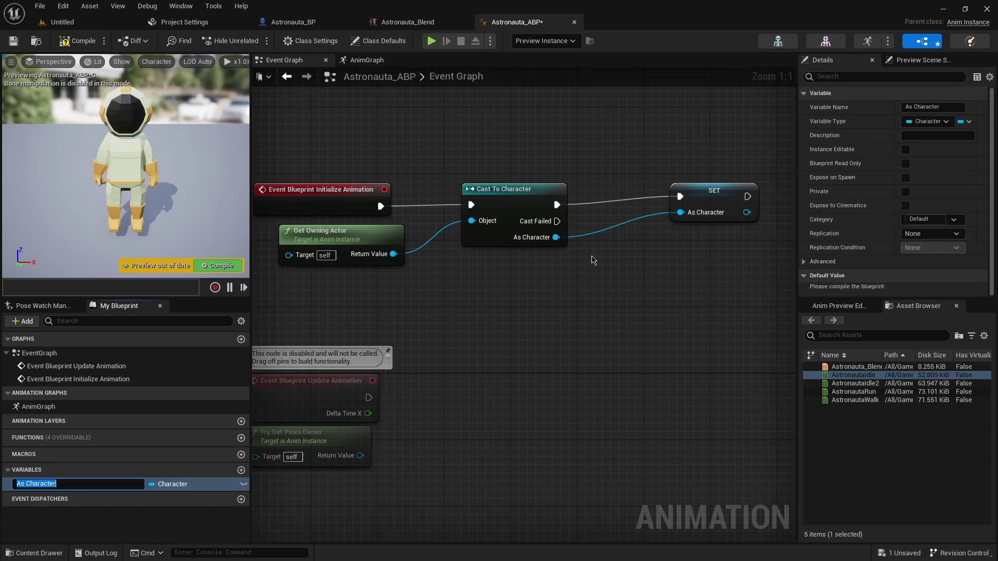
drag(690, 201, 682, 209)
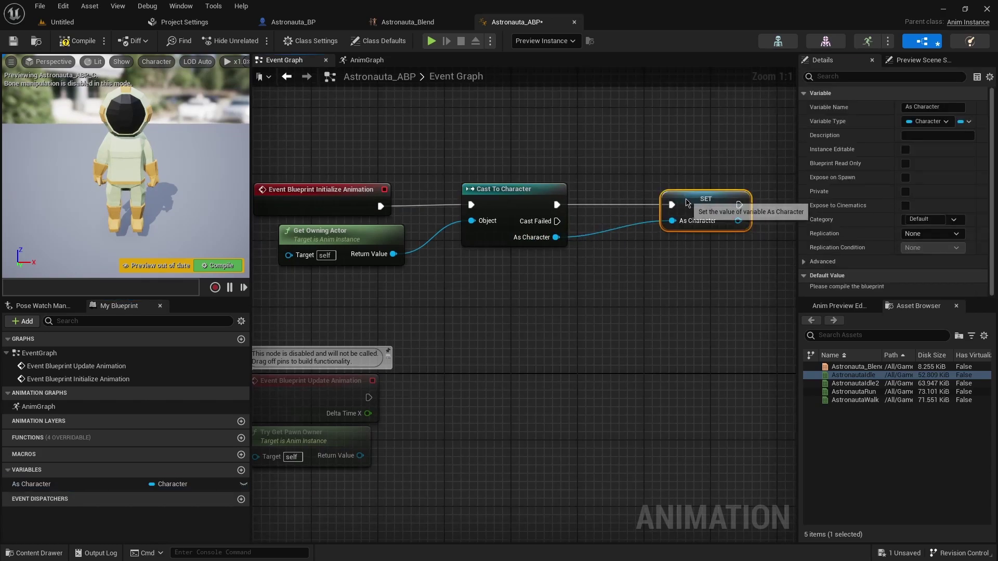
double_click(939, 106)
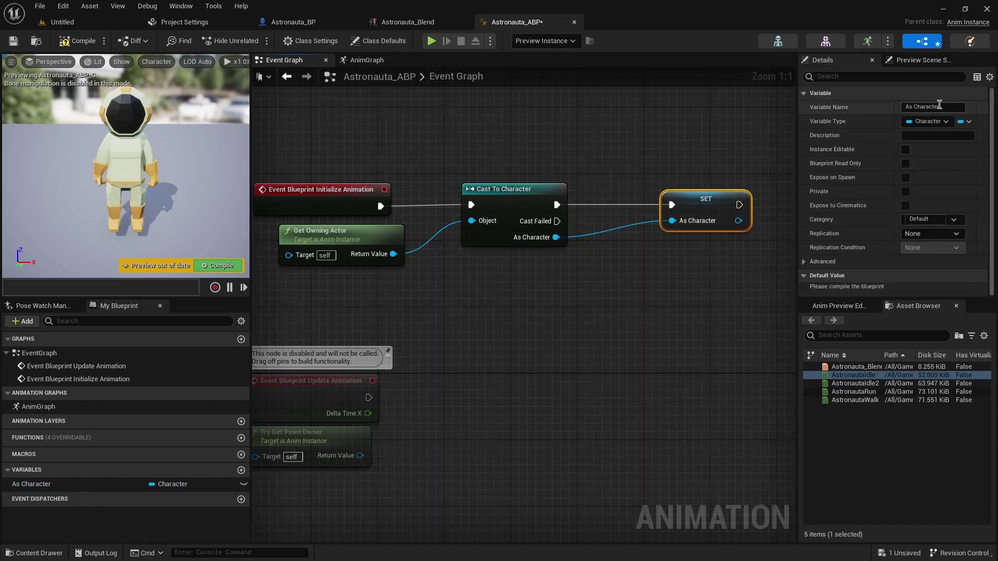
key(ctrl+a)
text(Ref_Pers)
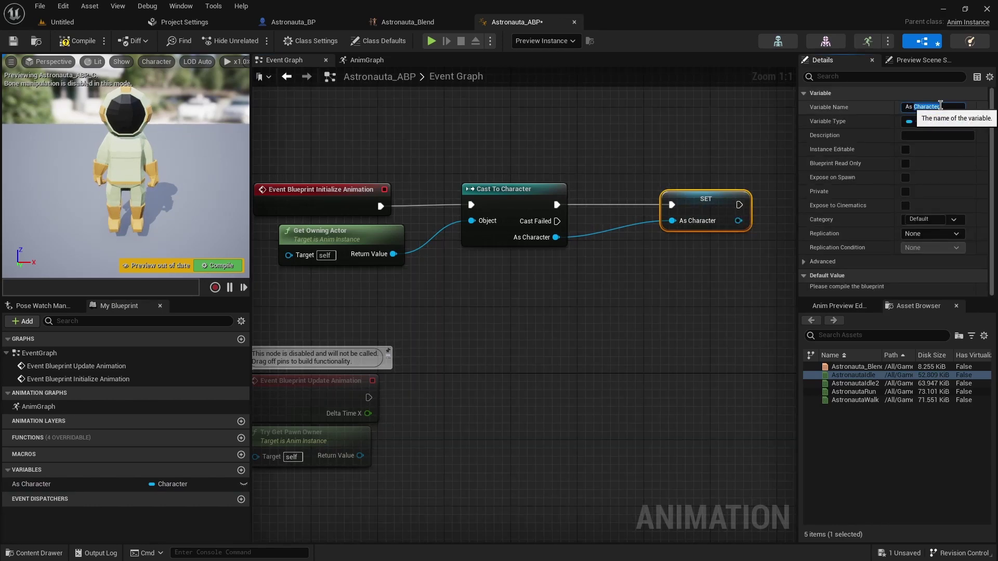
text(onagem)
key(Return)
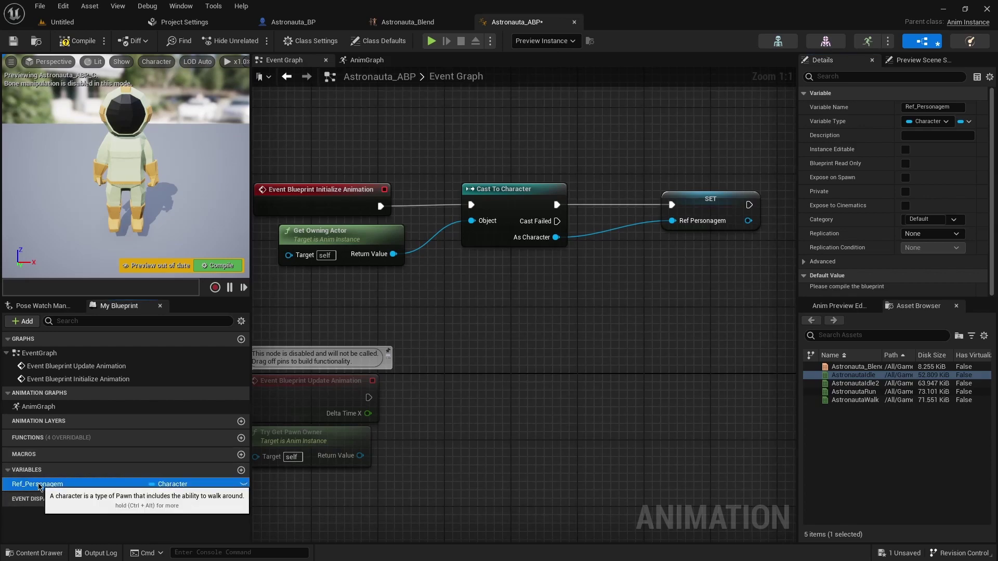
Add a Ref_Personagem getter feeding a Get Movement Component node.
drag(33, 489, 460, 373)
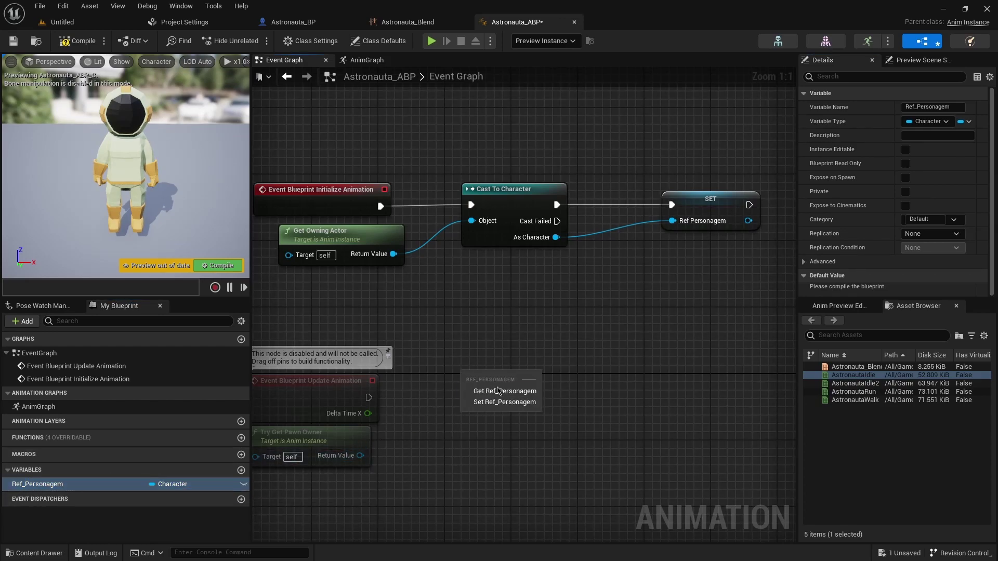
click(500, 392)
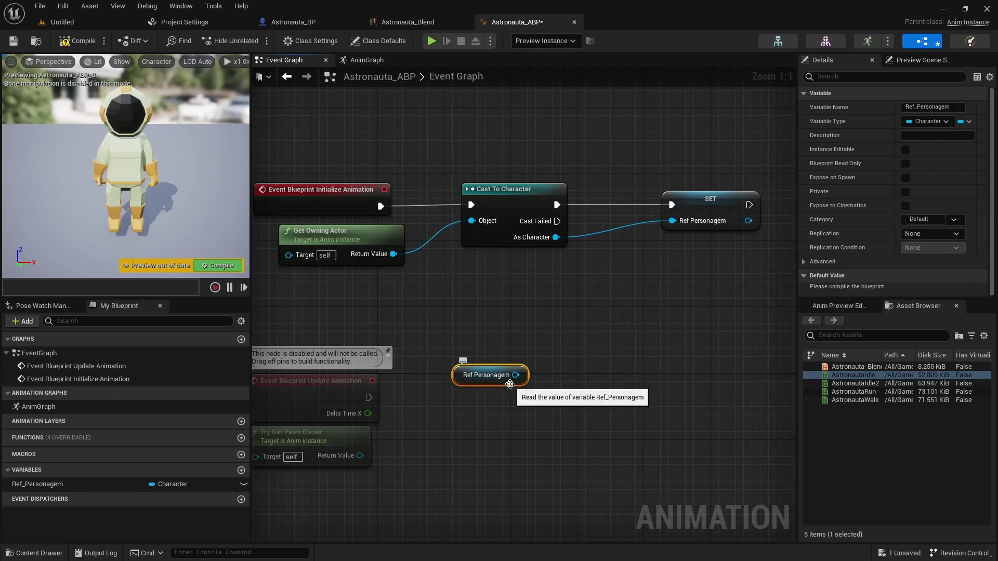
mouse_move(516, 375)
mouse_down()
mouse_move(575, 378)
mouse_move(598, 346)
mouse_up()
text(get movement compo)
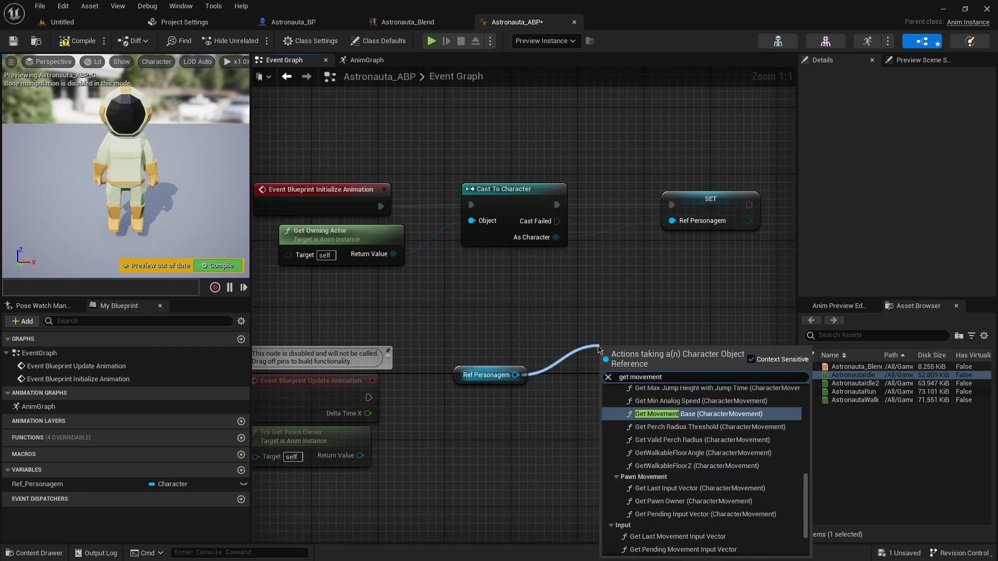
click(676, 550)
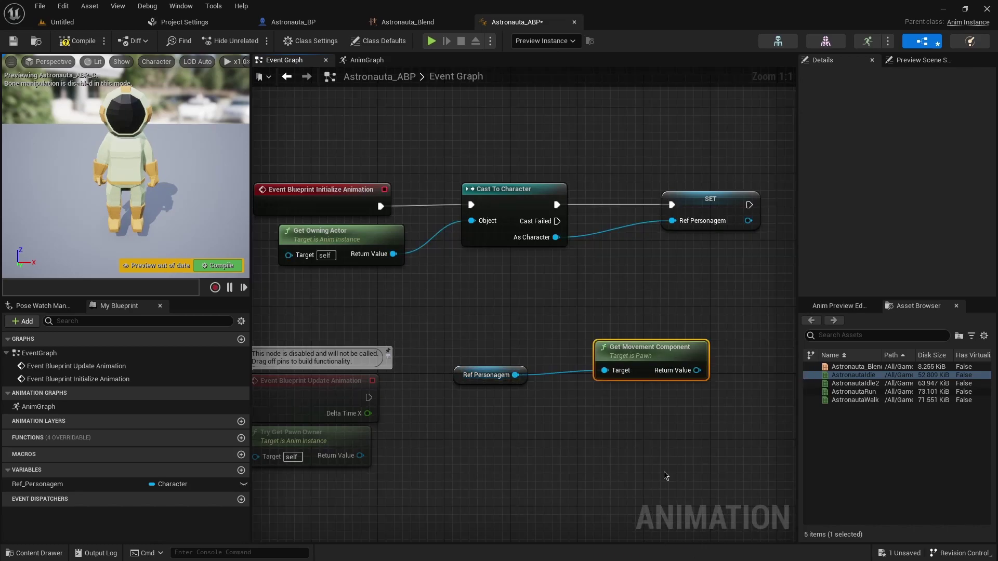
click(296, 22)
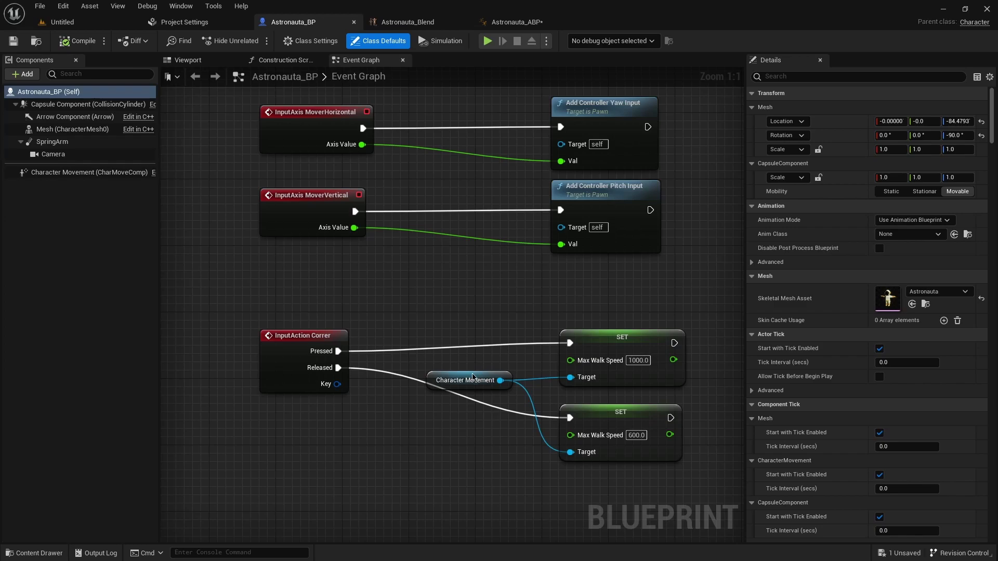
click(515, 22)
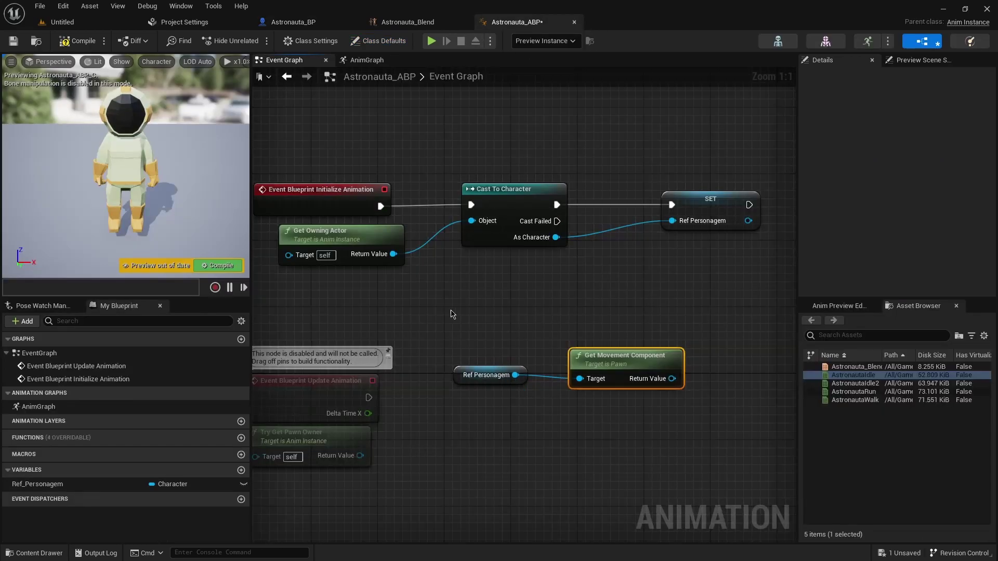
scroll(650, 346, down, 4)
scroll(619, 362, up, 4)
Take the component's Velocity through Vector Length XY and promote the result to a float variable.
drag(531, 356, 575, 351)
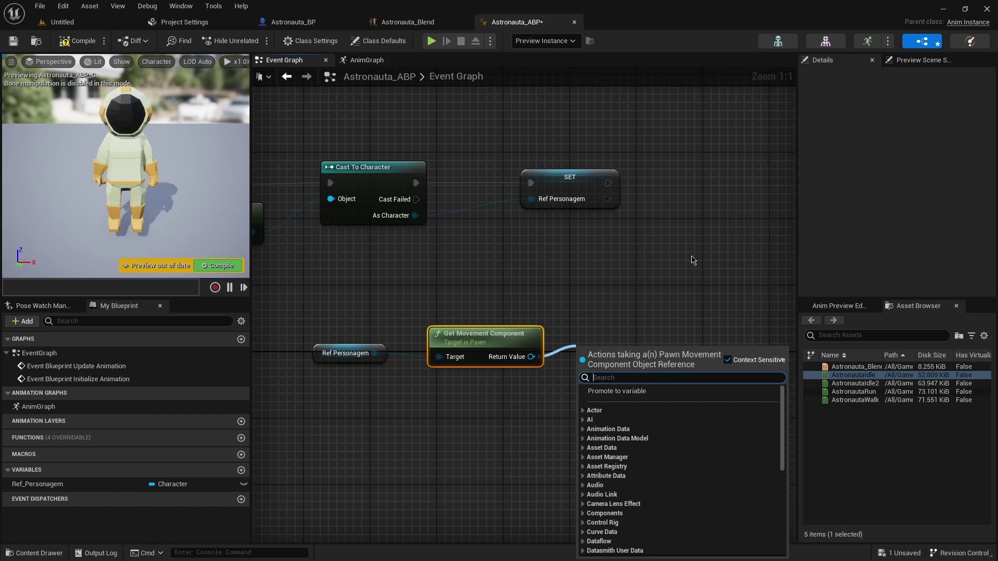
text(velocity)
key(Return)
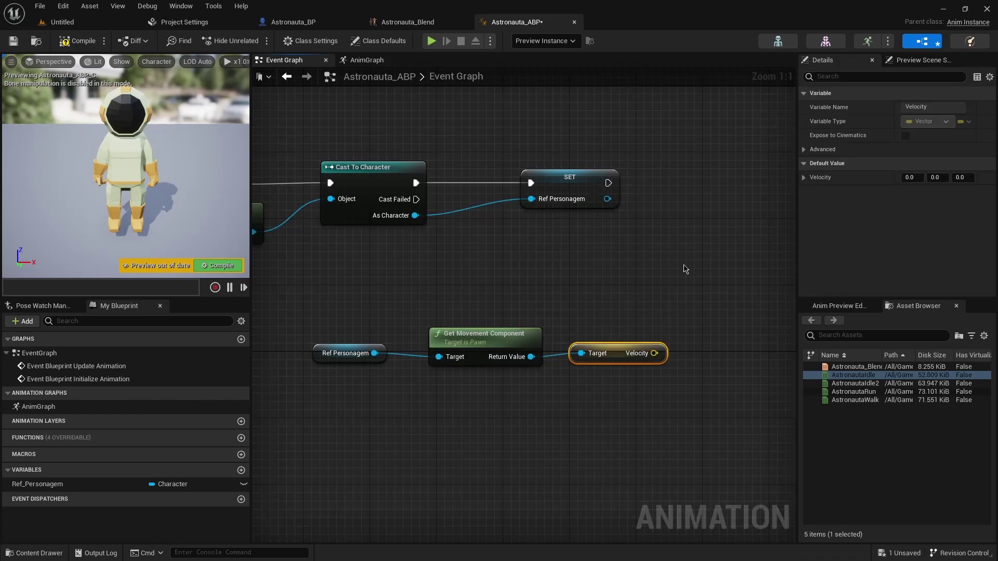
right_drag(685, 268, 582, 276)
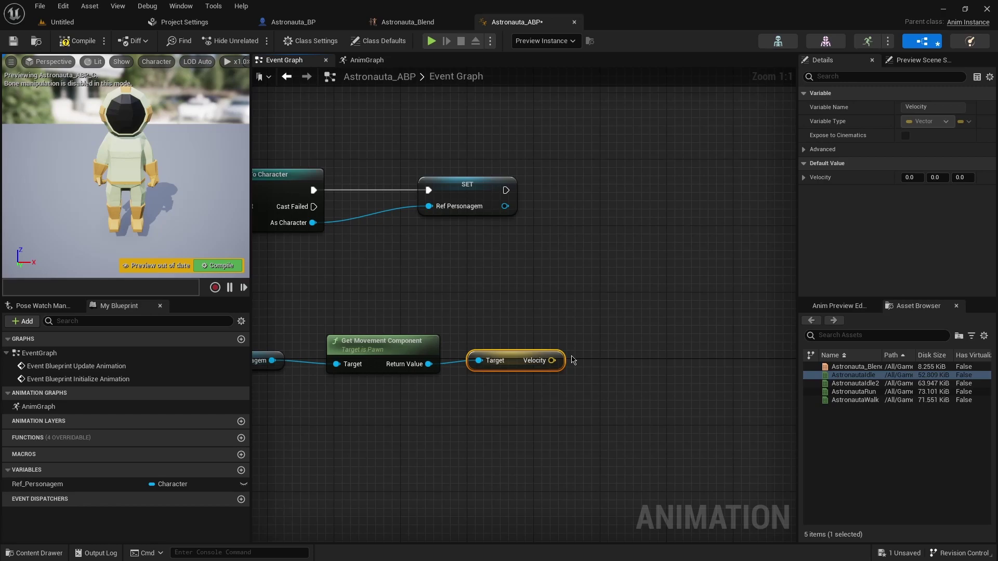
drag(552, 360, 627, 366)
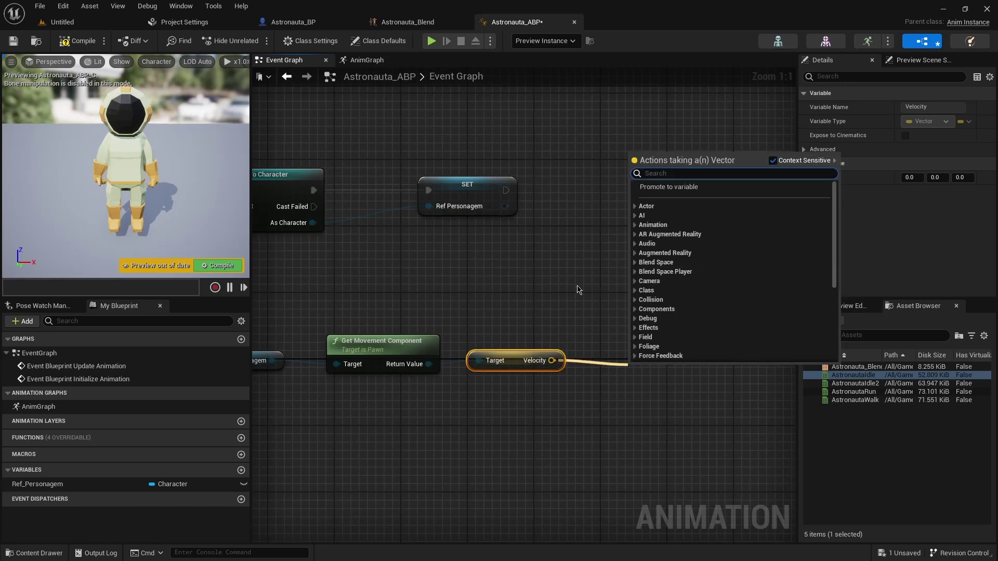
text(vector length xy)
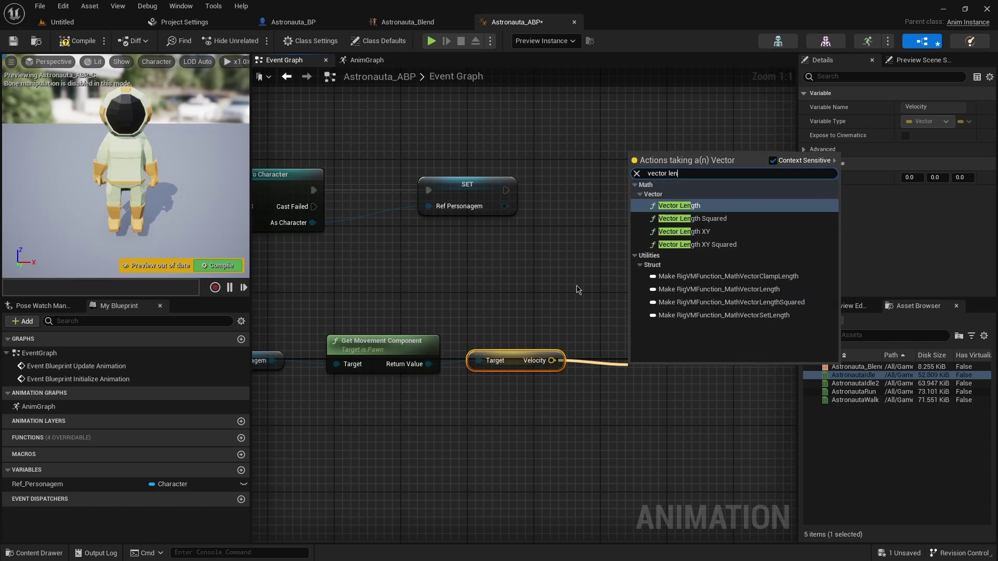
click(692, 253)
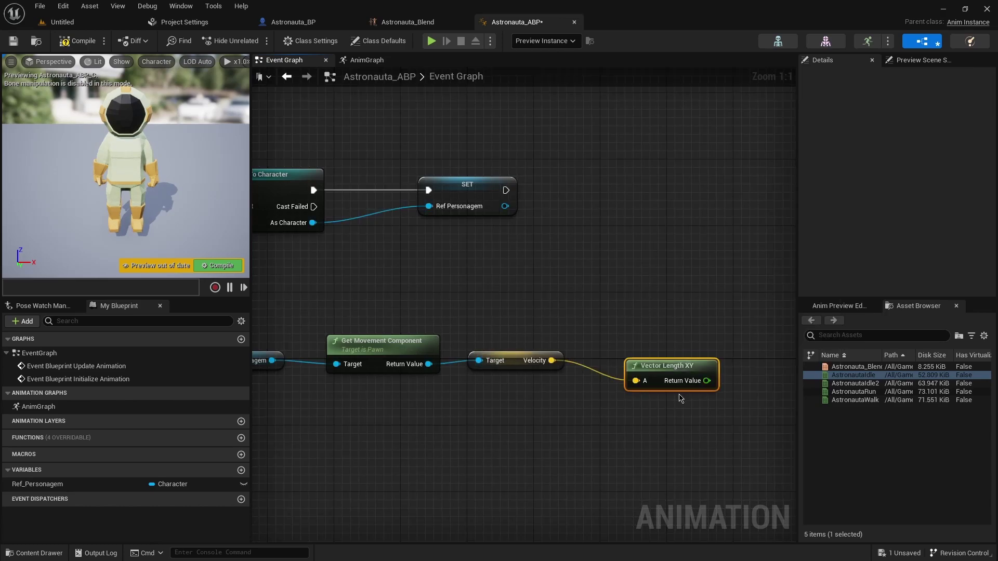
drag(668, 365, 643, 348)
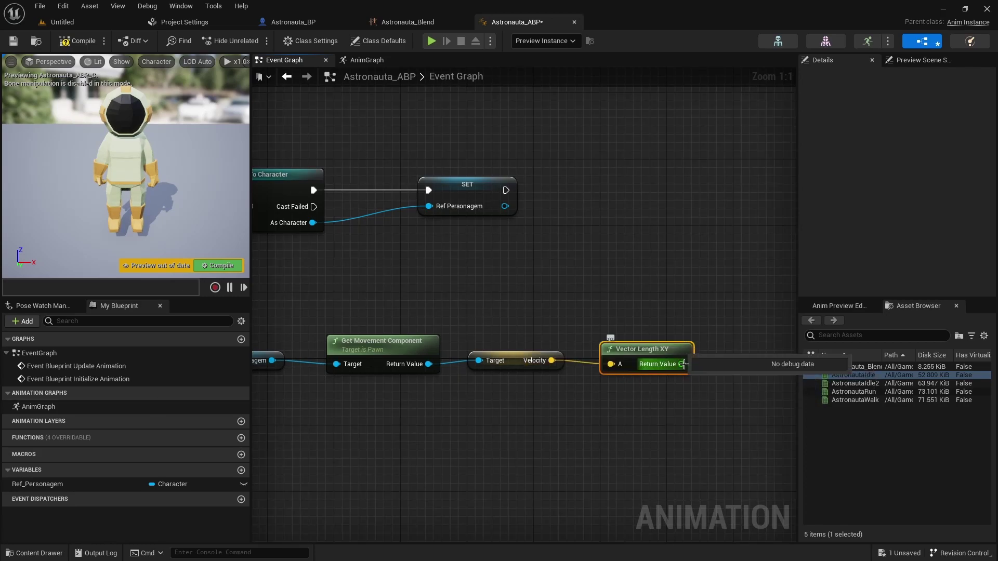
right_click(683, 365)
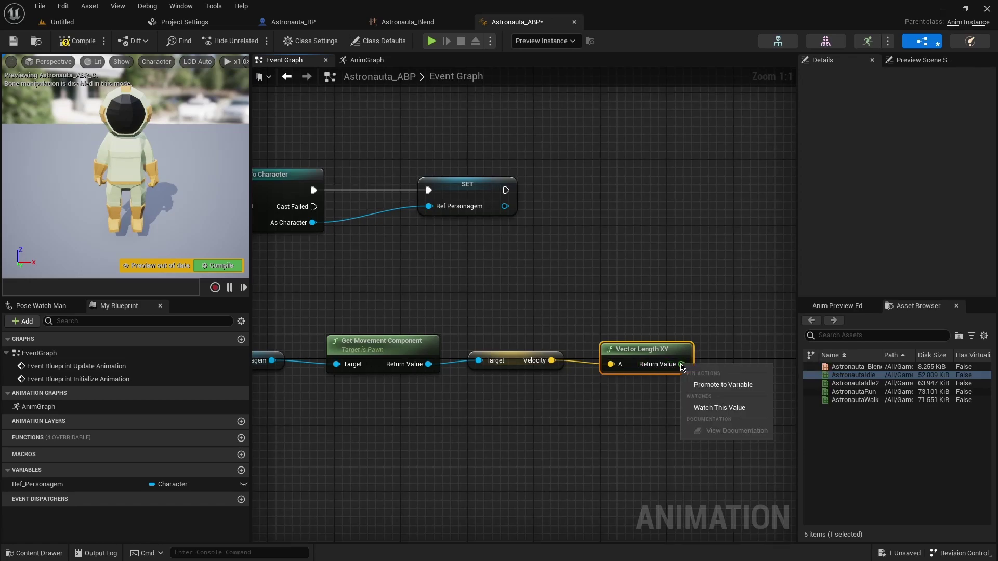
click(710, 385)
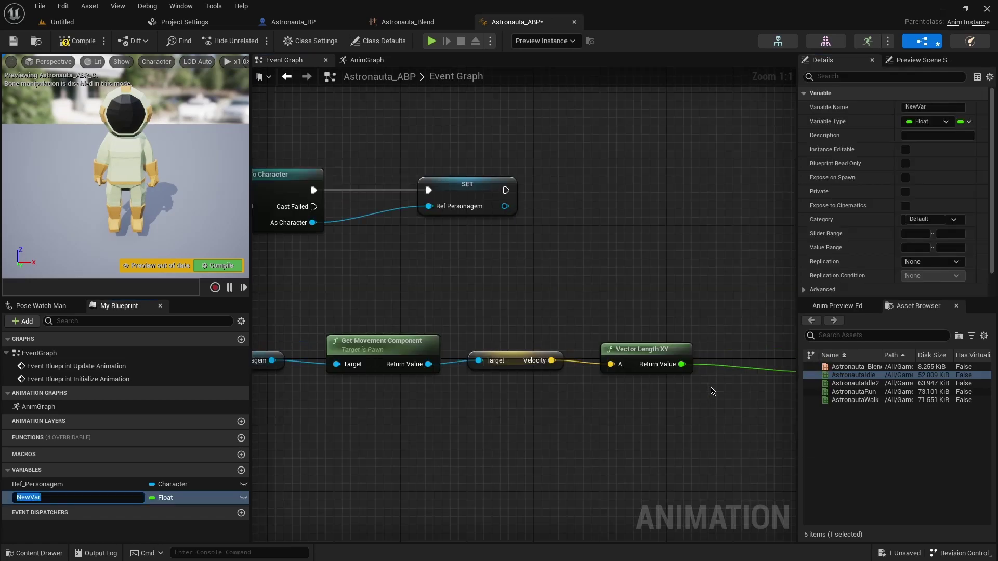
click(908, 107)
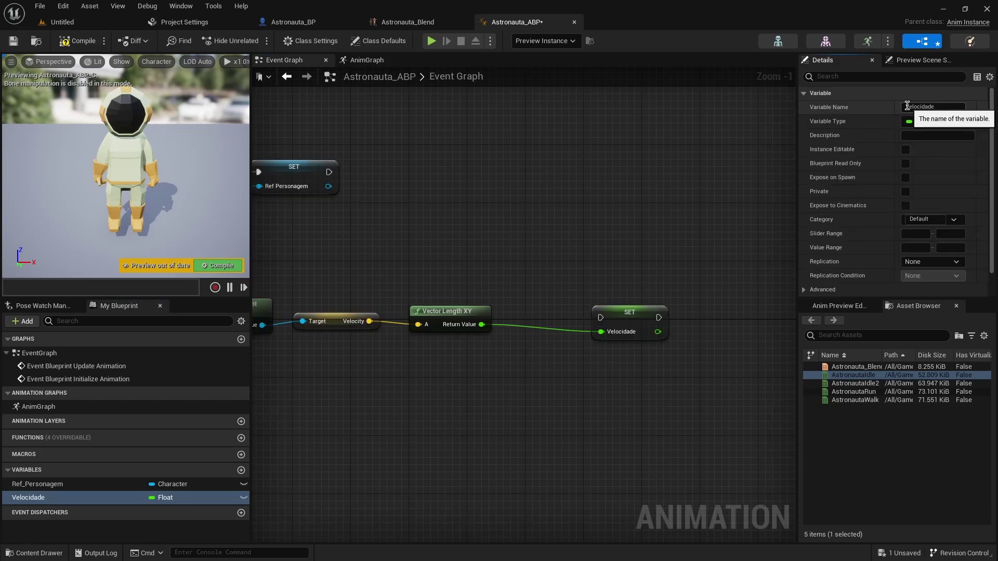
Name the float Velocidade and drive SET Velocidade from Event Blueprint Update Animation.
key(Return)
scroll(586, 241, down, 1)
right_drag(561, 244, 821, 229)
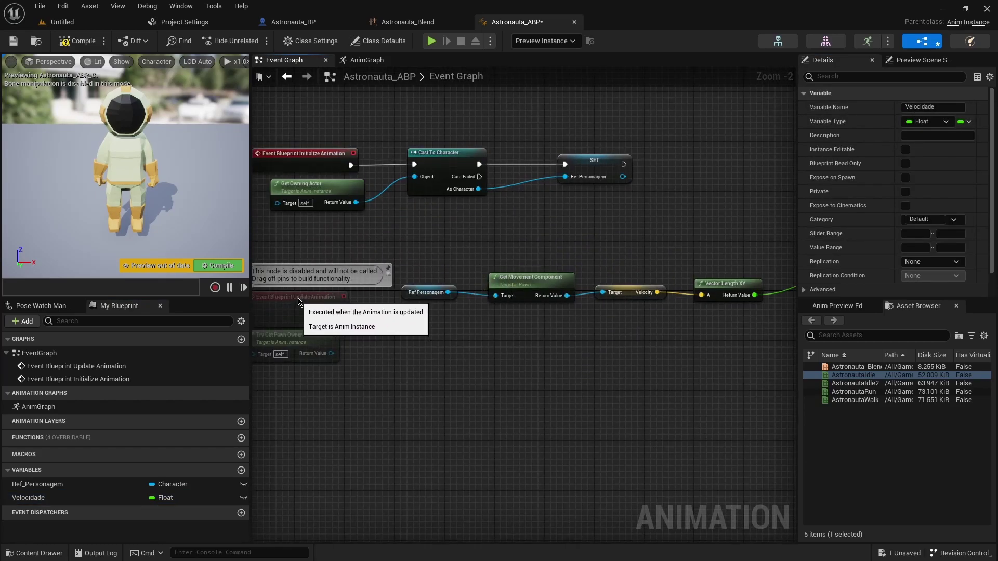
drag(300, 301, 332, 264)
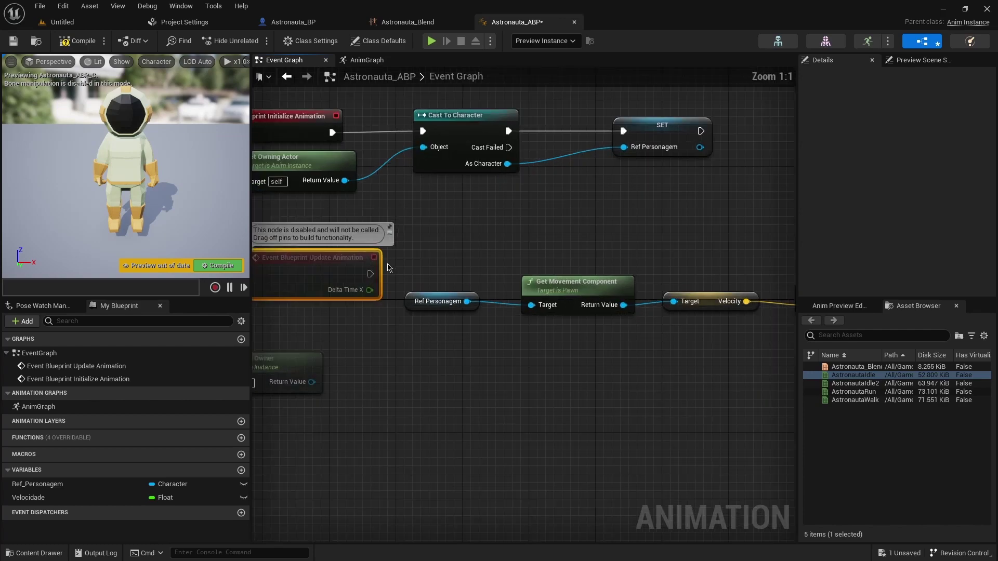
right_drag(391, 269, 362, 272)
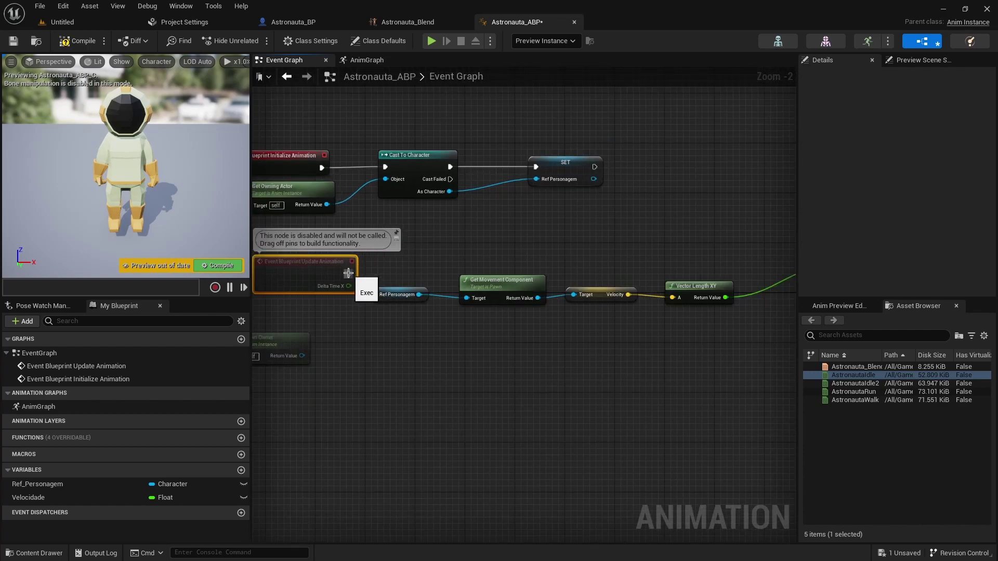
mouse_move(349, 271)
mouse_down()
mouse_move(745, 258)
mouse_move(694, 254)
mouse_up()
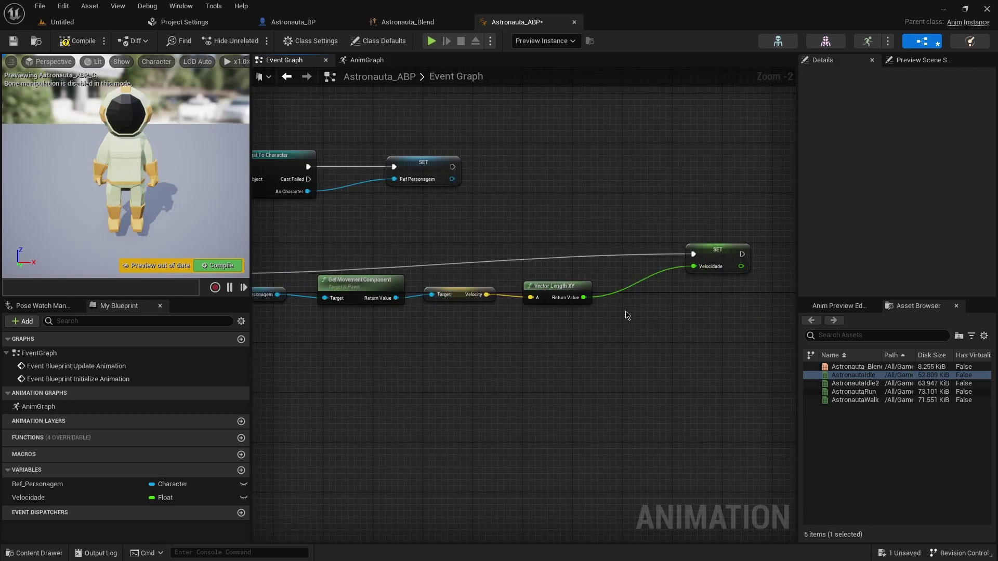
Add a new Boolean variable to Astronauta_ABP for Caminhando?
scroll(559, 315, down, 2)
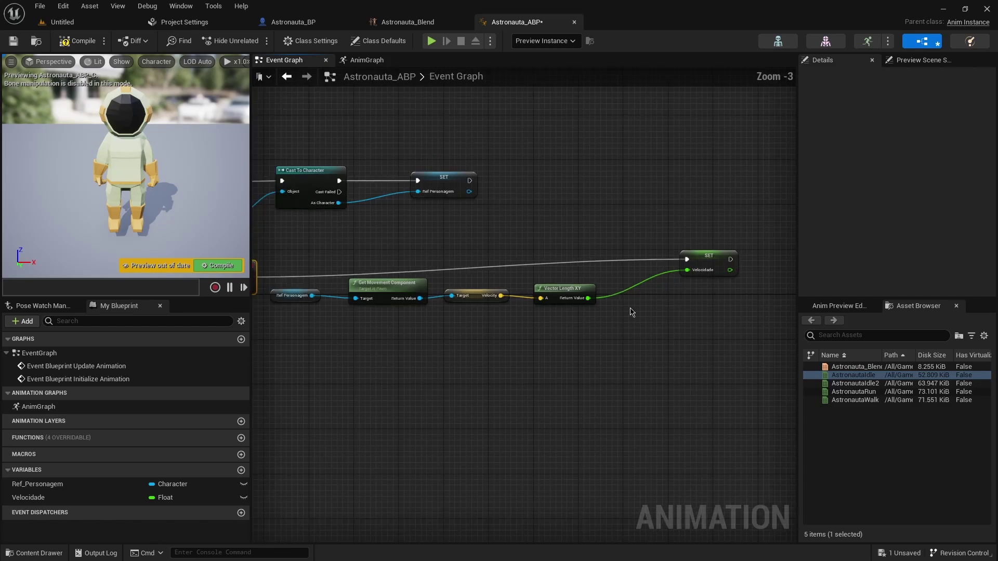
scroll(447, 345, down, 2)
scroll(572, 339, up, 4)
scroll(615, 266, up, 2)
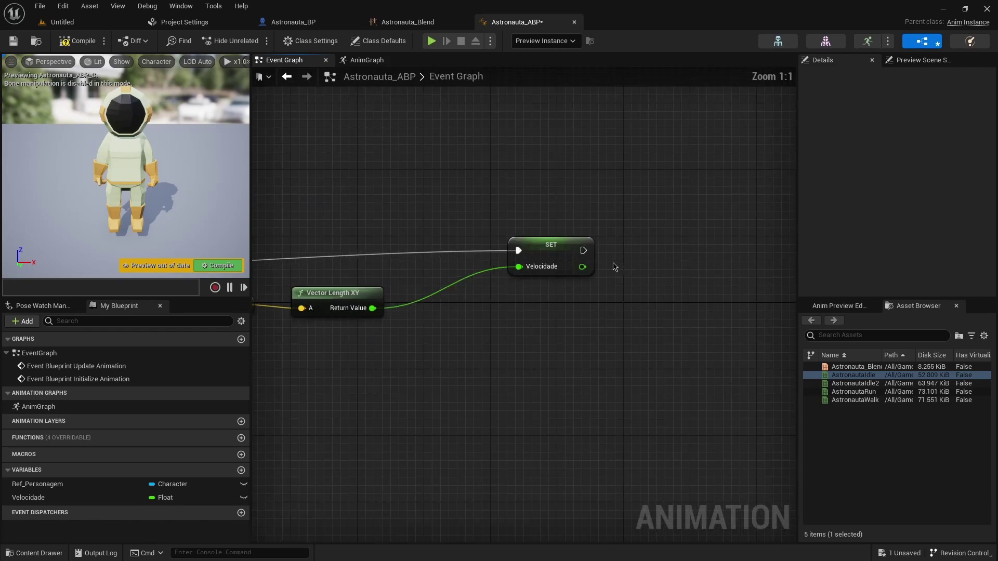
click(562, 263)
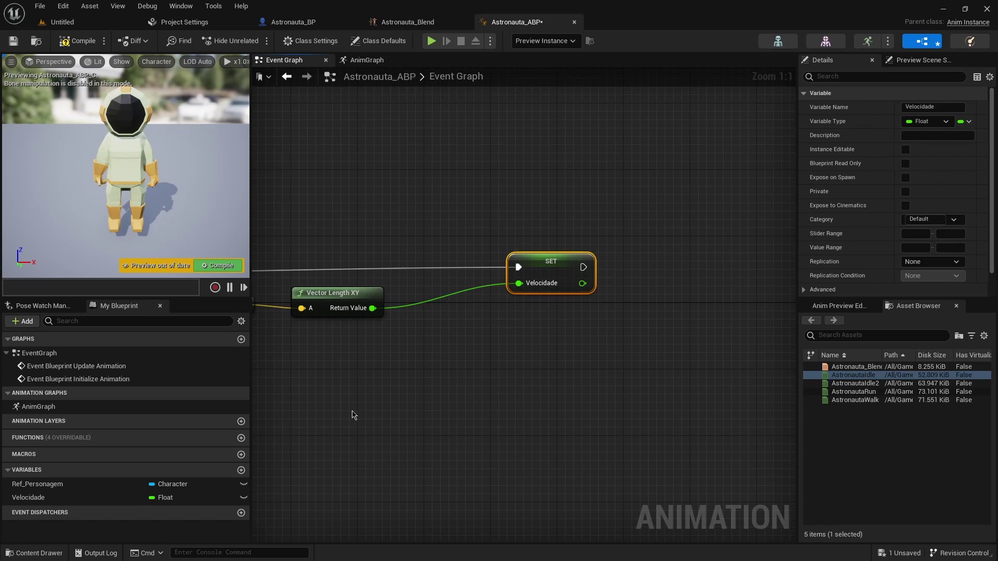
click(242, 470)
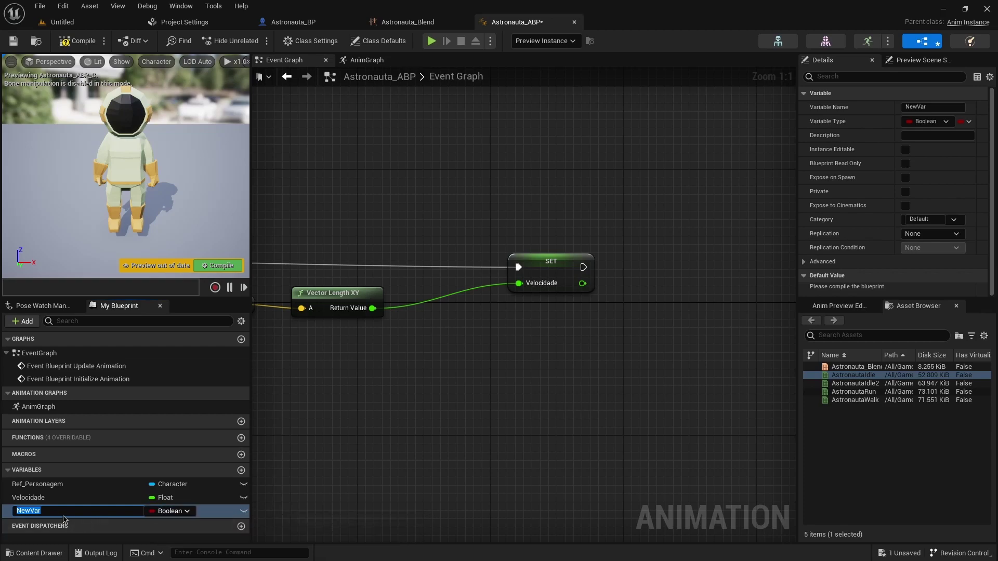
Name the Boolean Caminhando? and chain a SET Caminhando? node after SET Velocidade.
text(C)
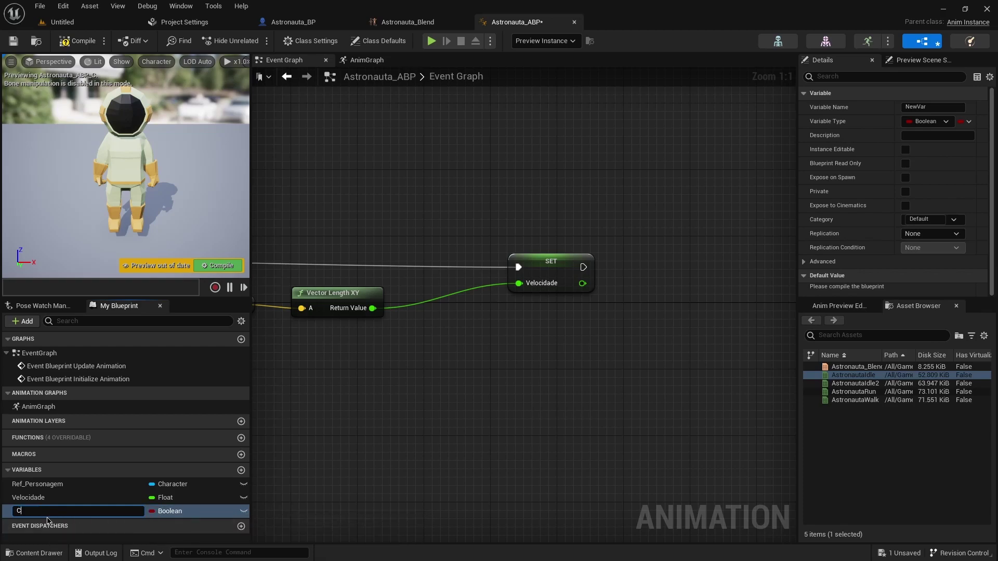
key(Return)
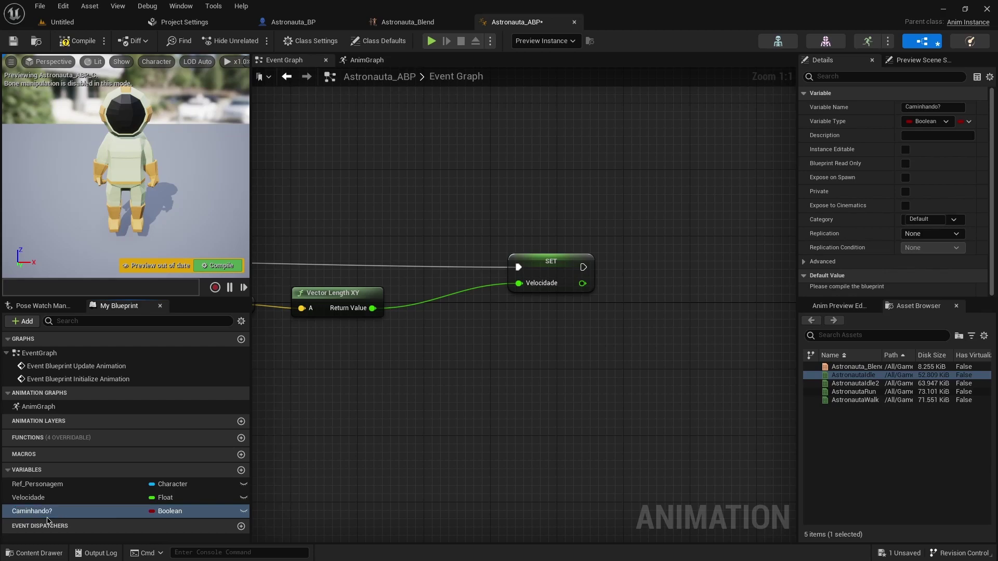
drag(48, 518, 644, 285)
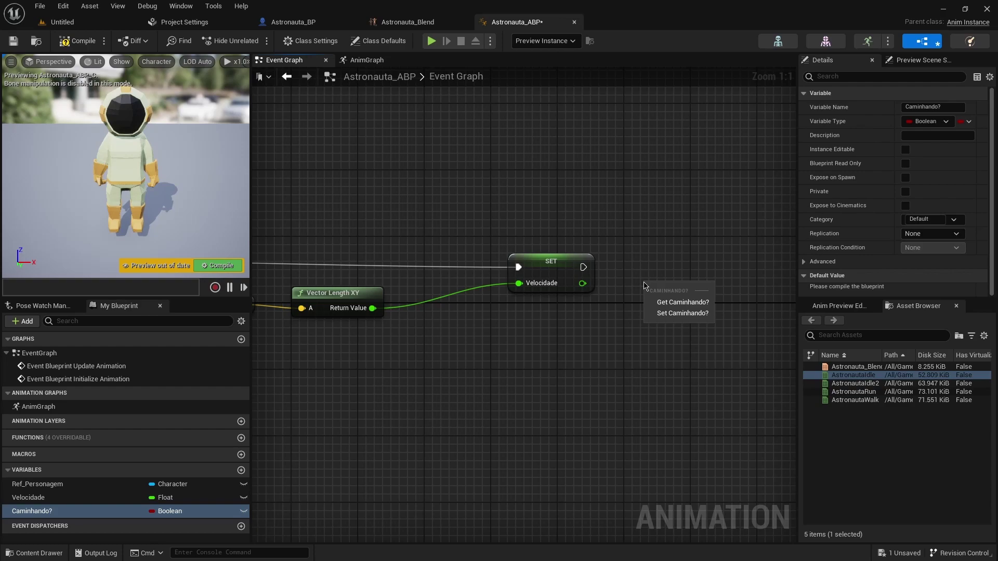
click(676, 313)
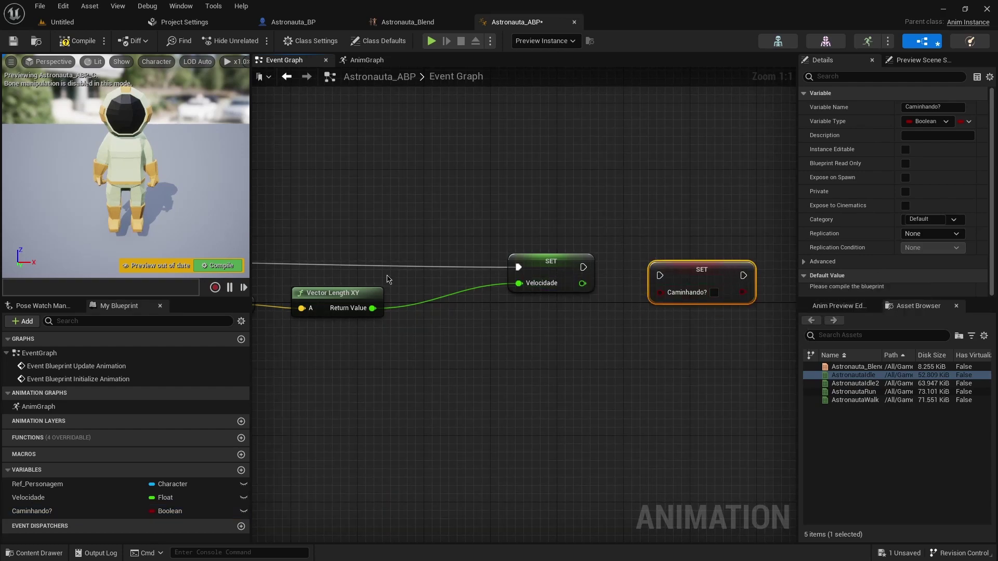
scroll(401, 315, down, 1)
mouse_move(561, 273)
mouse_down()
mouse_move(628, 280)
mouse_move(672, 271)
mouse_up()
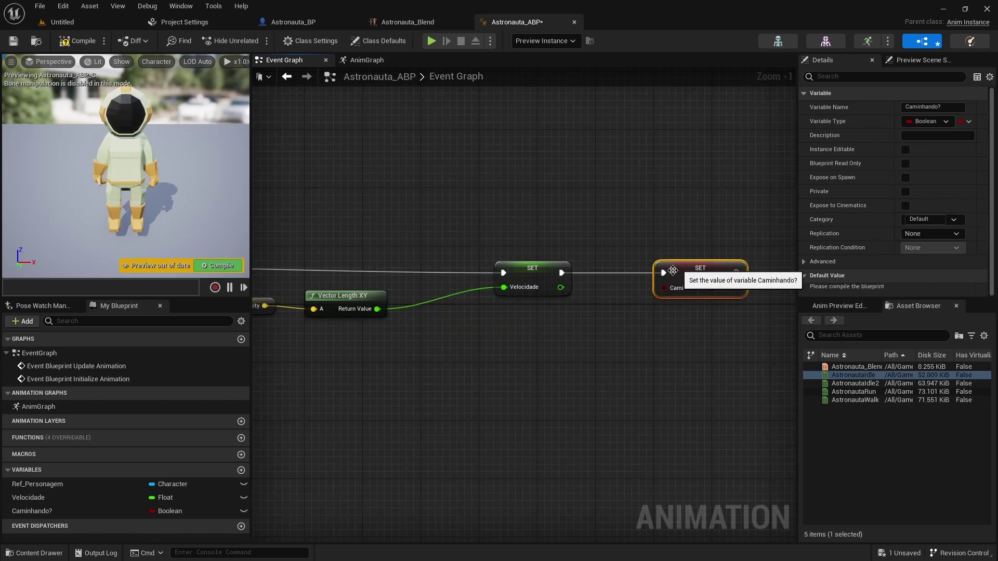
Feed SET Caminhando? from a Velocidade greater-than comparison with threshold 3.0.
drag(560, 287, 585, 323)
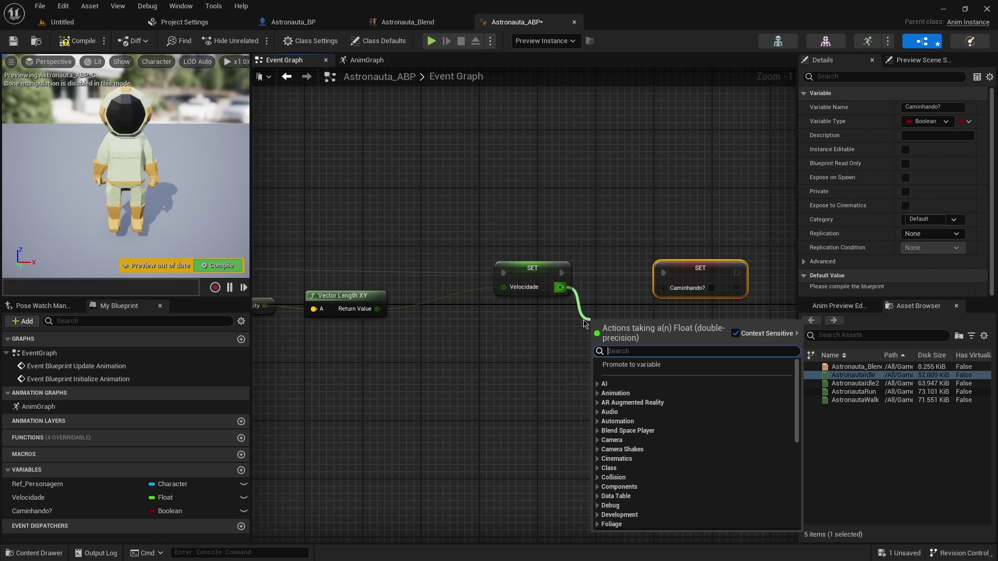
text(>)
key(Return)
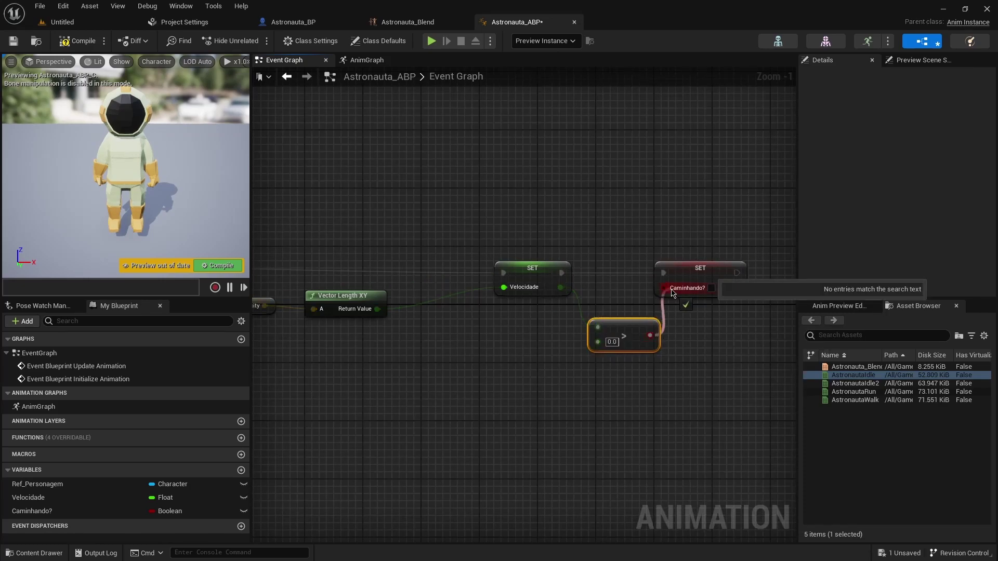
mouse_move(649, 337)
mouse_down()
mouse_move(663, 288)
mouse_move(688, 292)
mouse_up()
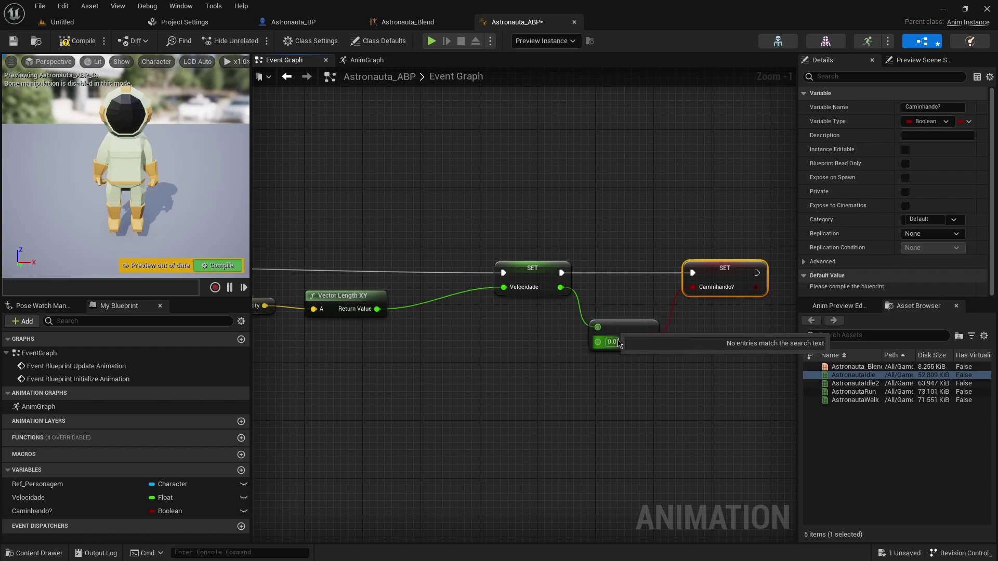
click(612, 342)
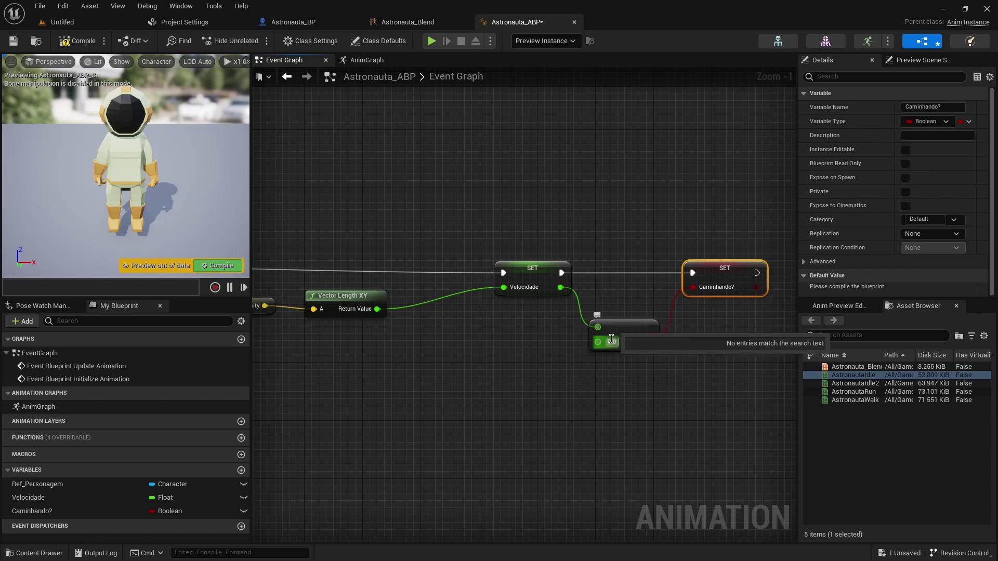
text(3)
click(627, 426)
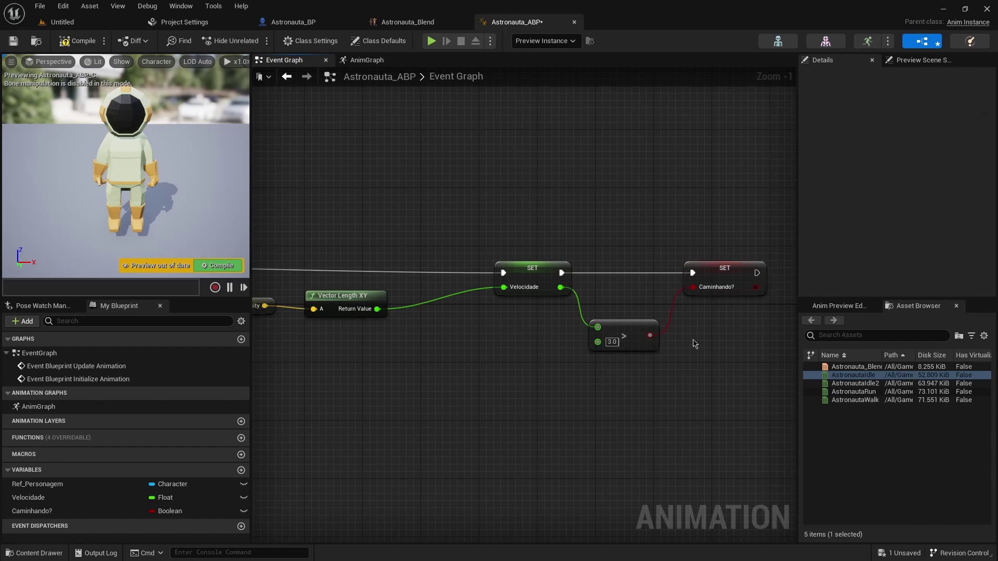
scroll(756, 333, down, 3)
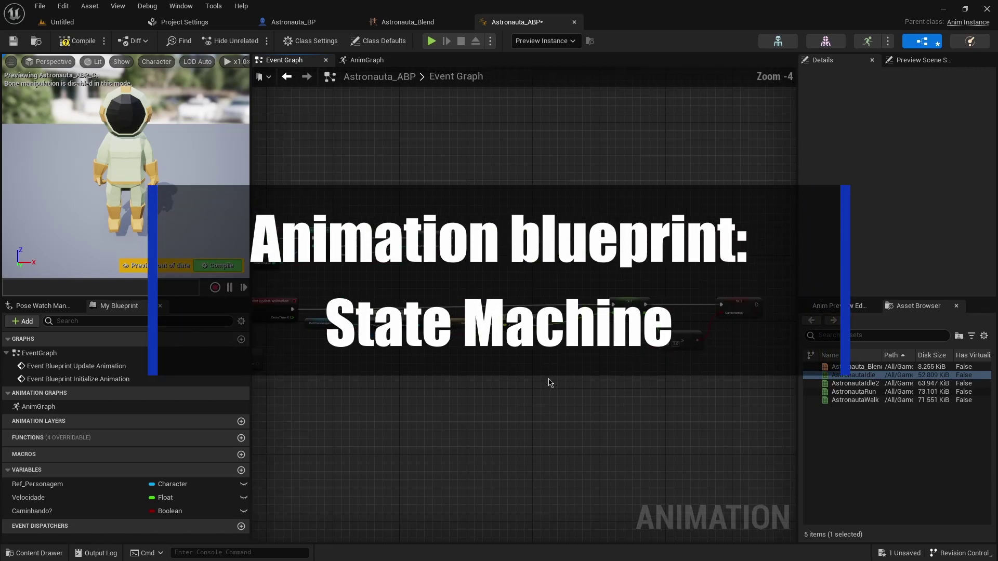
Add a new State Machine node to Astronauta_ABP's AnimGraph.
scroll(572, 364, down, 1)
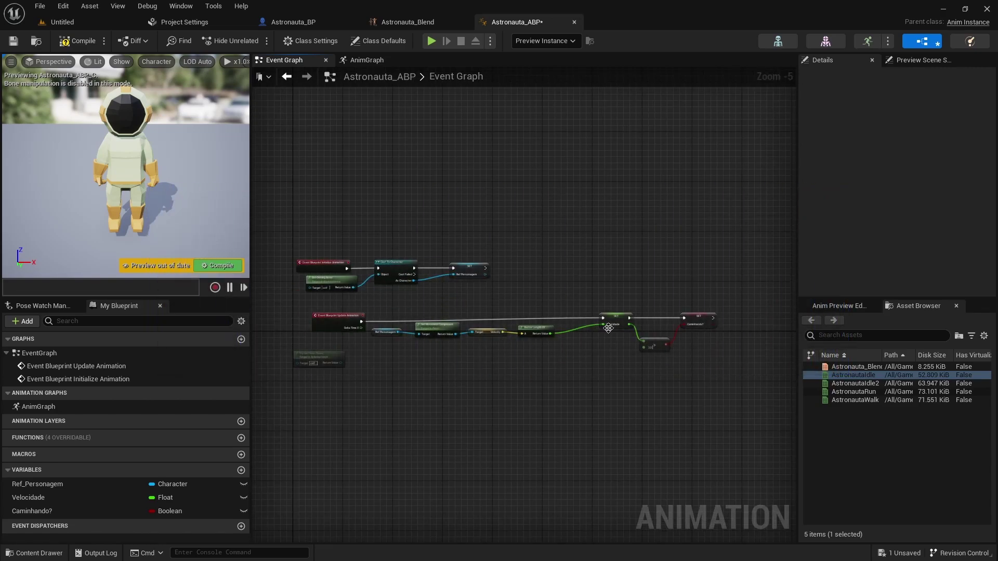
click(368, 61)
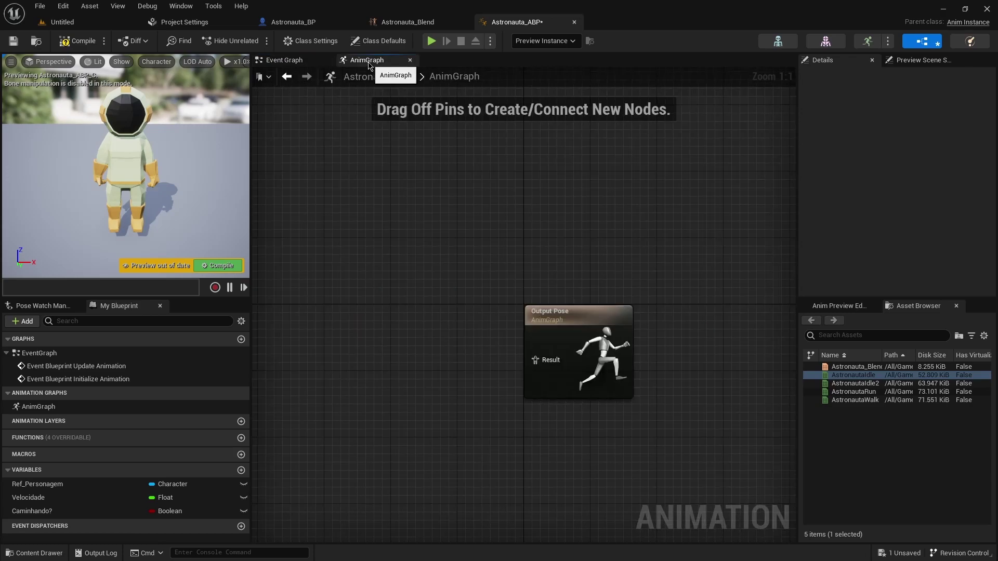
right_click(381, 365)
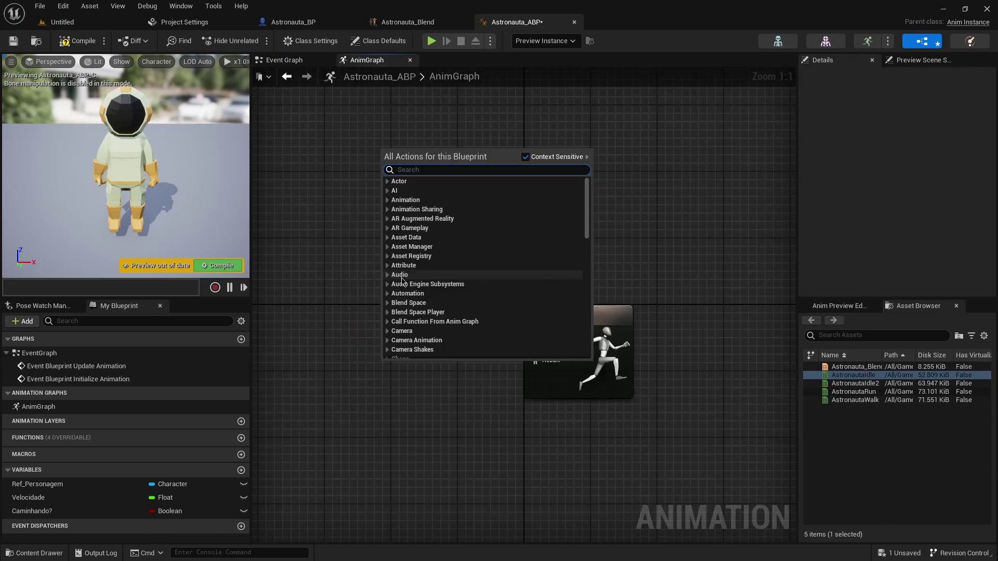
text(sta)
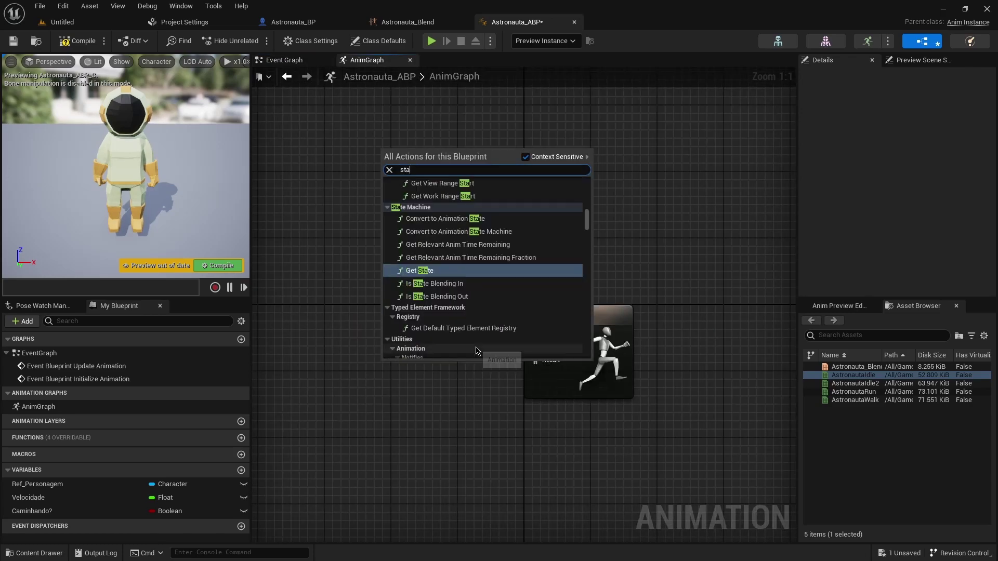
text(te ma)
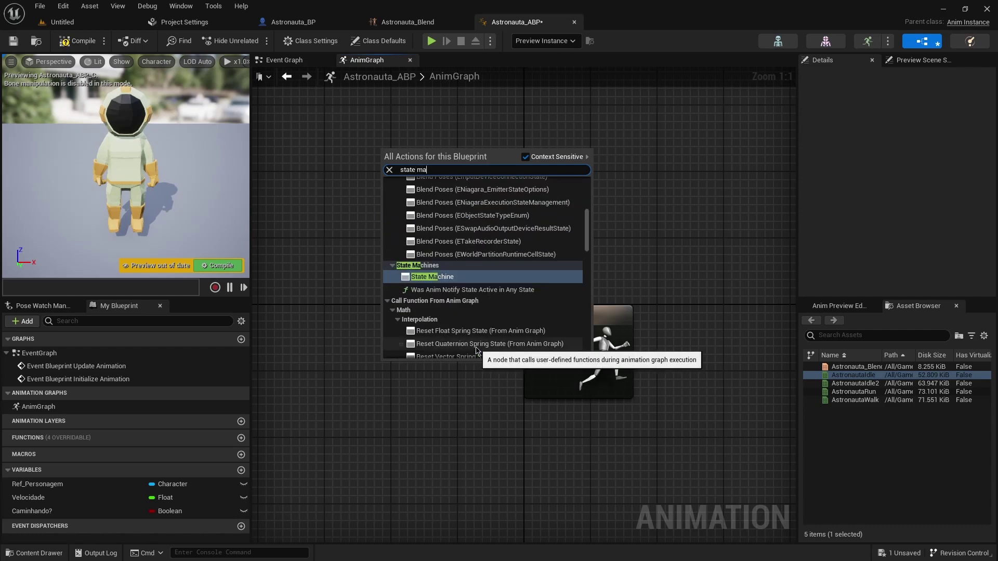
key(Return)
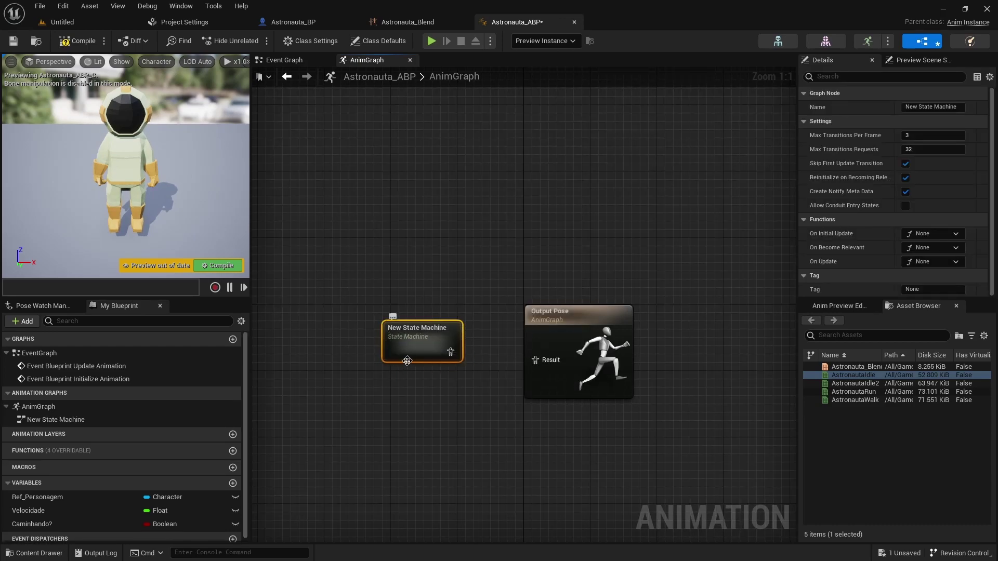
Rename the state machine Movimentacao_SM and wire it into the Output Pose's Result.
click(917, 107)
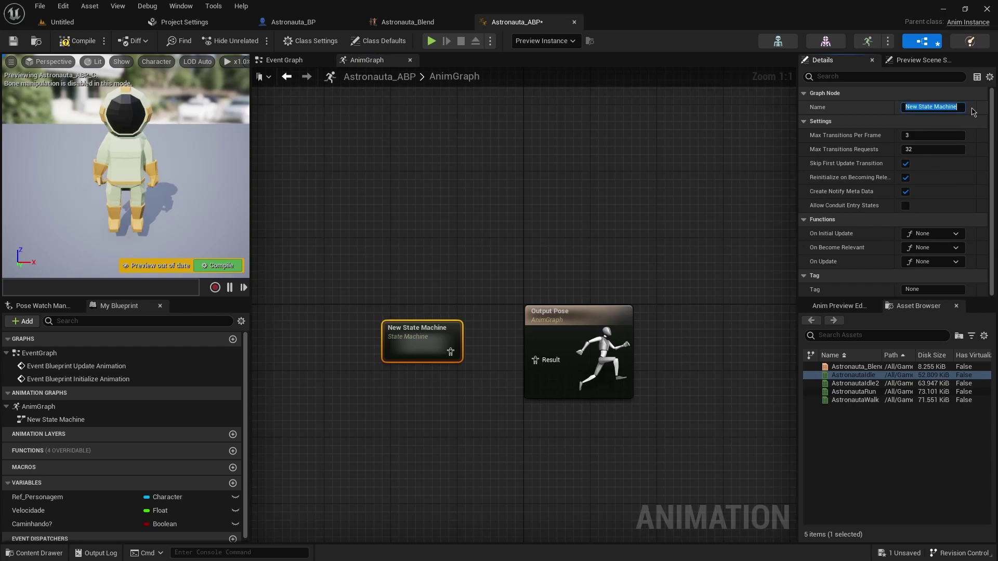
text(Movimentacao_SM)
key(Return)
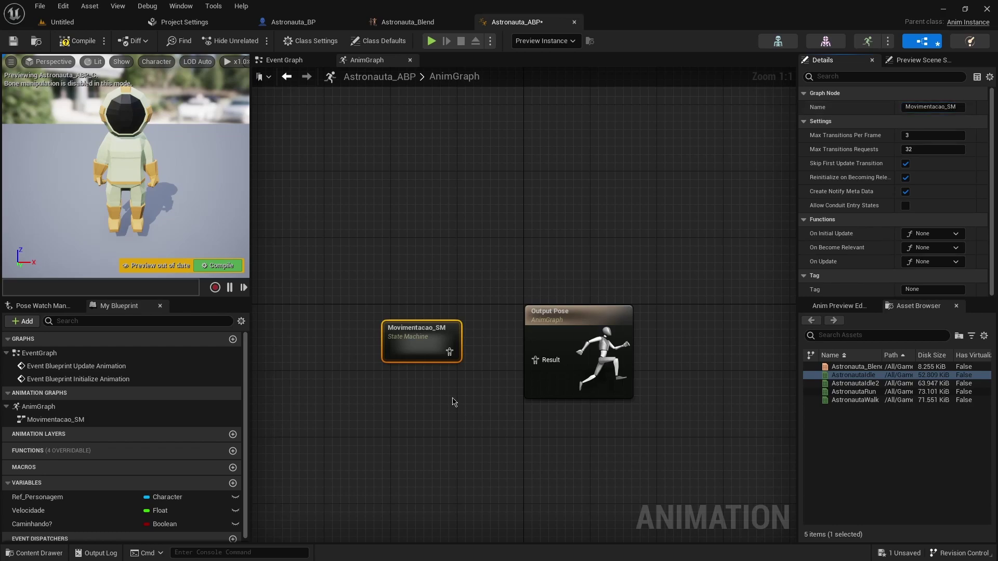
mouse_move(451, 352)
mouse_down()
mouse_move(502, 372)
mouse_move(535, 359)
mouse_up()
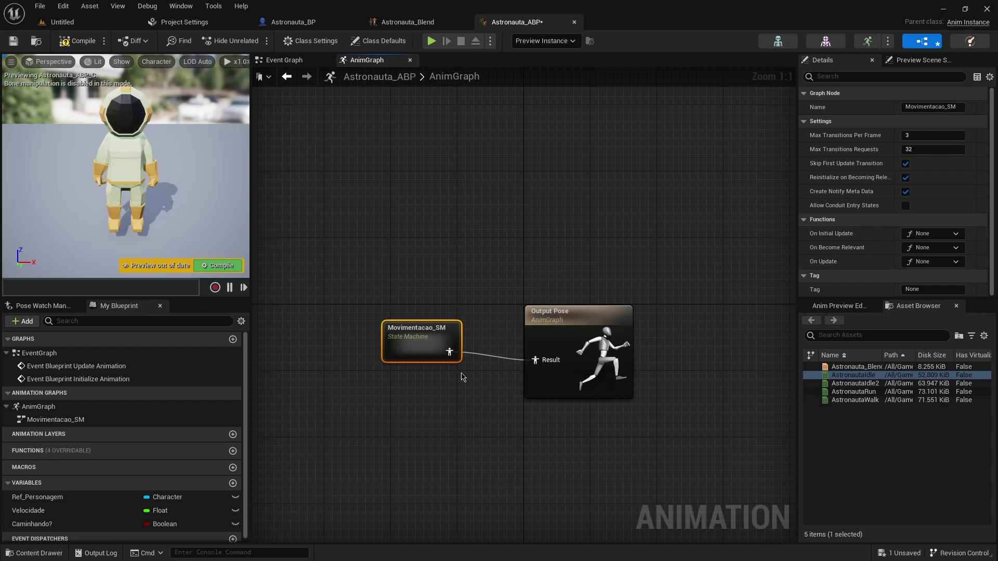
click(603, 325)
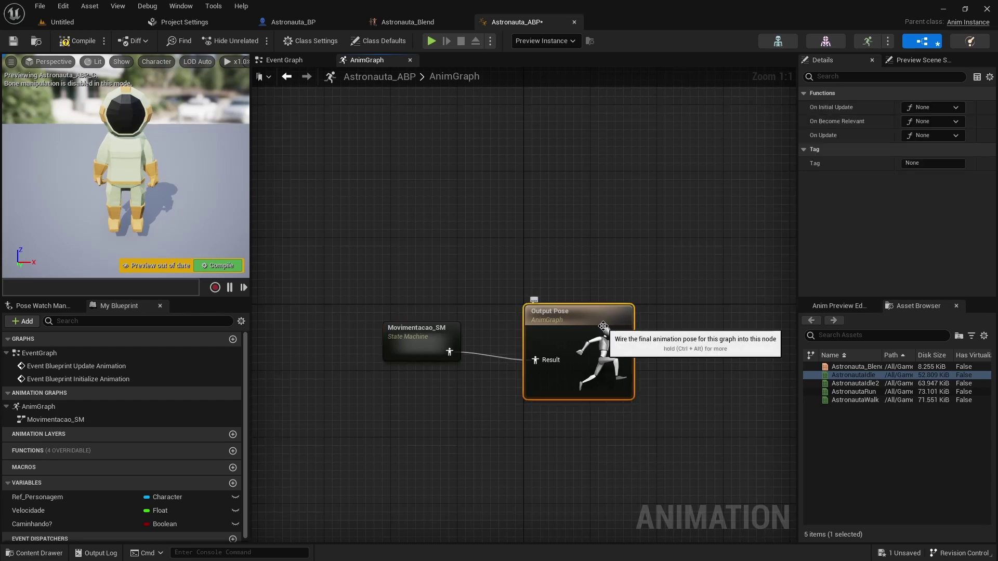
Inside Movimentacao_SM, add a state named Idle leading from Entry.
double_click(425, 331)
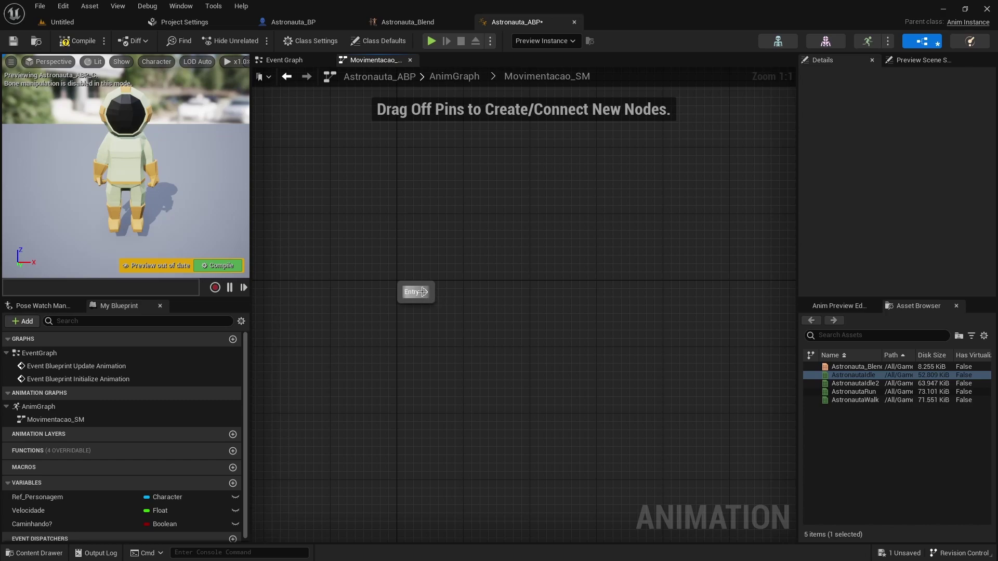
drag(424, 292, 516, 295)
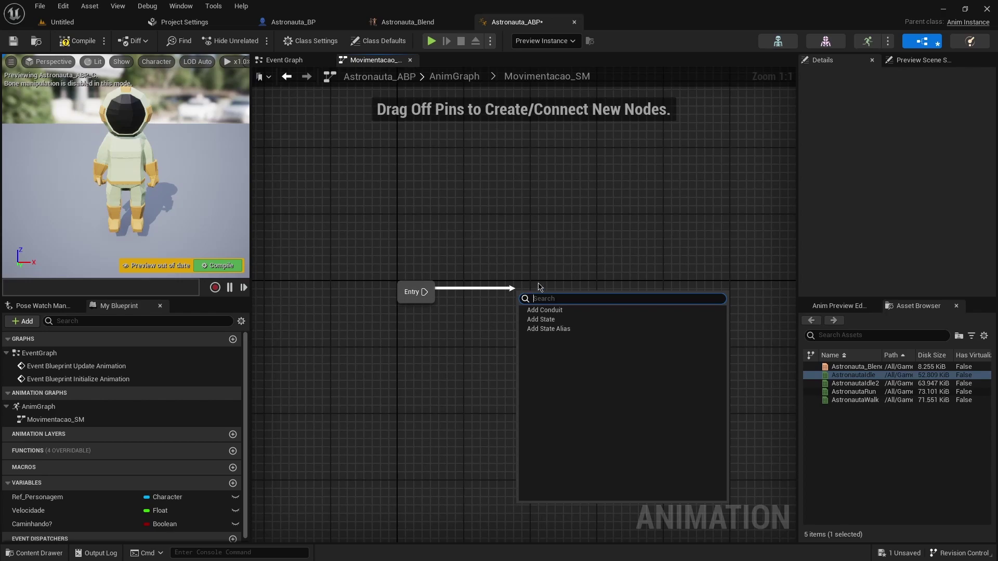
click(548, 319)
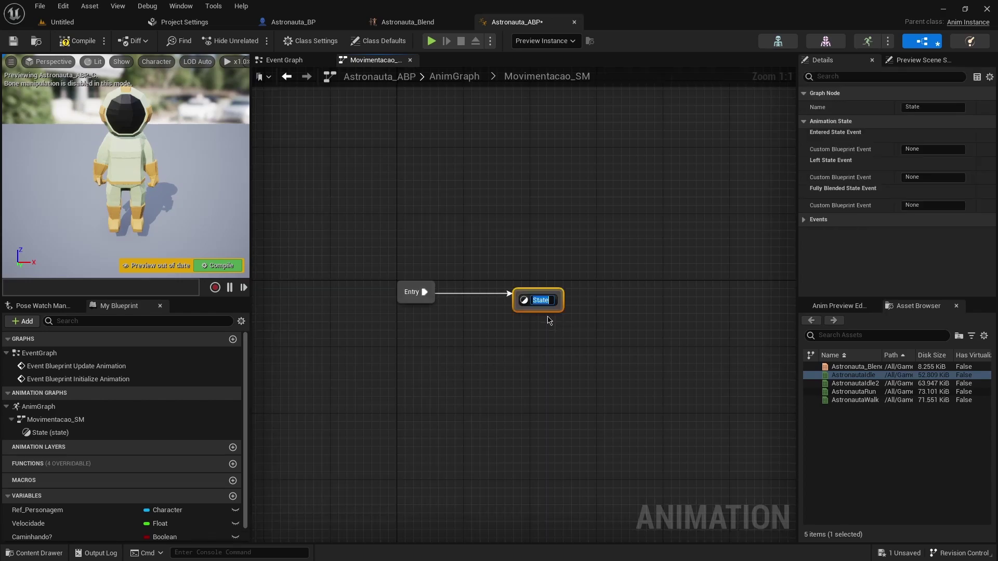
text(Idle)
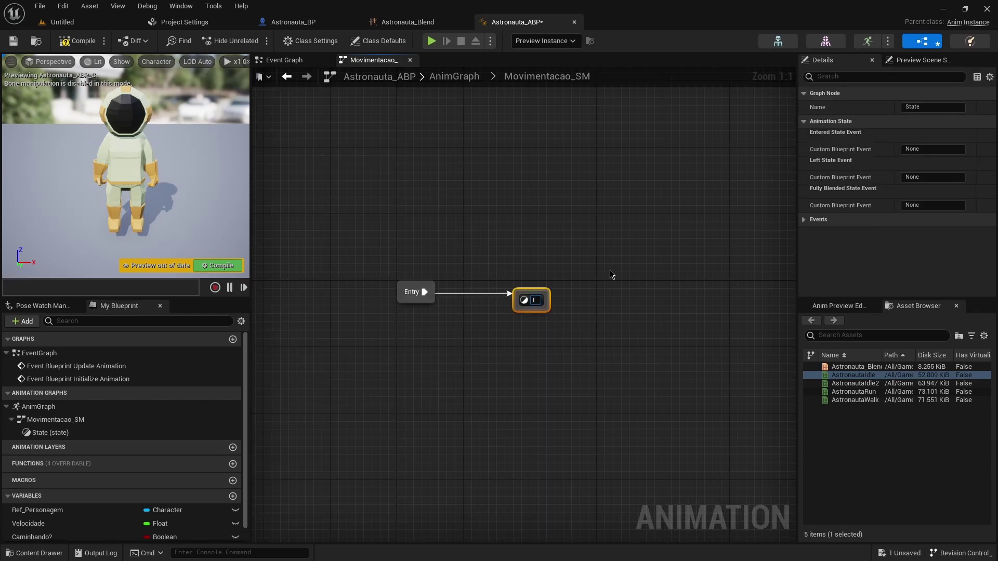
key(Return)
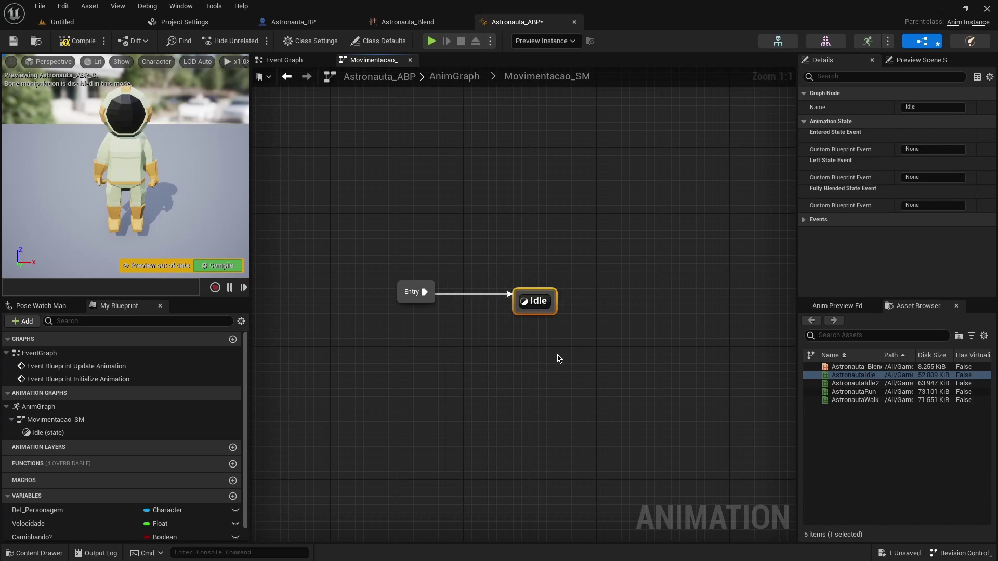
Add a second state named Caminhando/Correndo below Idle.
right_click(558, 359)
click(540, 188)
text(Caminhando)
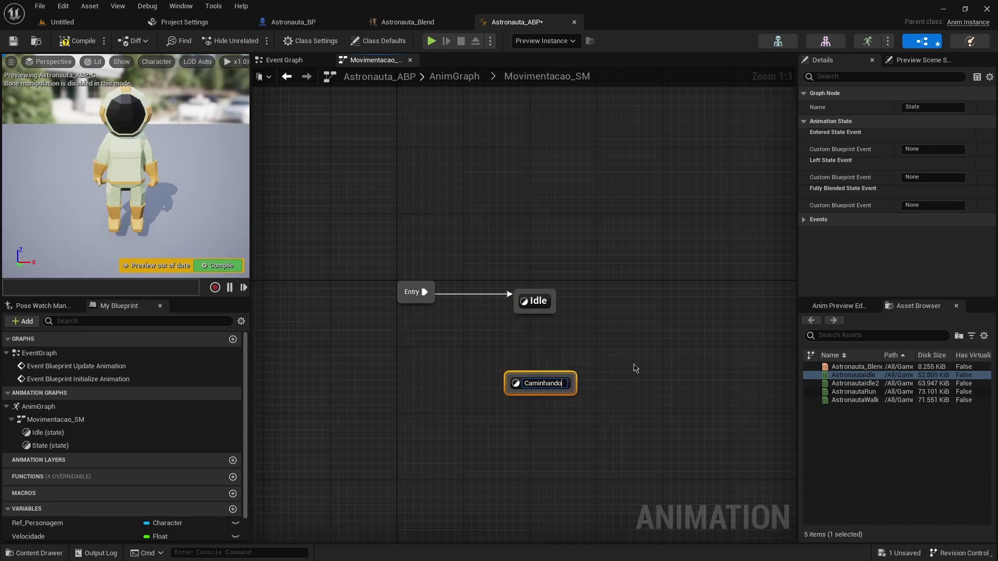
text(/Correndo)
key(Return)
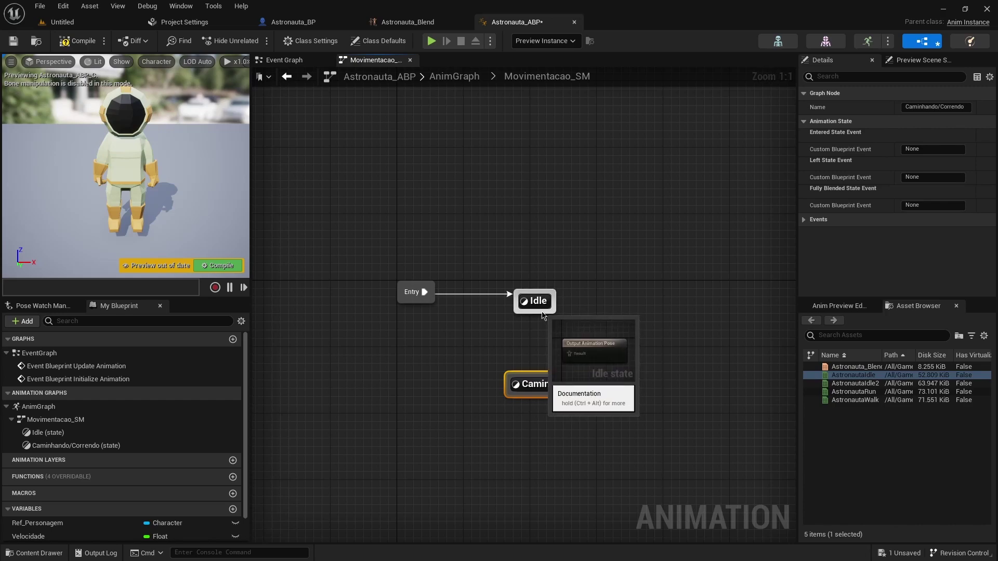
Create an Idle to Caminhando/Correndo transition whose rule uses the Caminhando? variable.
drag(542, 316, 552, 377)
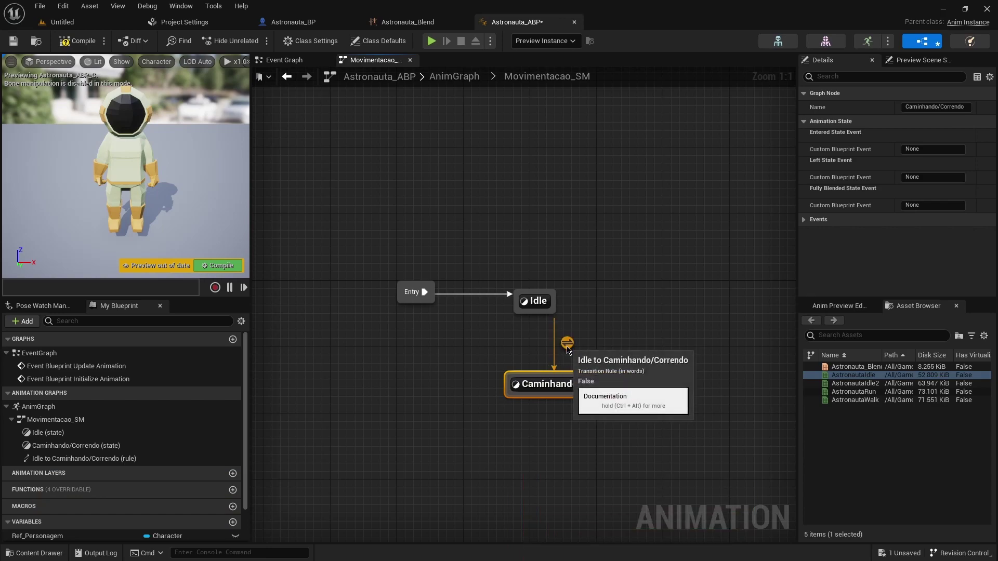
double_click(567, 344)
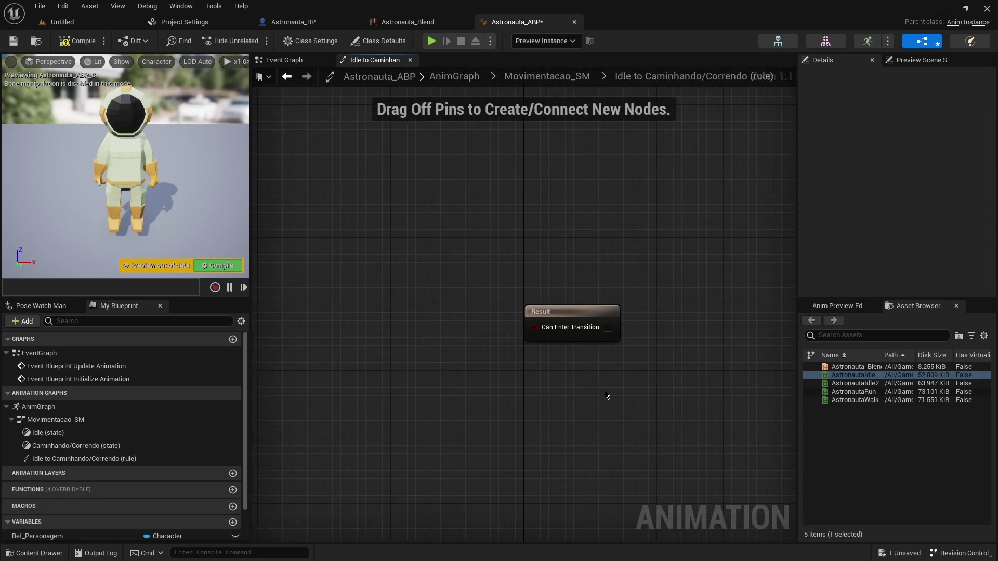
click(538, 327)
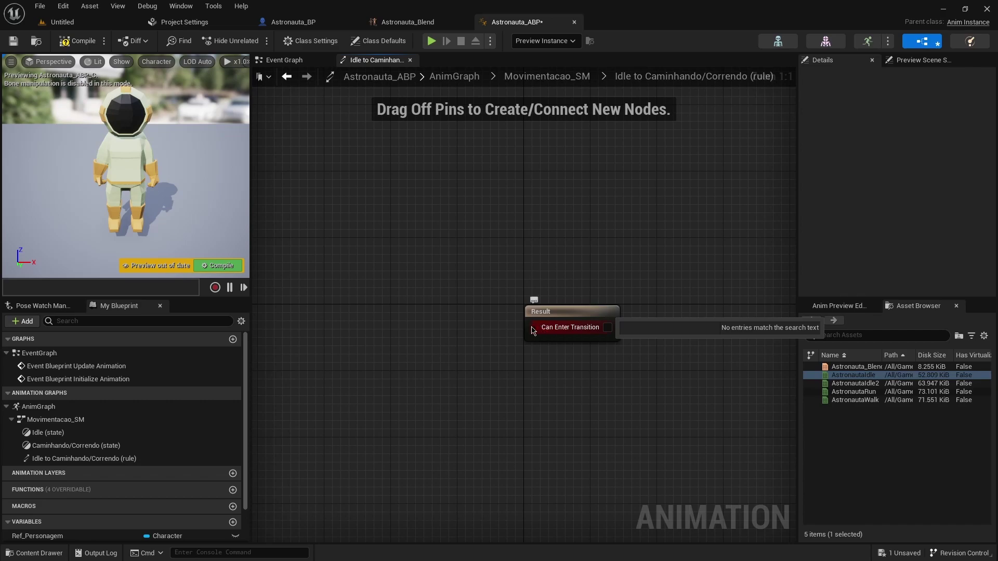
key(Escape)
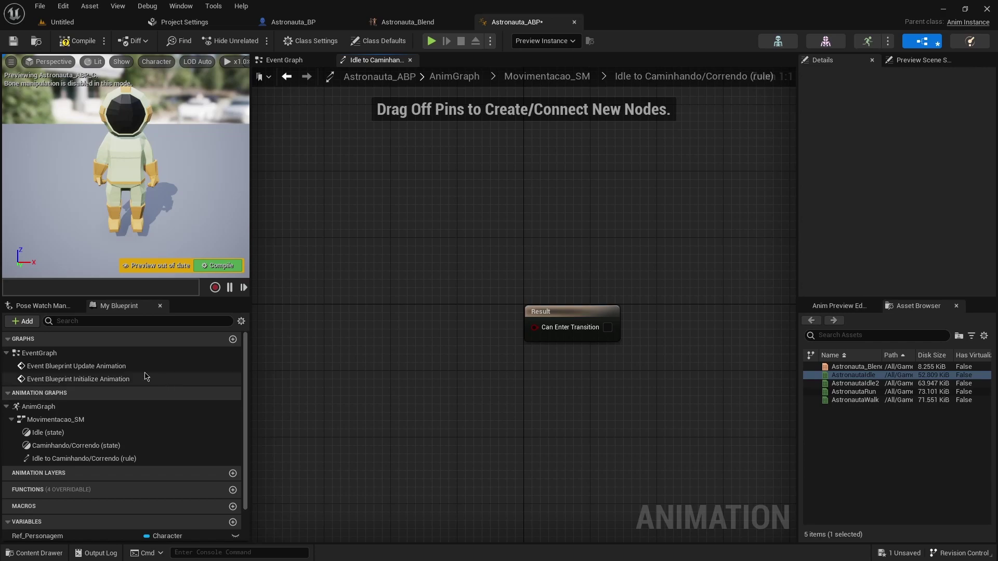
scroll(57, 378, down, 2)
mouse_move(35, 523)
mouse_down()
mouse_move(355, 422)
mouse_move(554, 334)
mouse_up()
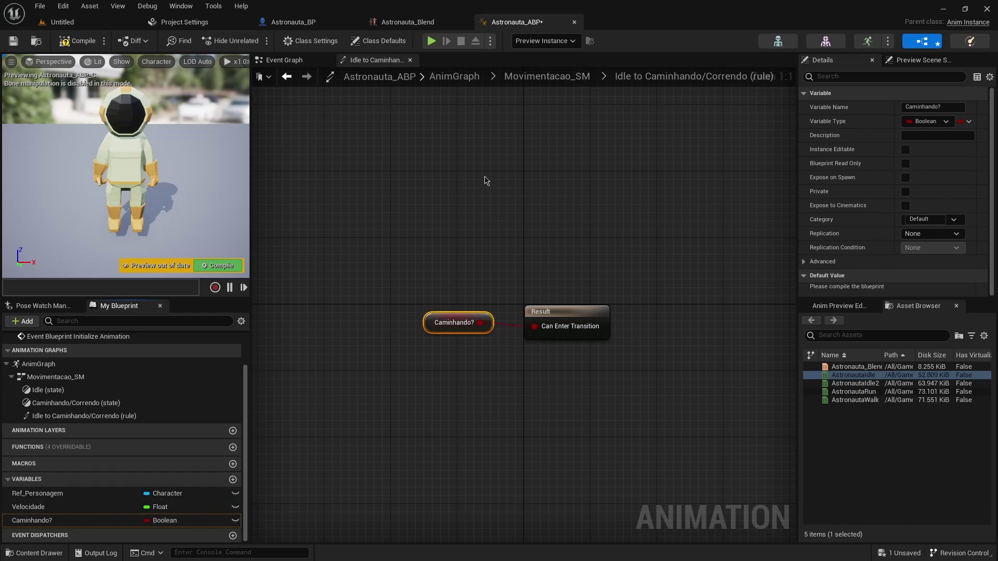
Back in Movimentacao_SM, add a transition from Caminhando/Correndo back to Idle.
click(572, 77)
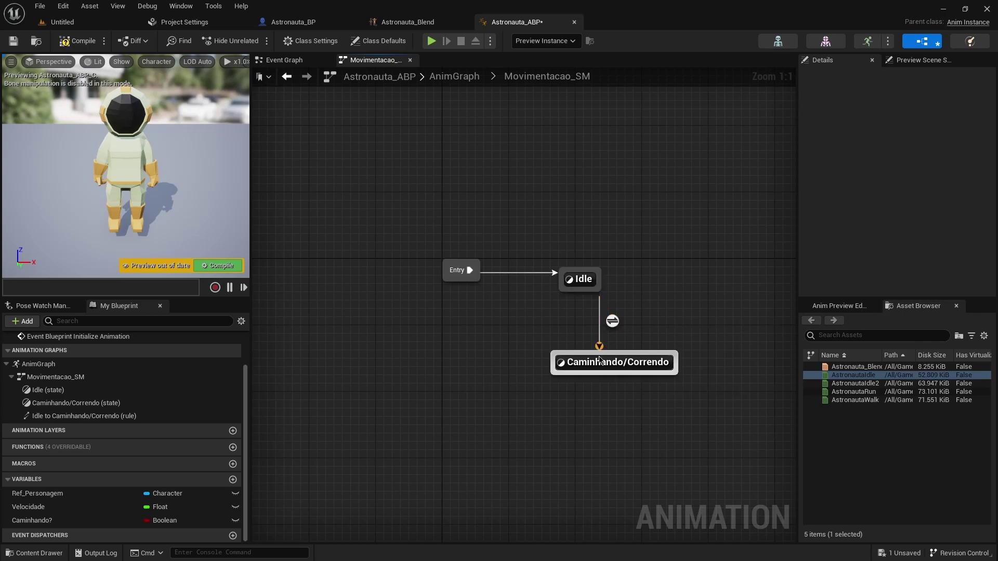
mouse_move(576, 369)
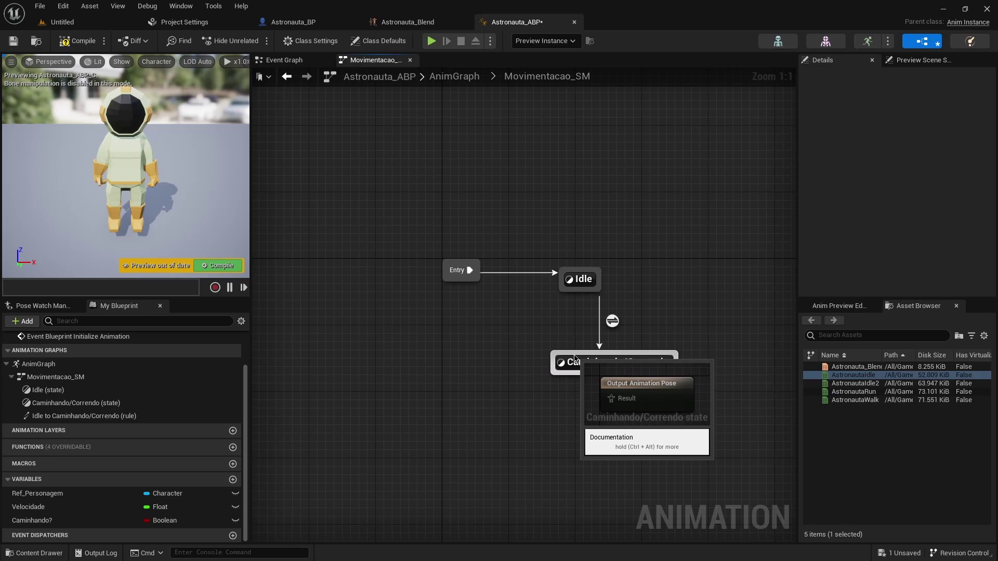
drag(579, 360, 568, 295)
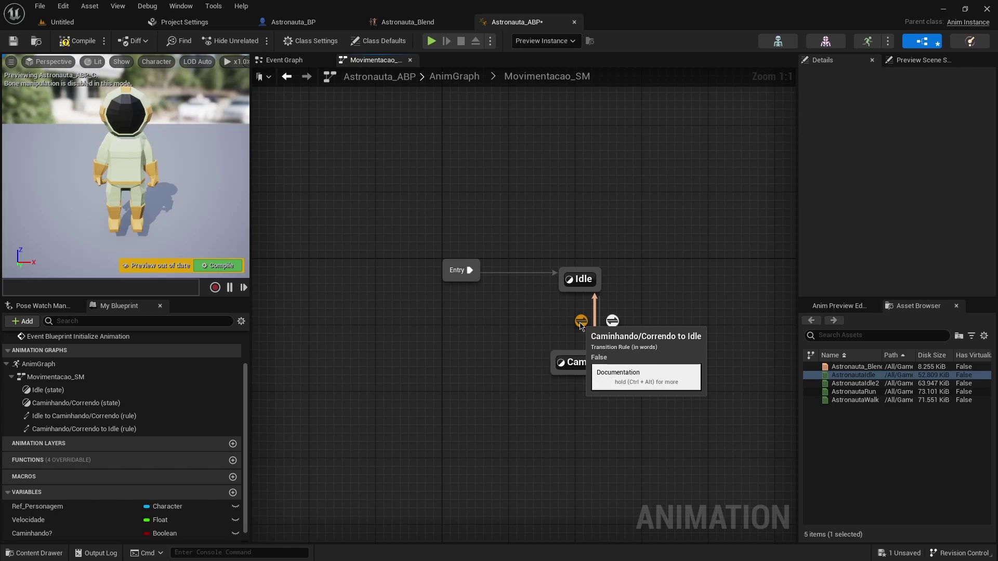
Feed NOT Caminhando? into Can Enter Transition for the Caminhando/Correndo to Idle rule.
double_click(581, 322)
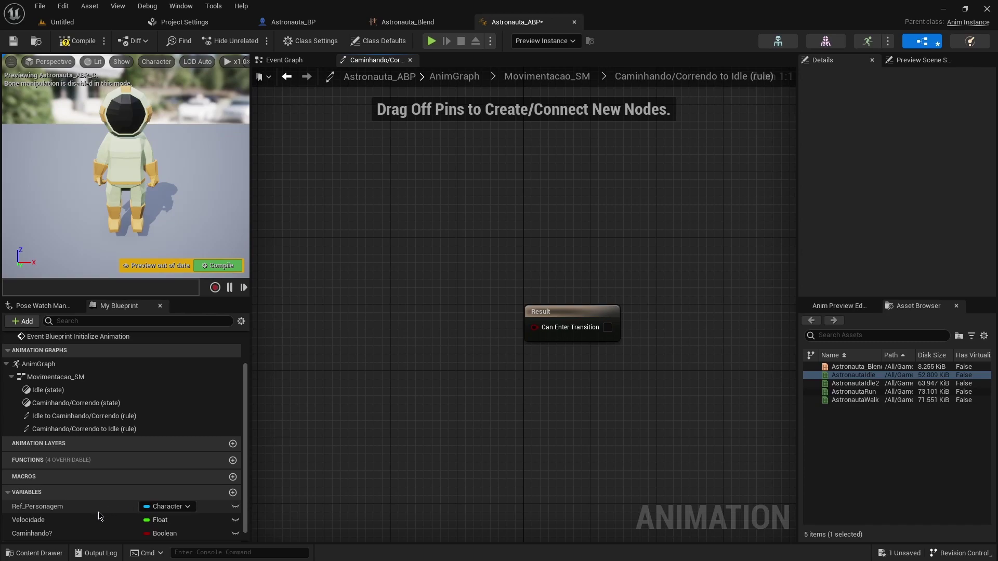
drag(32, 533, 314, 361)
click(335, 382)
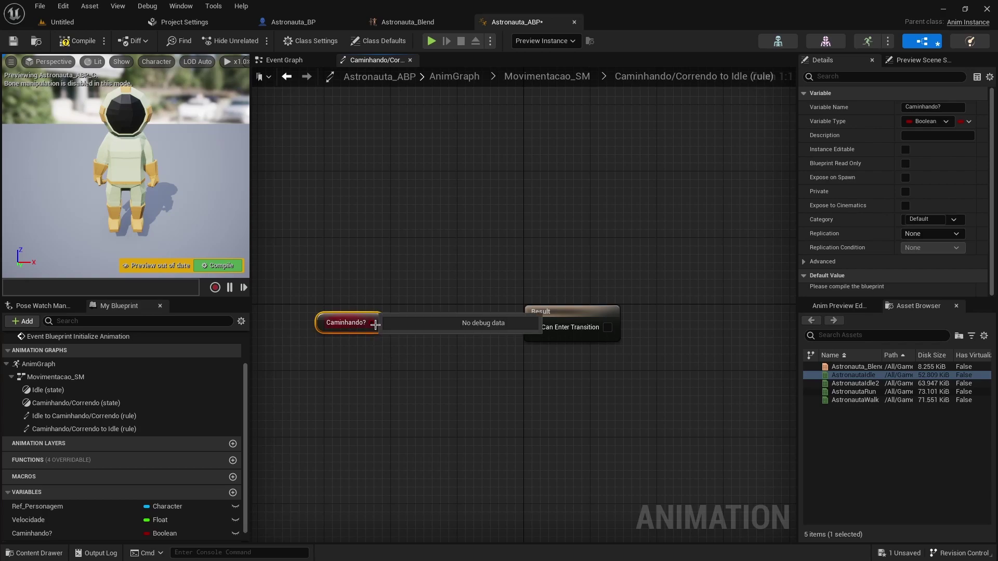
drag(372, 323, 416, 346)
text(boo)
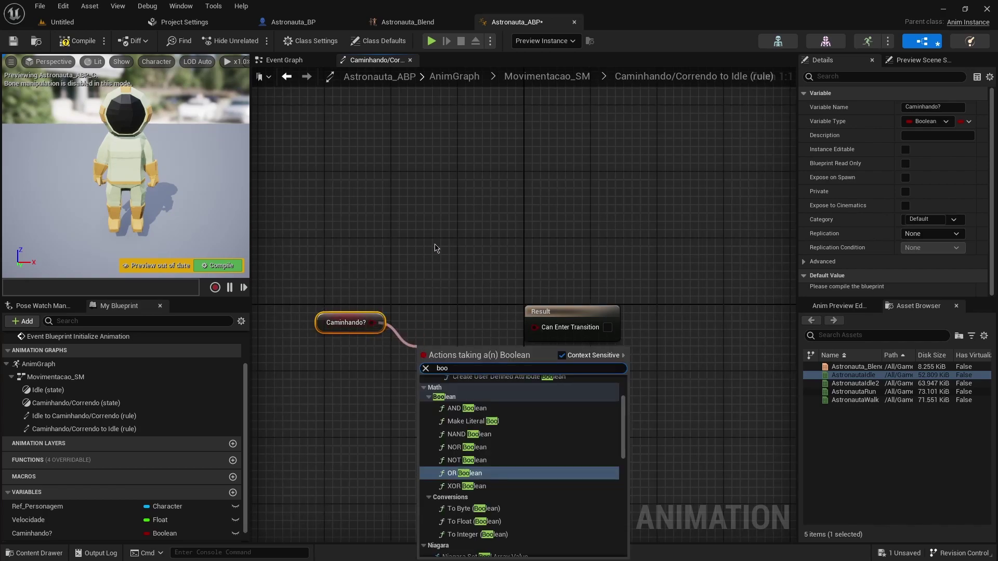
click(464, 461)
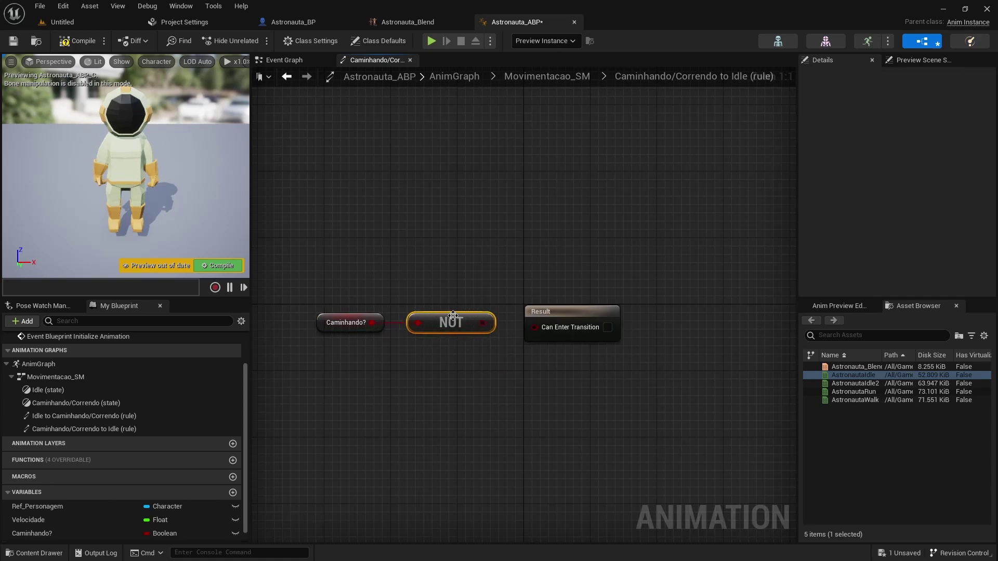
drag(483, 322, 538, 329)
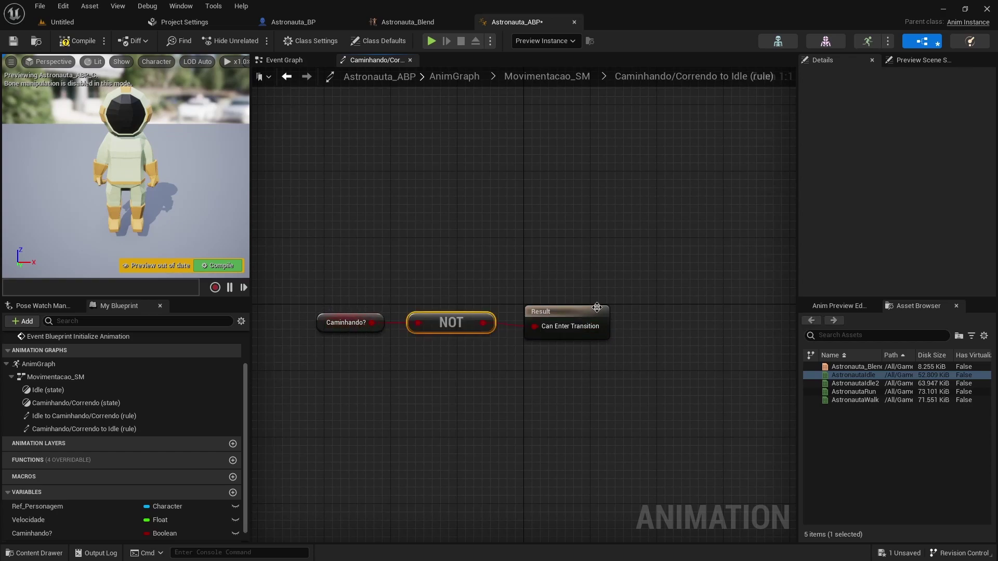
click(548, 74)
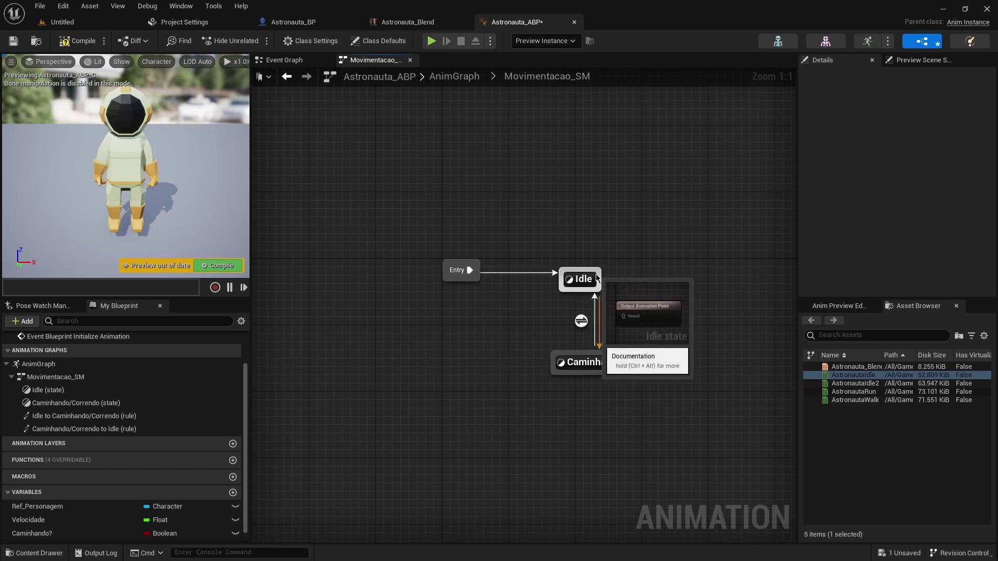
Connect AstronautaIdle to the Idle state's Output Animation Pose, then enter the Caminhando/Correndo state.
double_click(591, 277)
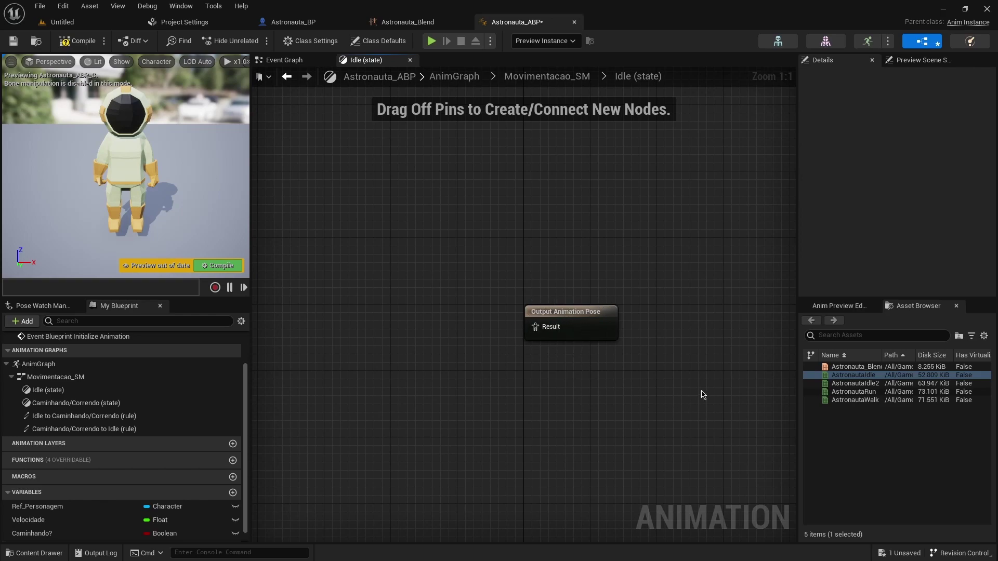
mouse_move(861, 377)
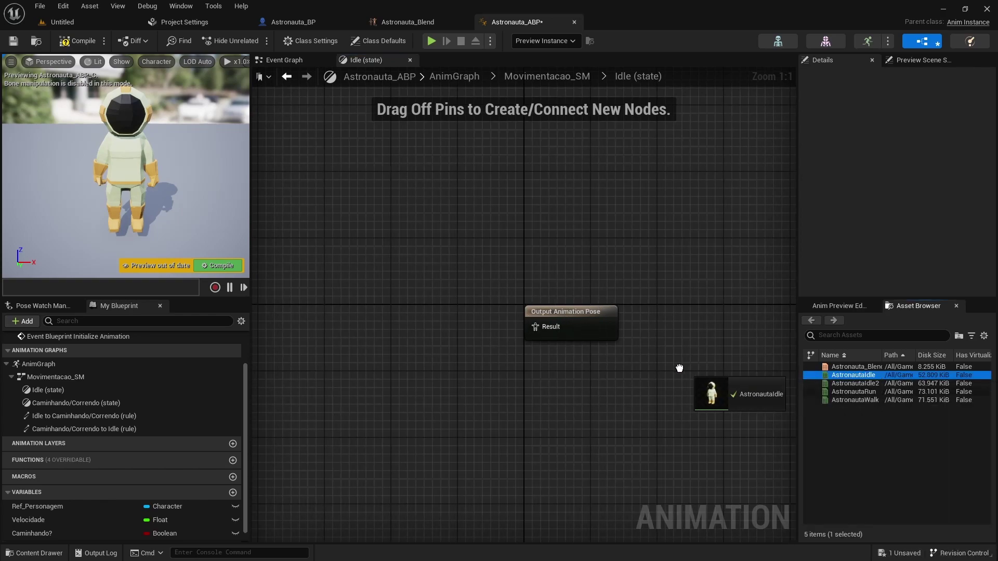
mouse_move(861, 375)
mouse_down()
mouse_move(482, 366)
mouse_move(535, 327)
mouse_up()
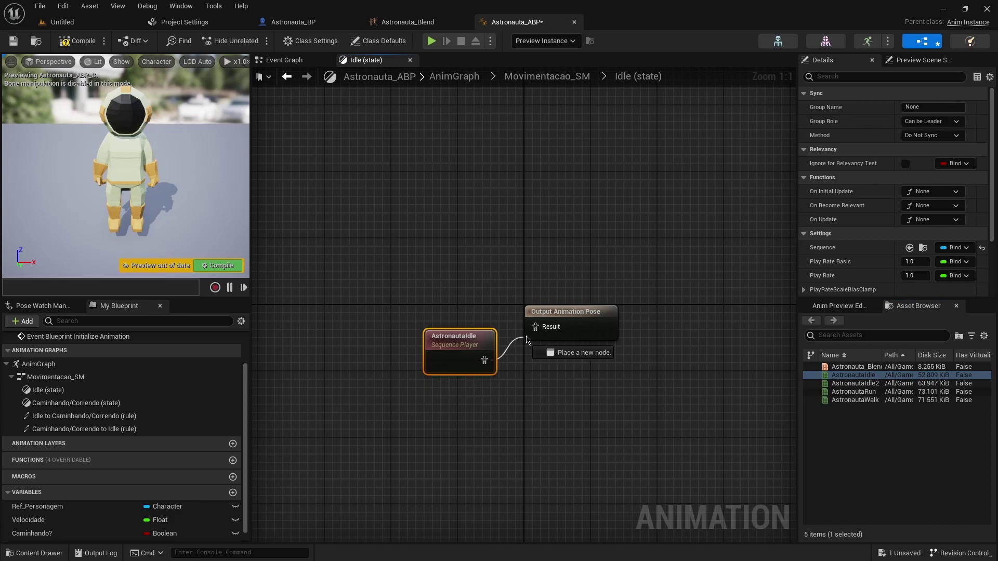
click(551, 77)
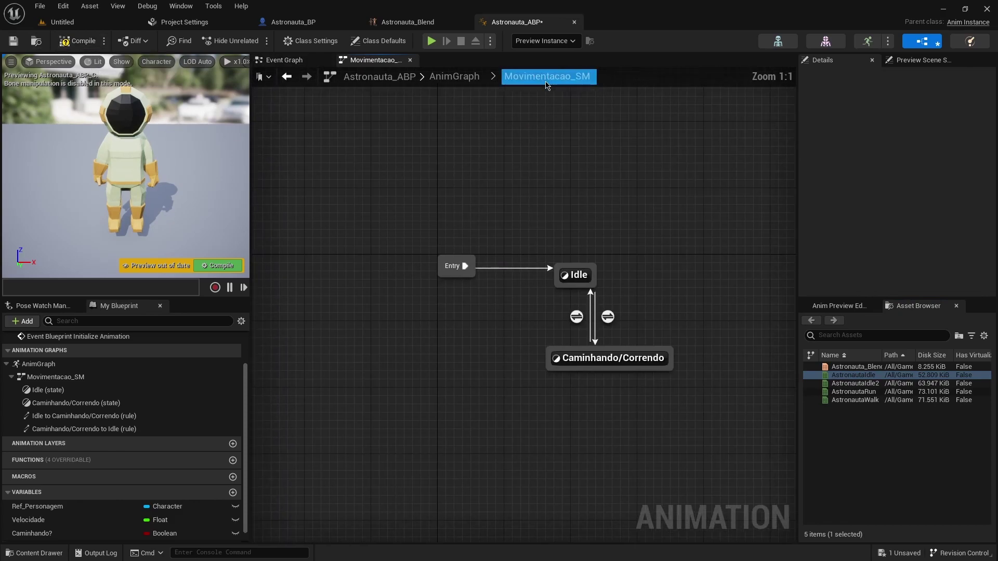
double_click(594, 368)
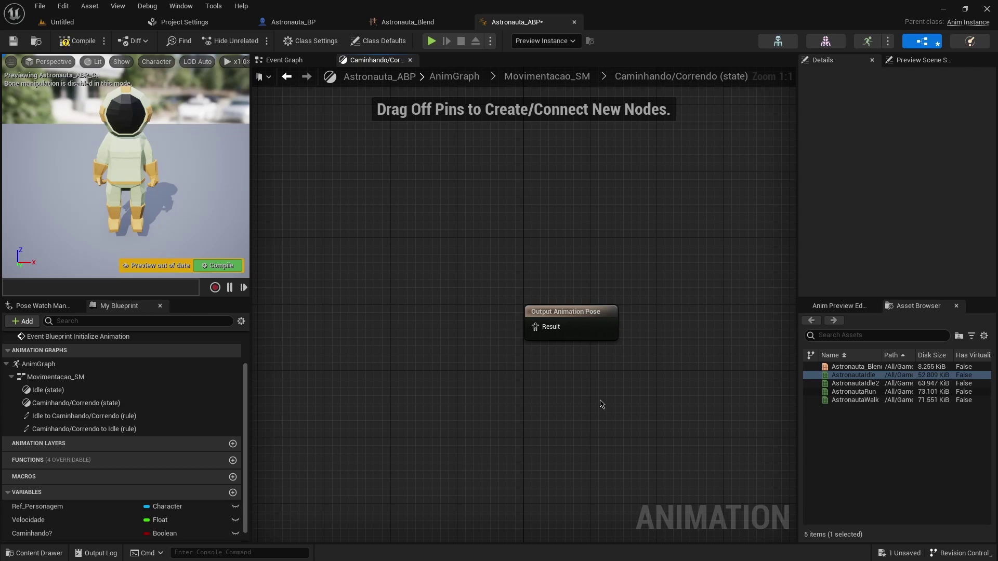
Make Caminhando/Correndo play Astronauta_Blend, with Velocidade driving its Velocidade input.
click(872, 366)
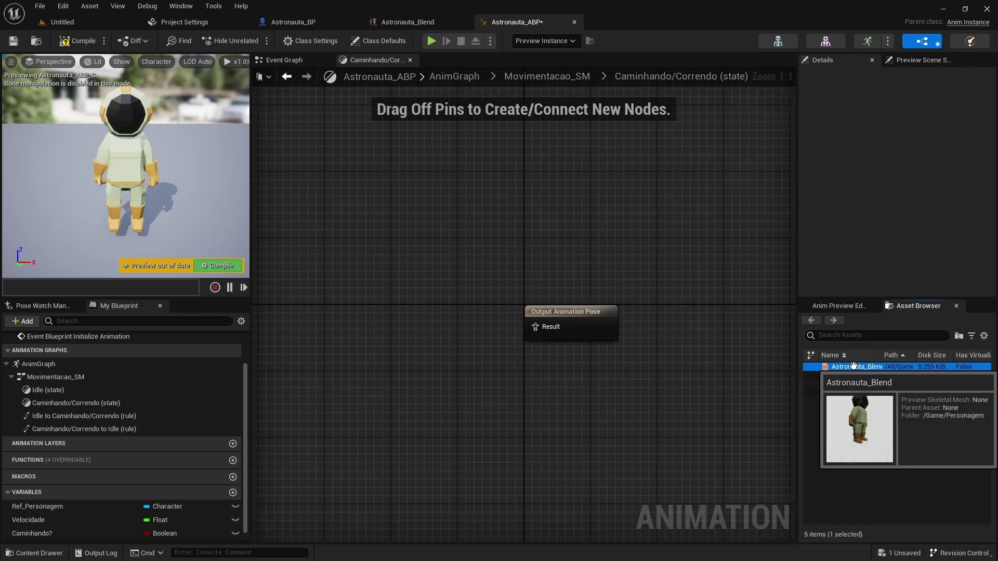
mouse_move(854, 366)
mouse_down()
mouse_move(483, 343)
mouse_move(429, 320)
mouse_move(535, 326)
mouse_up()
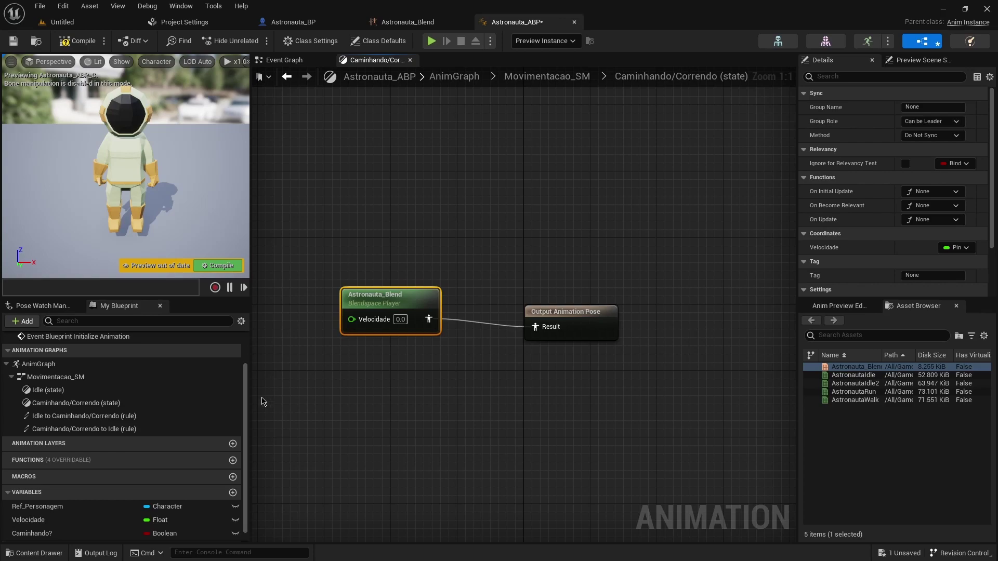
mouse_move(35, 521)
mouse_down()
mouse_move(189, 488)
mouse_move(351, 324)
mouse_up()
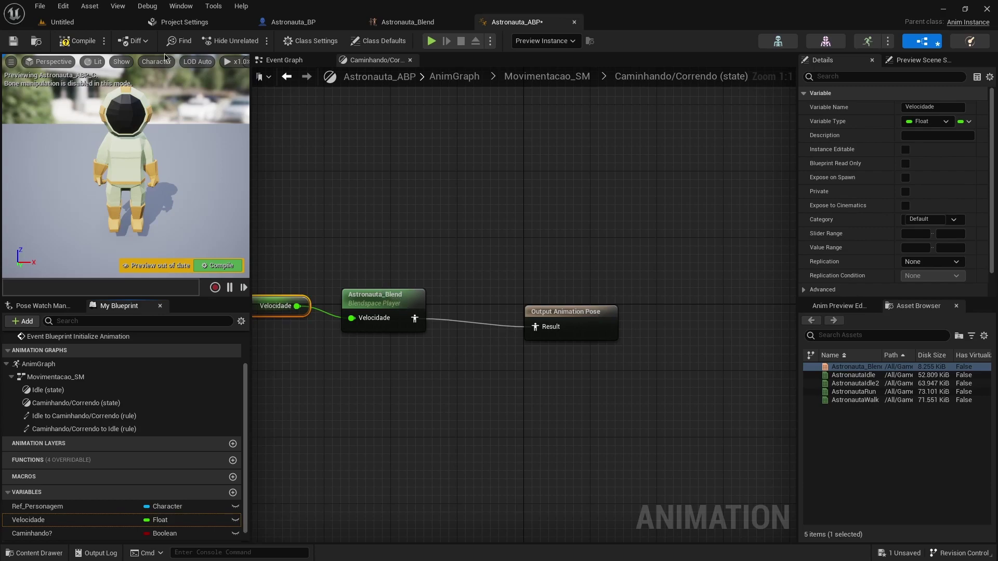
Compile and save the Astronauta_ABP animation blueprint.
click(77, 40)
click(13, 41)
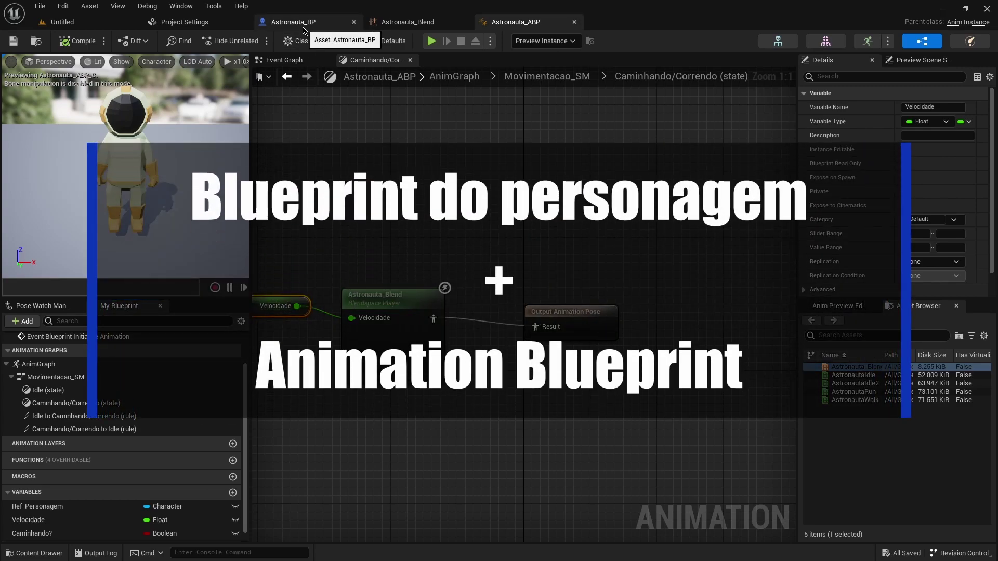
click(303, 29)
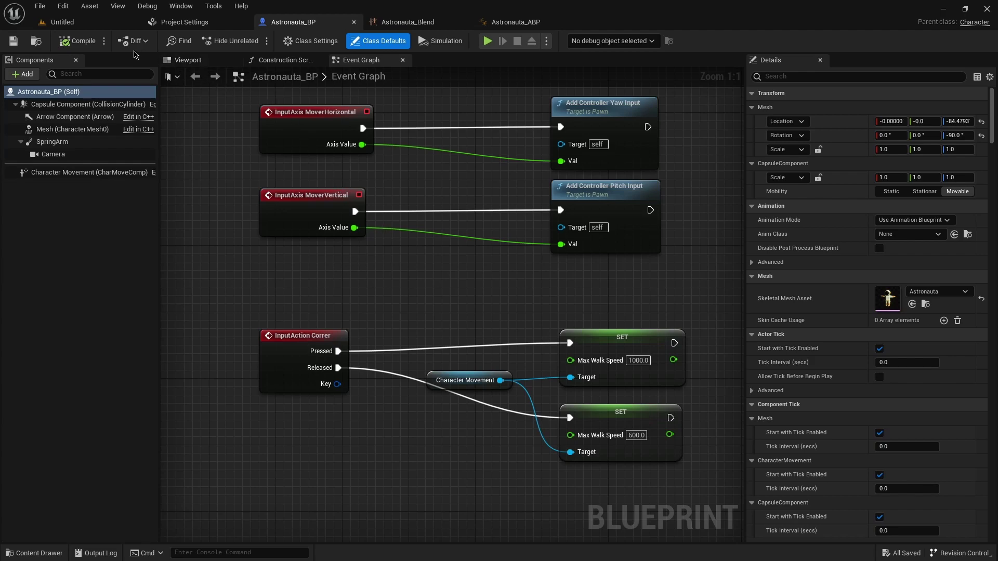
Set the Mesh component's Anim Class to Astronauta_ABP, then compile and save Astronauta_BP.
click(45, 133)
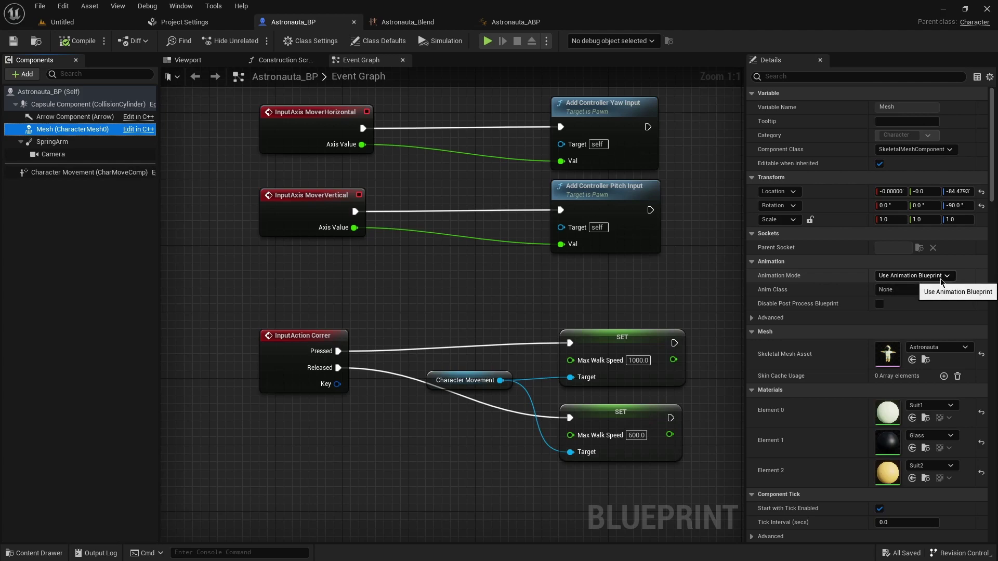
click(188, 60)
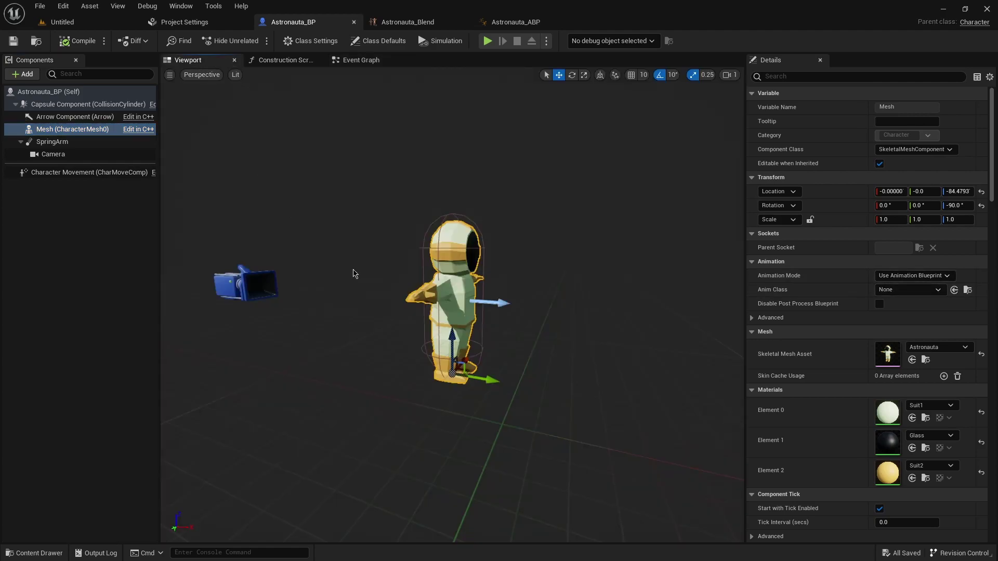
alt+drag(468, 312, 519, 312)
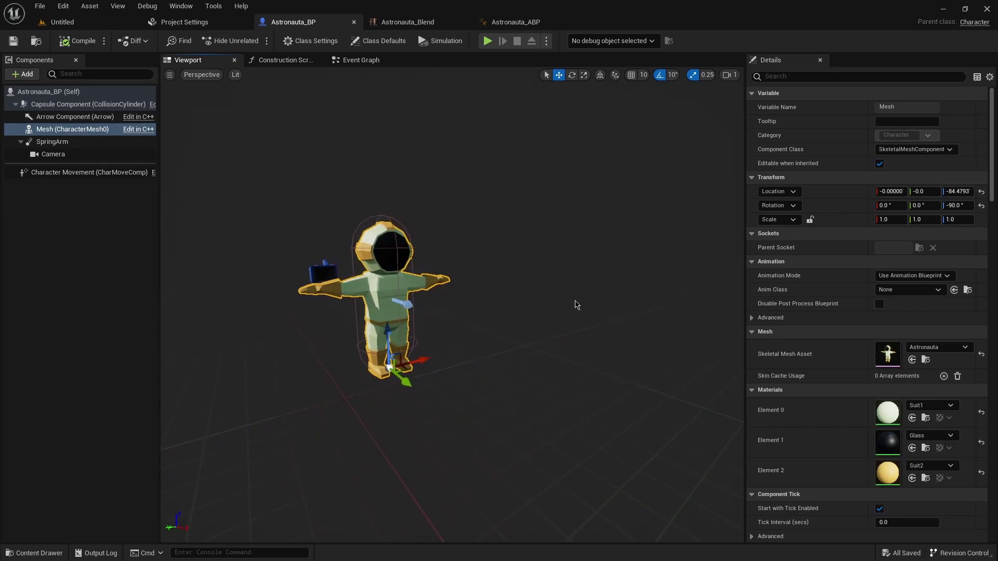
click(901, 291)
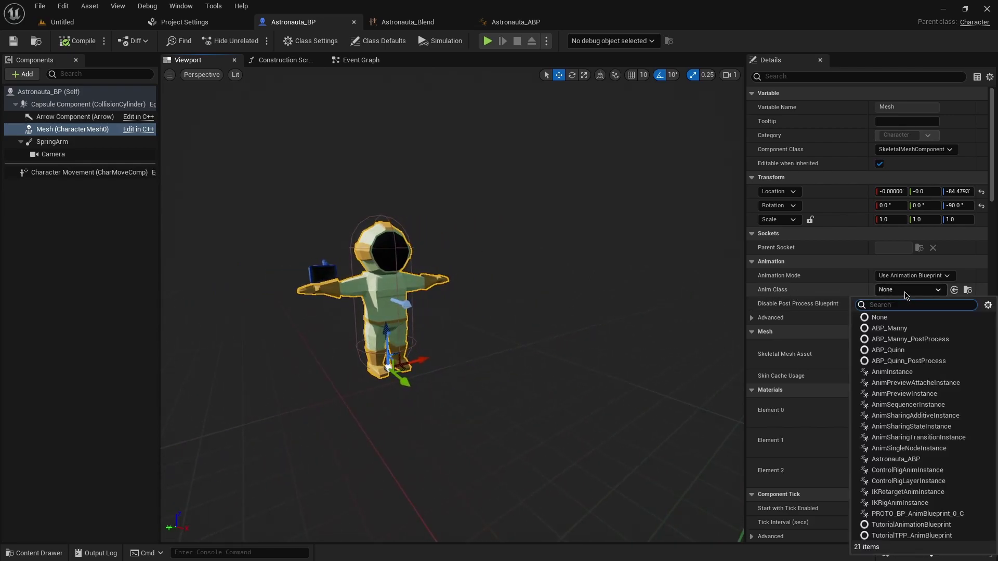
text(as)
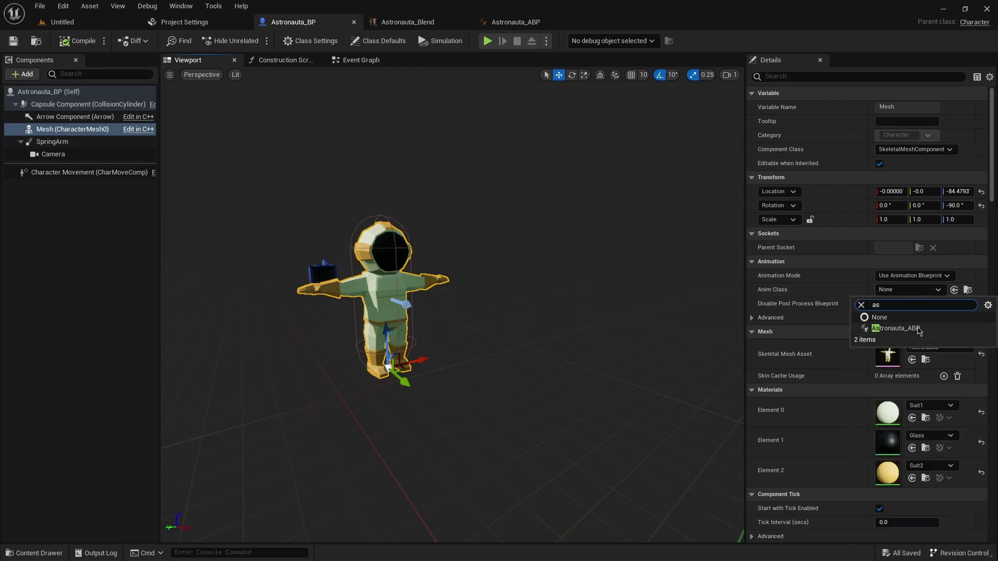
click(905, 329)
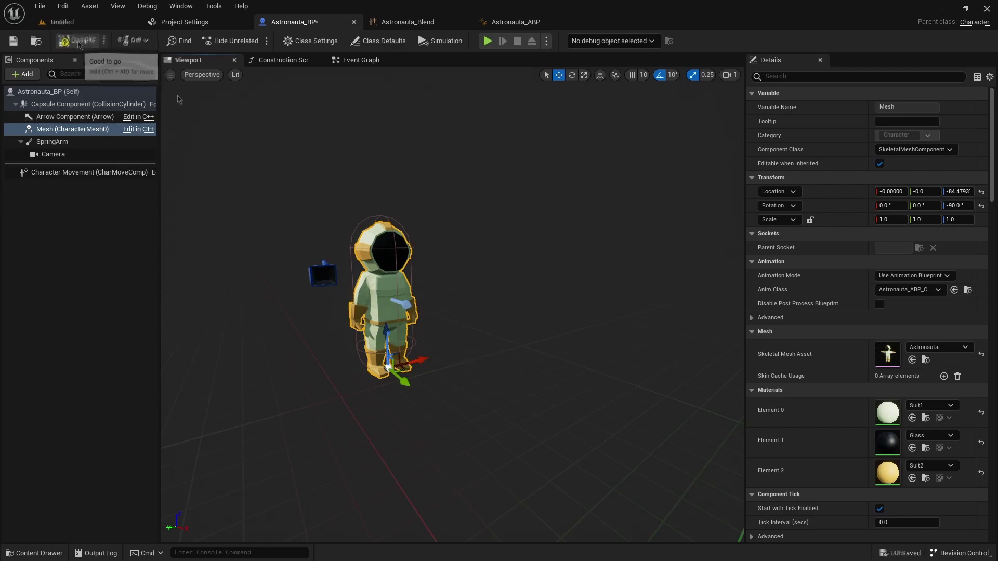
click(13, 41)
Start Play In Editor on the teste level and focus the game view.
click(74, 25)
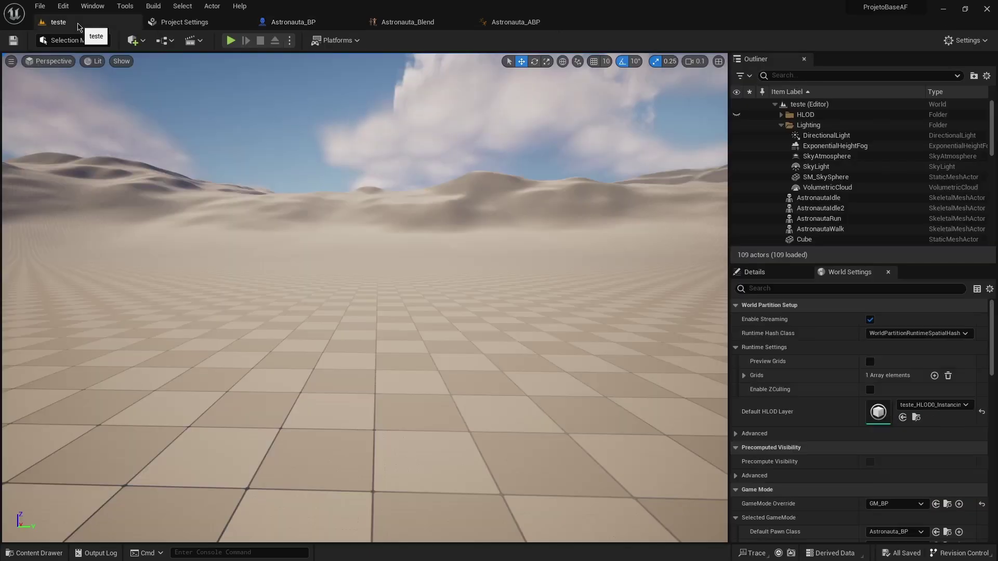
click(231, 41)
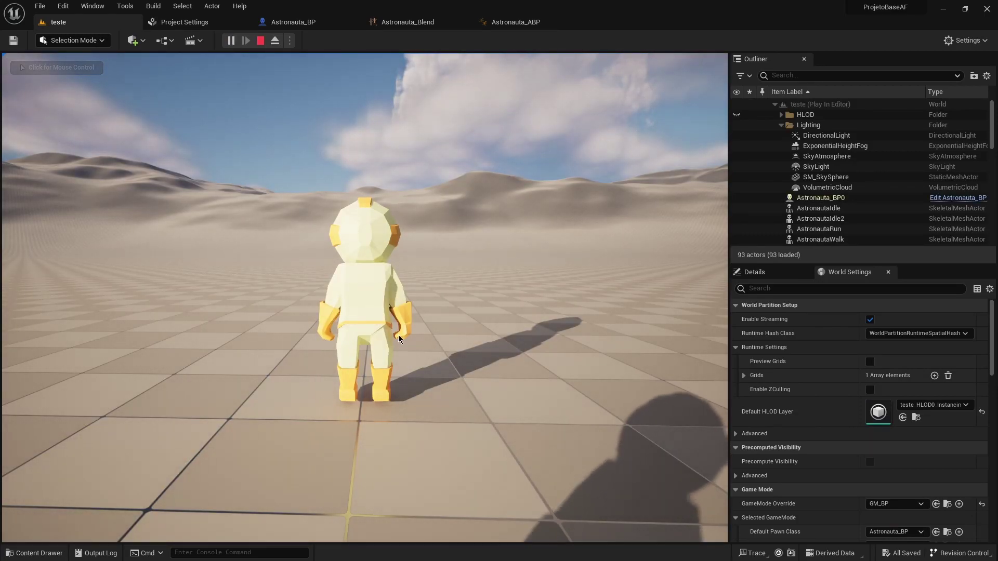
click(391, 311)
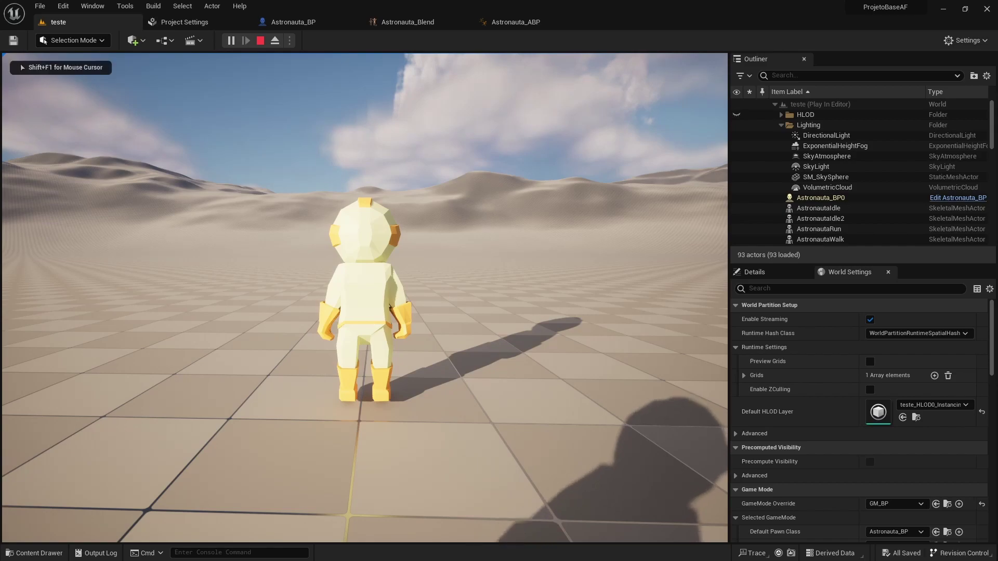
Walk the astronaut with W, S and D, run with Shift, then stop with Esc.
key(w)
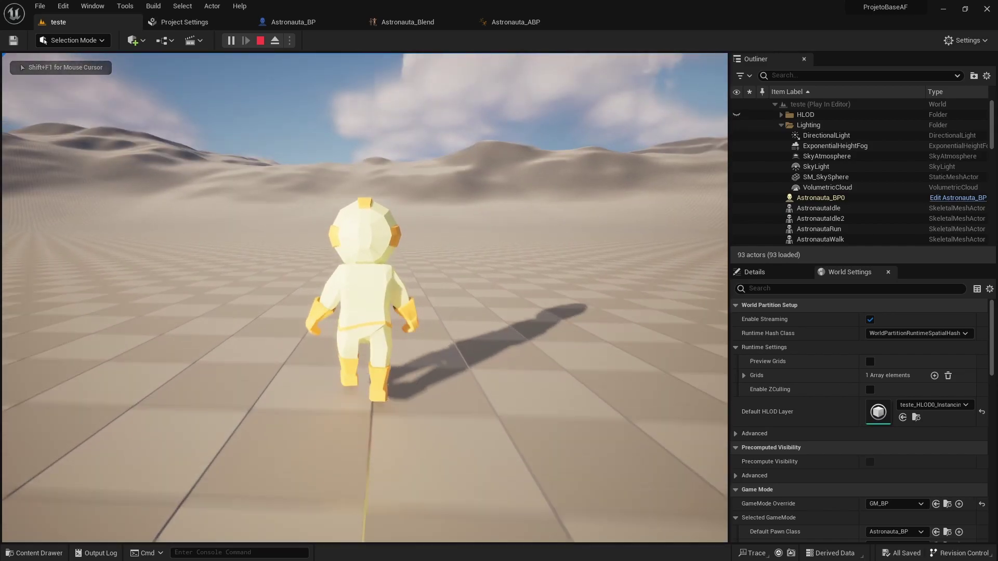
key(s)
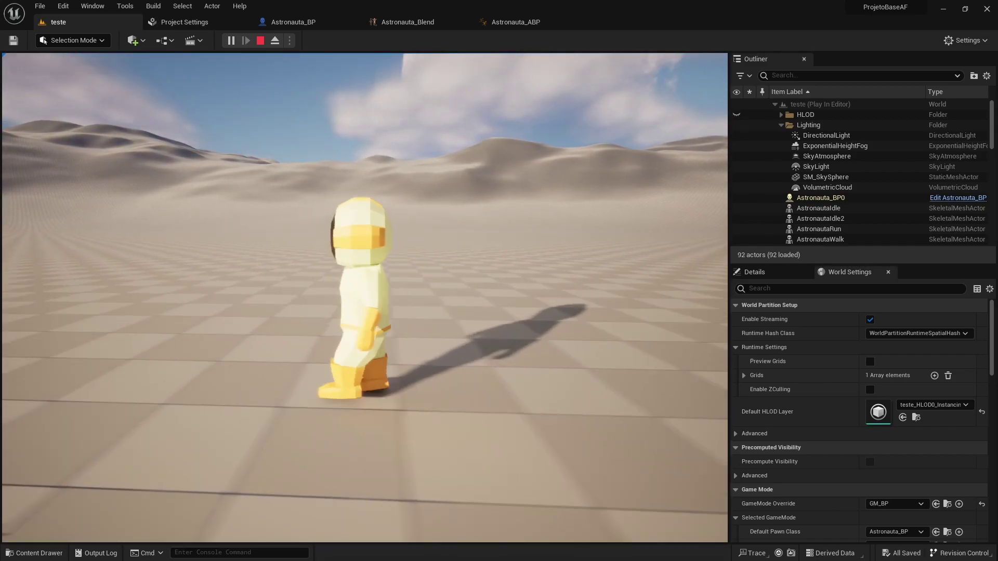
key(d)
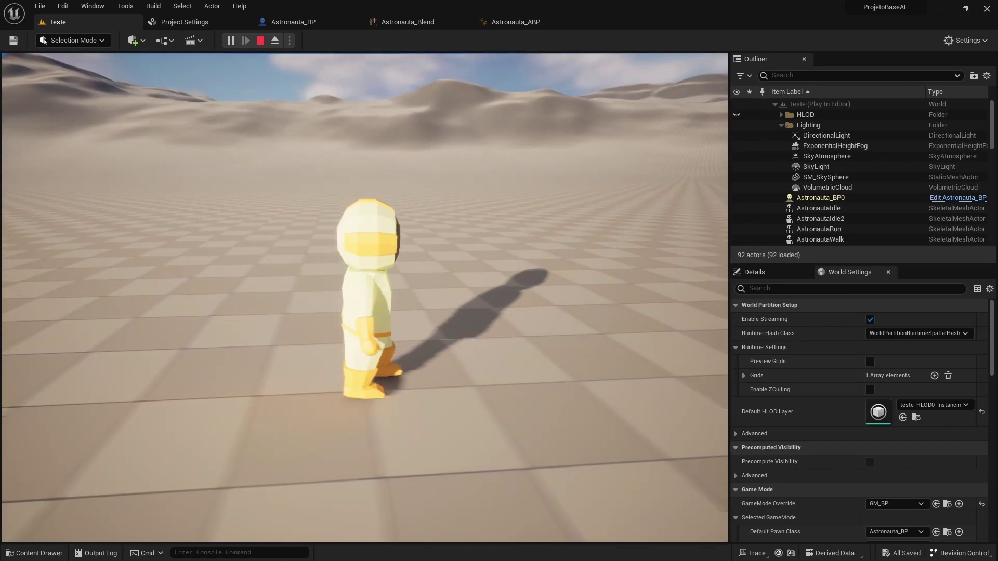
key(w)
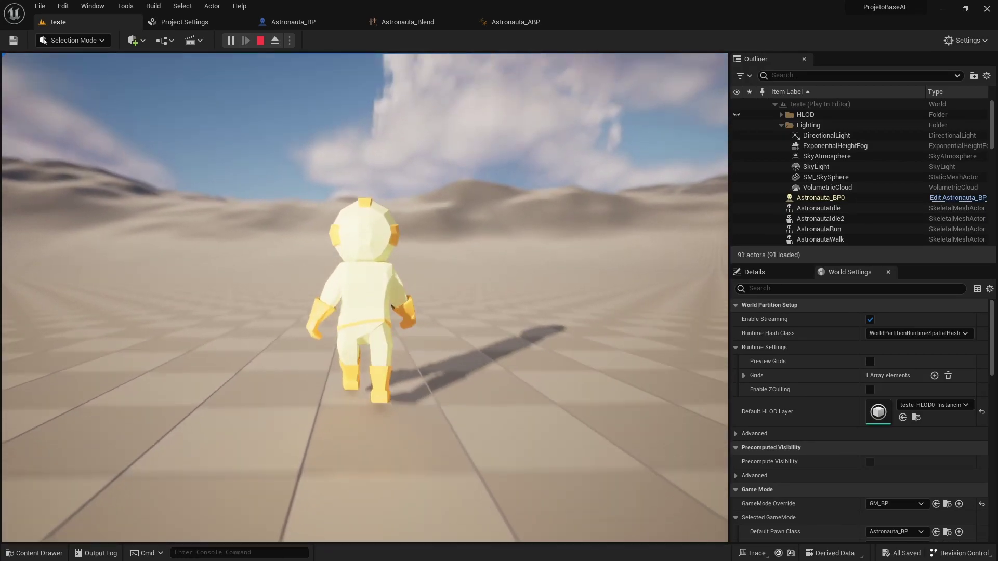
key(shift)
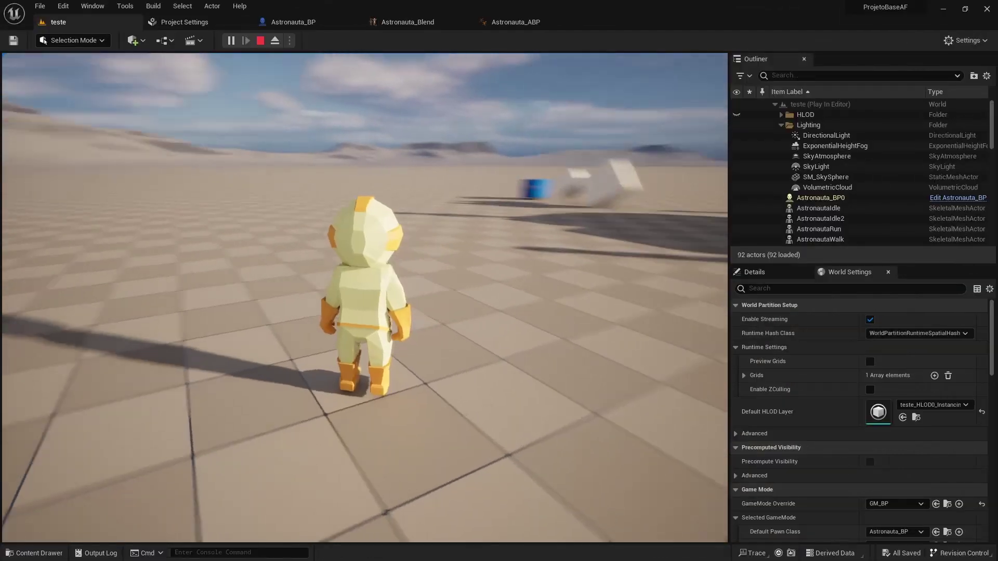
key(w)
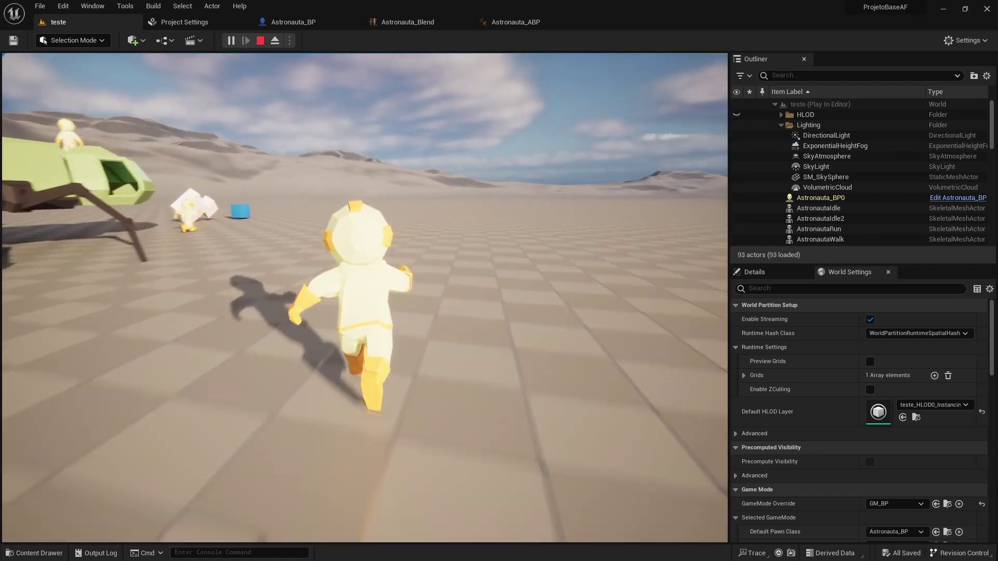
key(w)
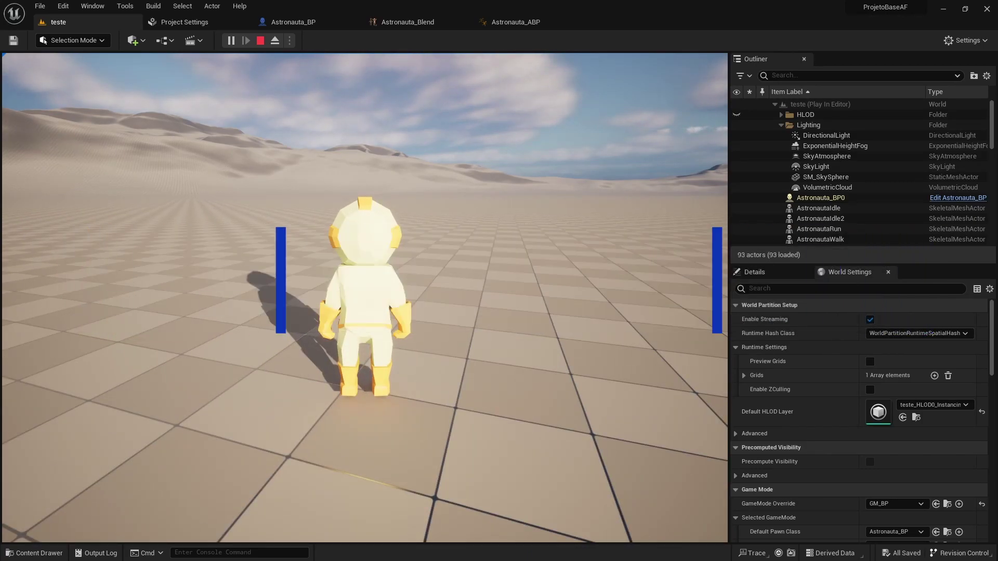
key(Escape)
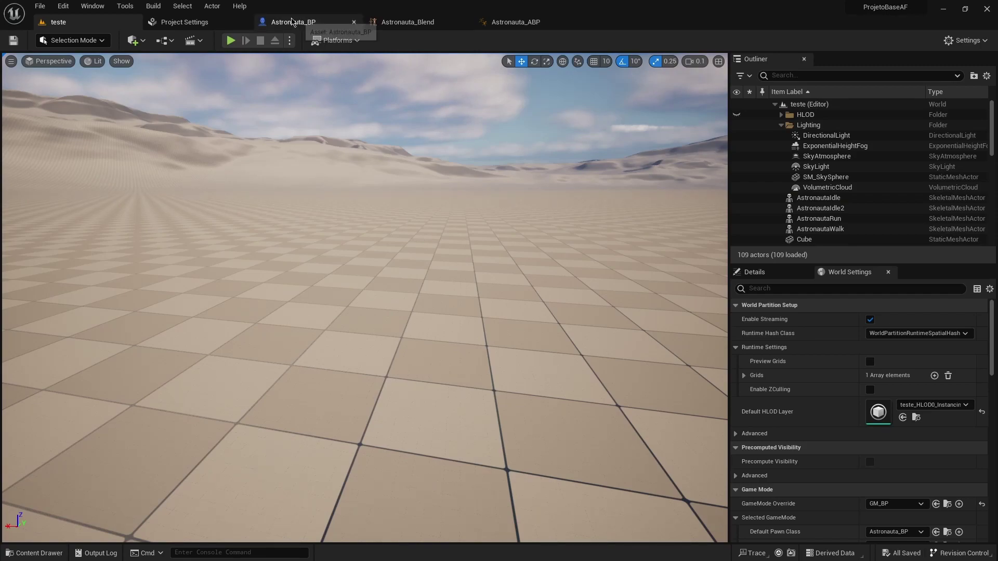
Change Astronauta_BP's Character Movement Braking Friction Factor from 2.0 to 0.1.
click(293, 21)
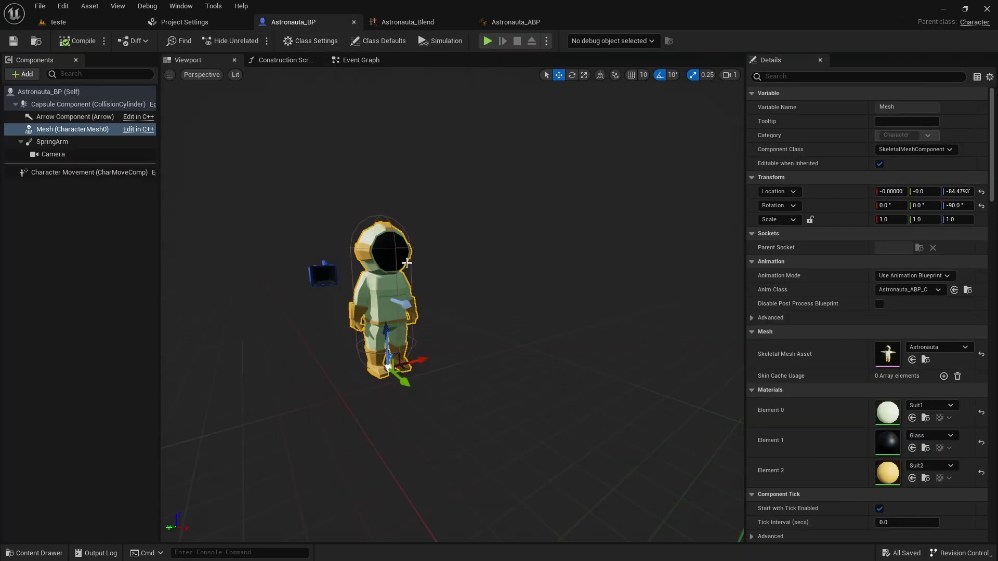
click(77, 172)
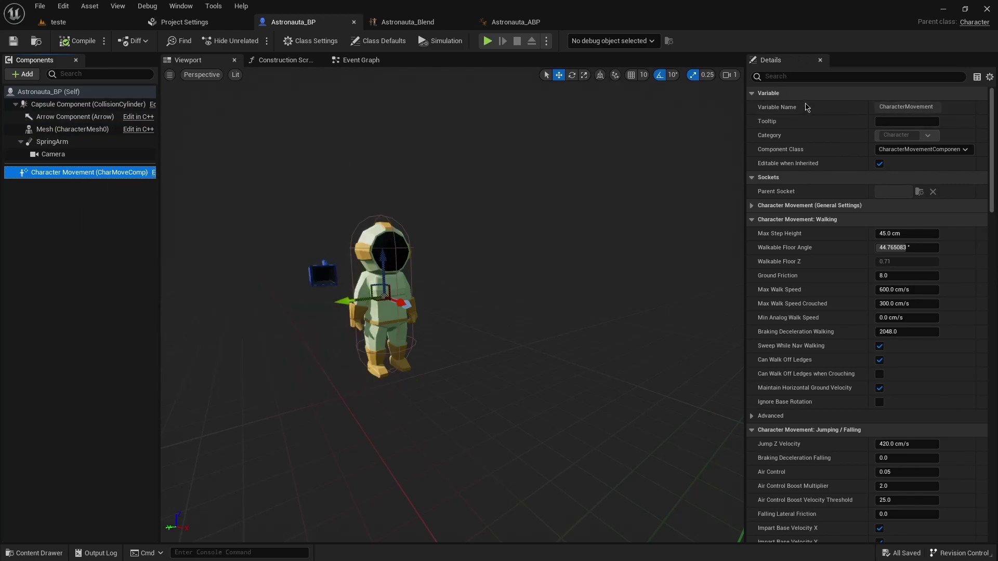
click(752, 206)
text(0.1)
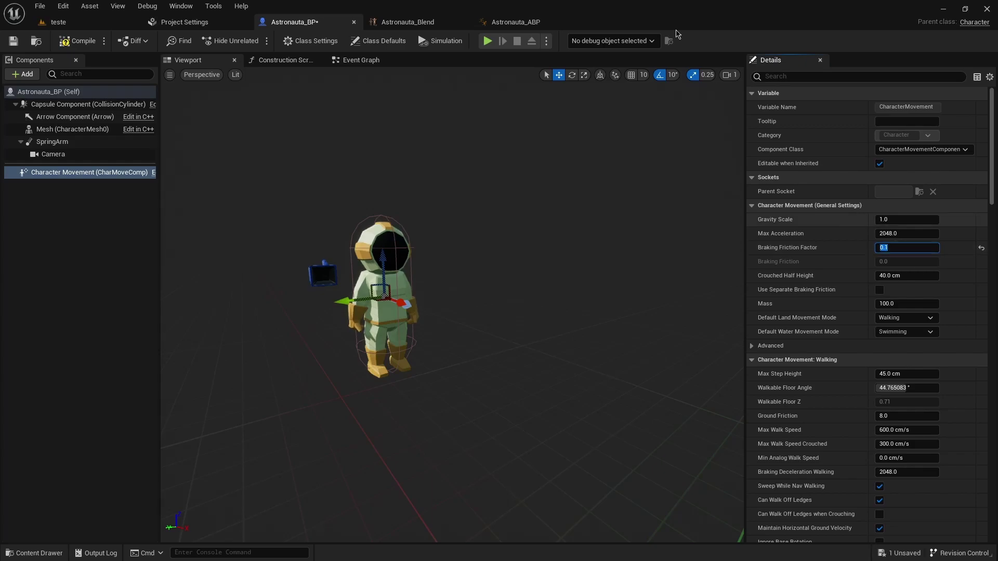
click(69, 24)
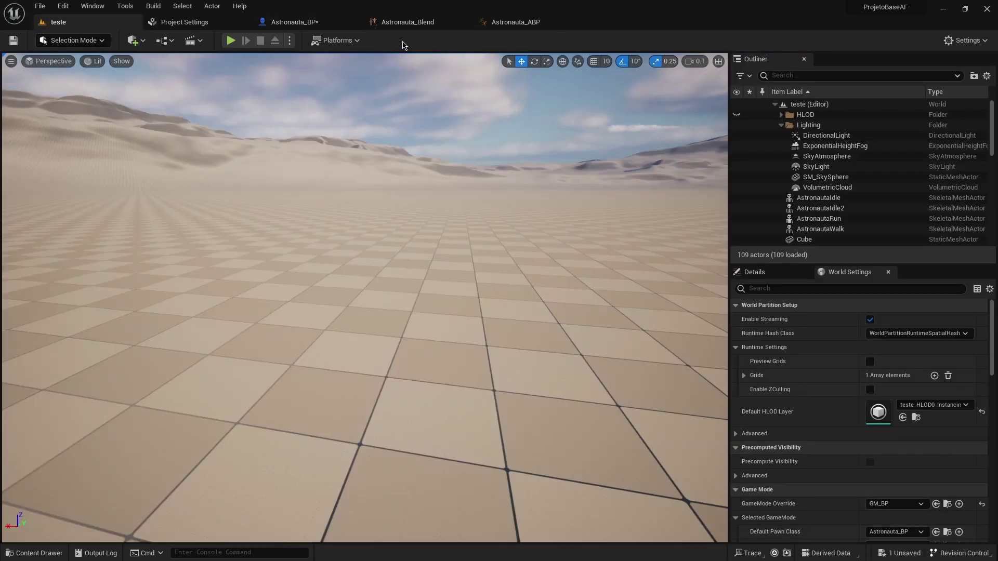
click(231, 40)
click(454, 436)
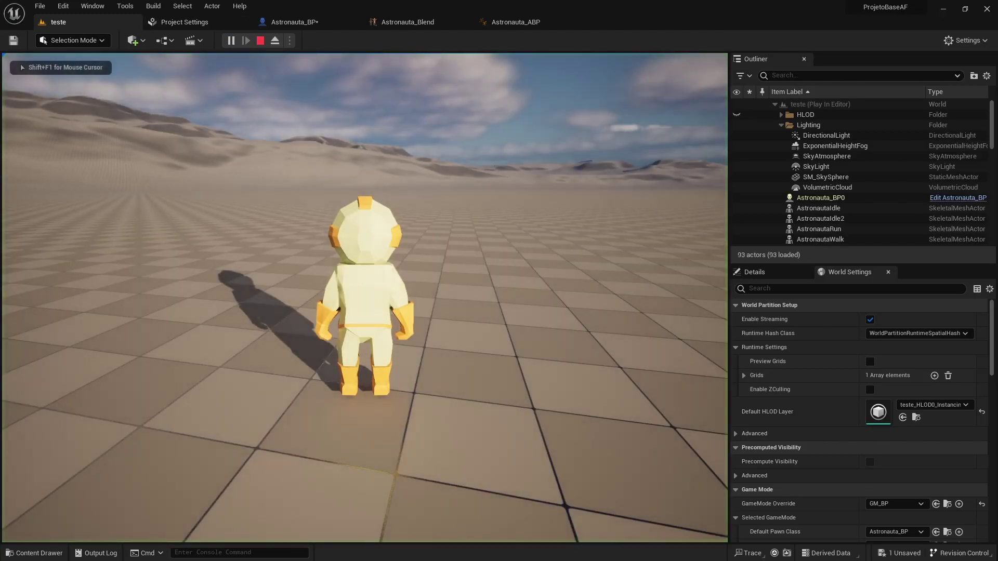
key(w)
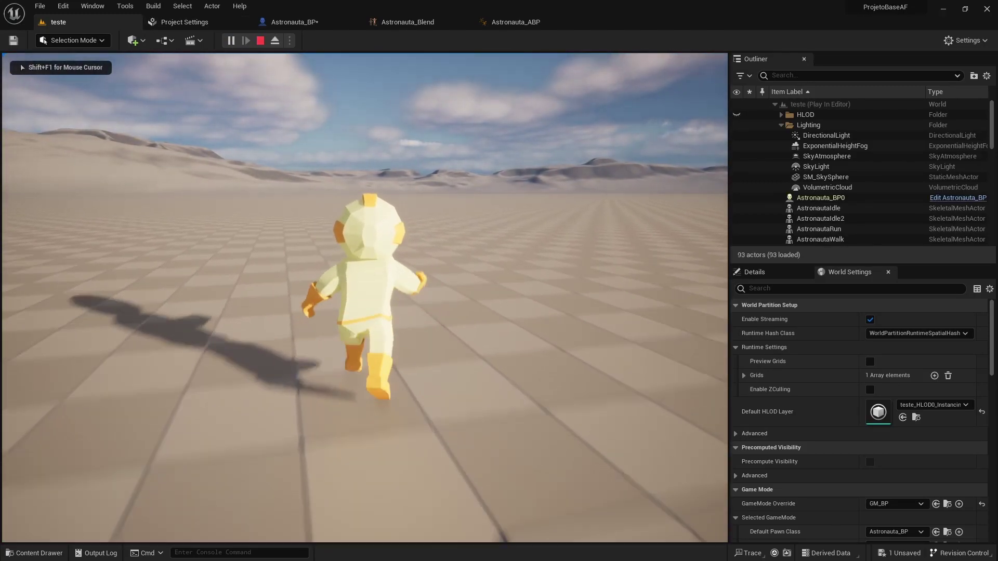
key(w)
key(w)
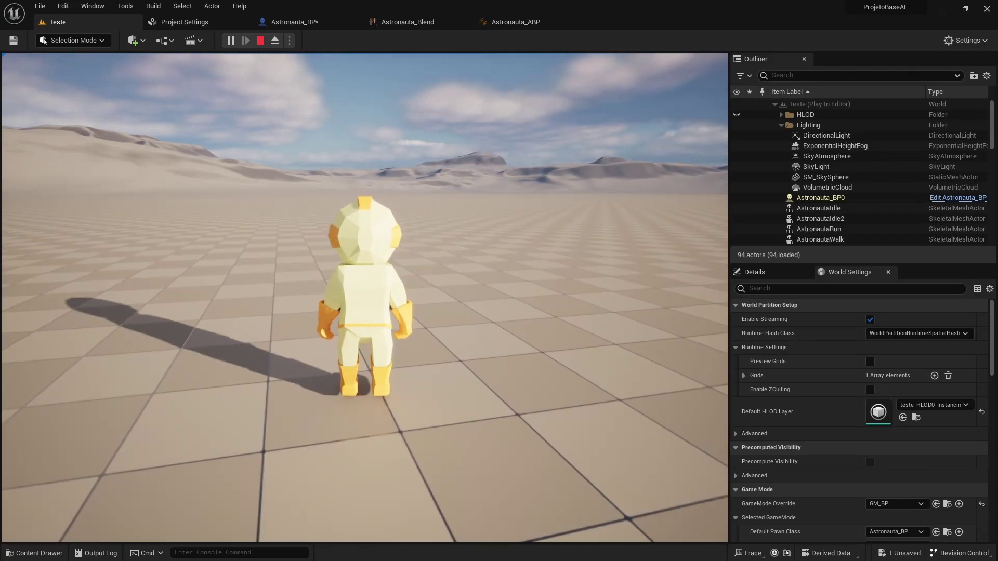
key(Escape)
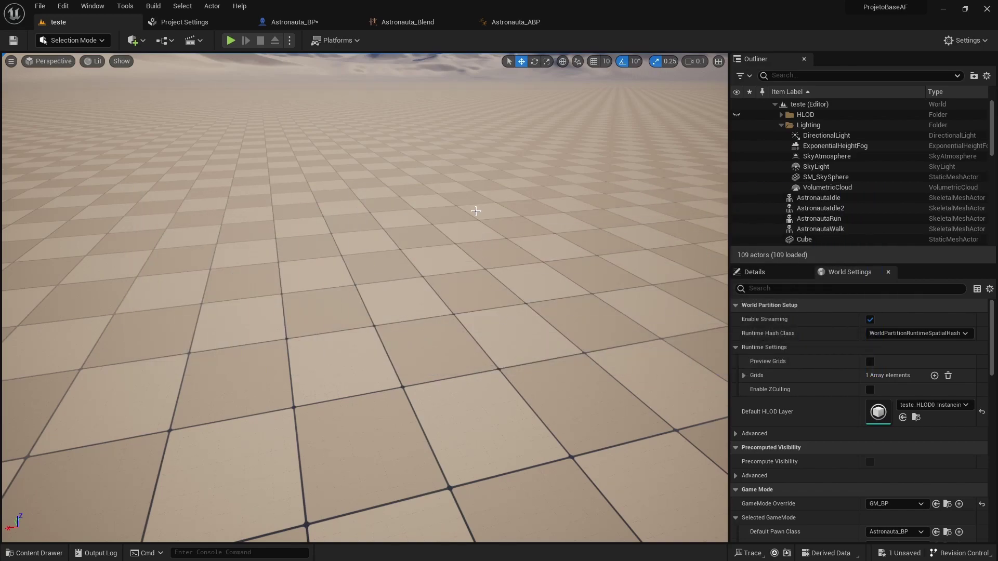
Show Astronauta_BP's Event Graph and open the AstronautaRun animation from the Content Drawer.
click(304, 22)
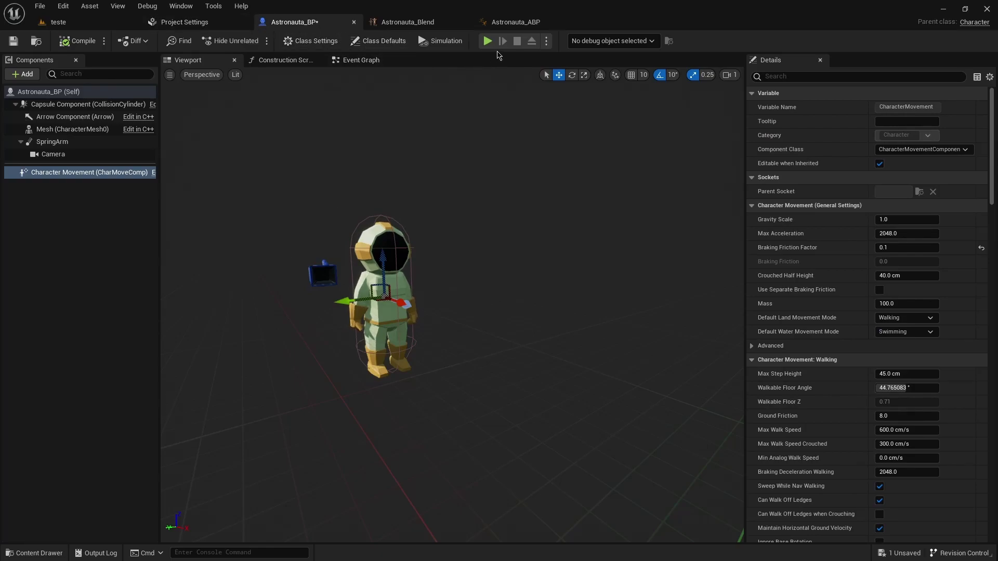
click(359, 59)
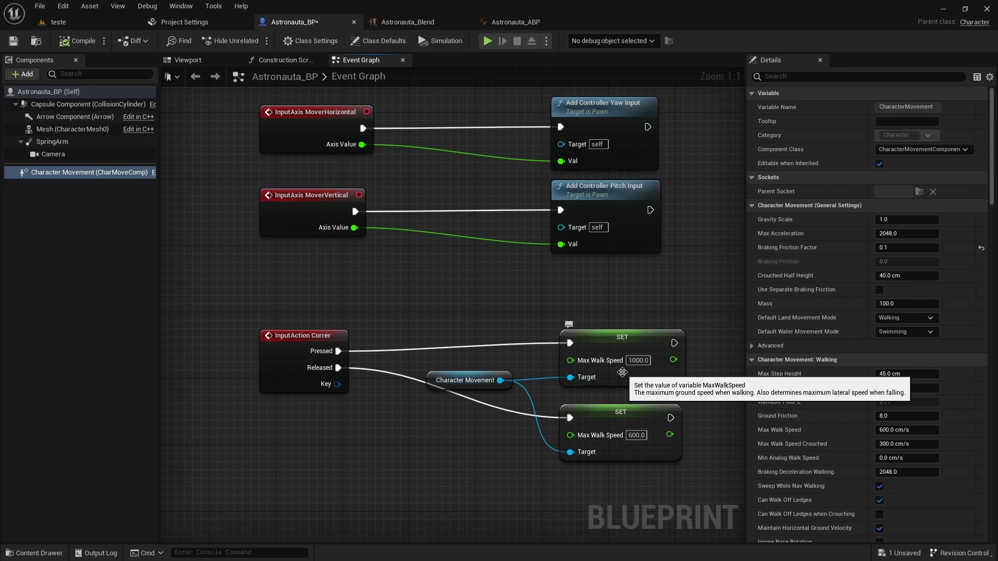
key(ctrl+space)
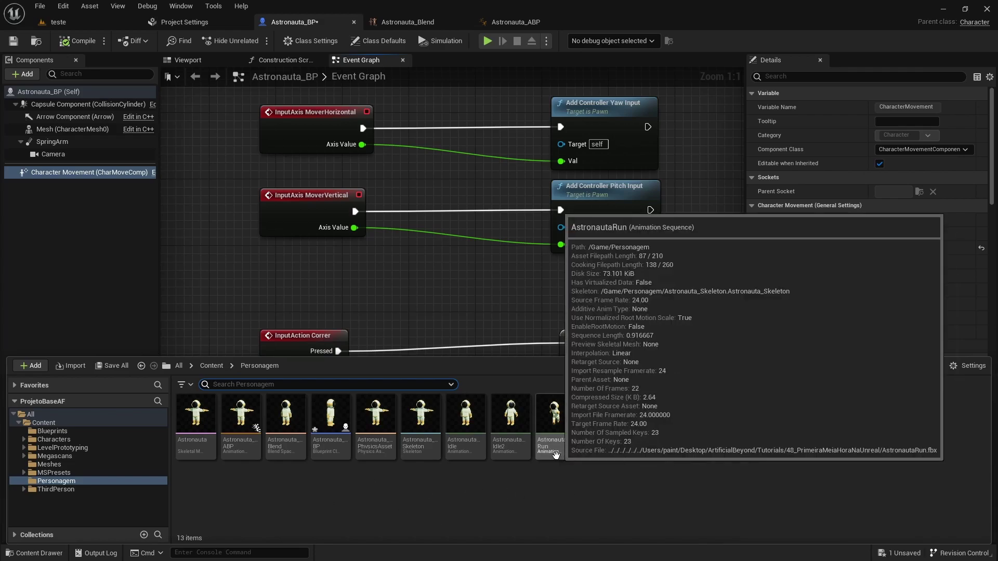
click(555, 413)
Change AstronautaRun's Rate Scale to 10.0 (after trying 0.2), save it, and return to the teste level.
double_click(555, 413)
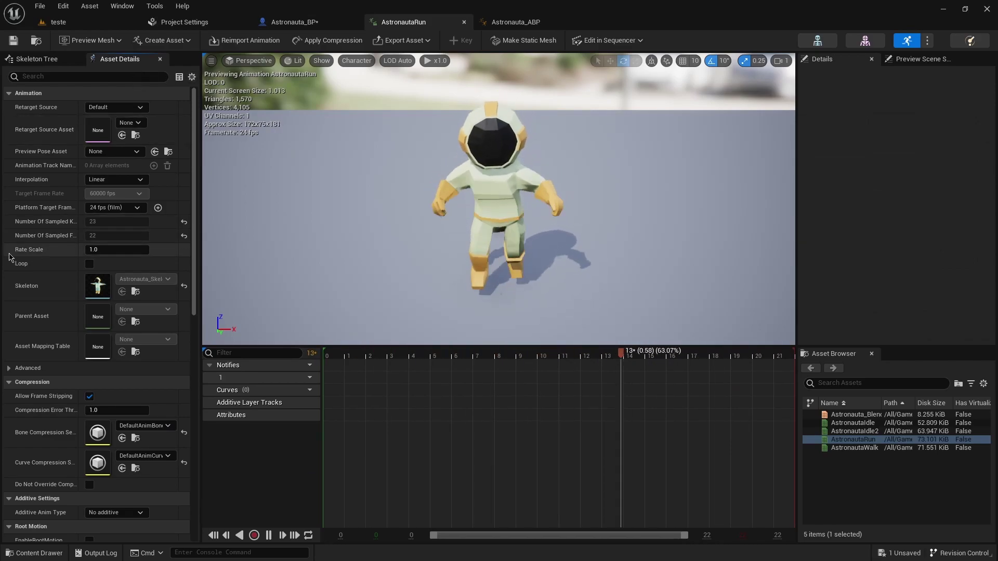
click(104, 252)
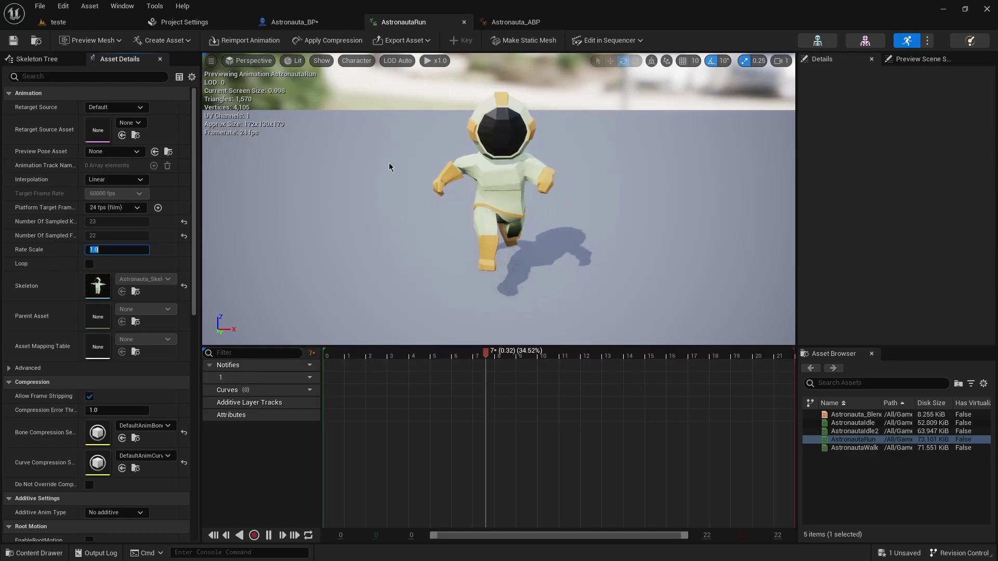
text(.2)
key(Return)
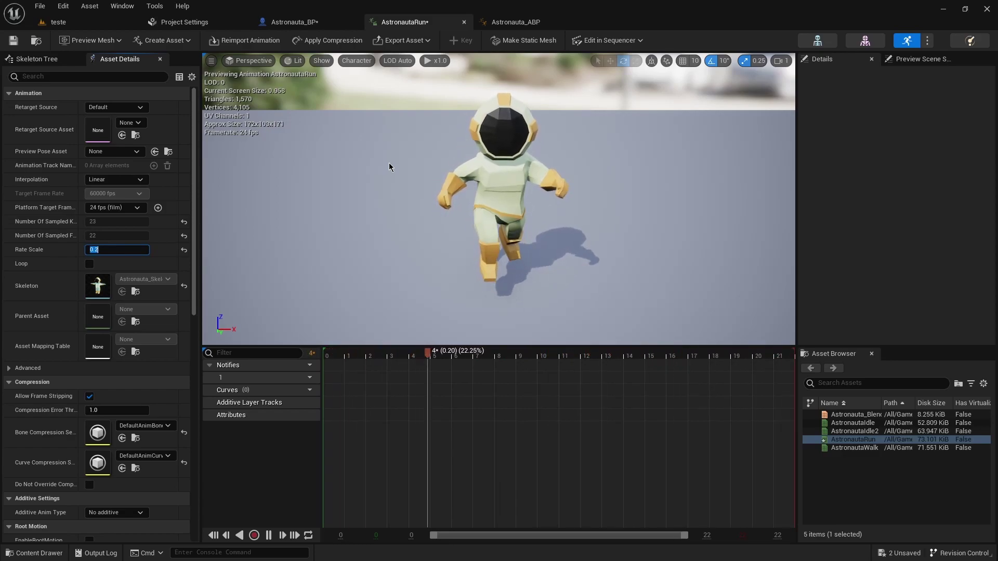
text(10)
key(Return)
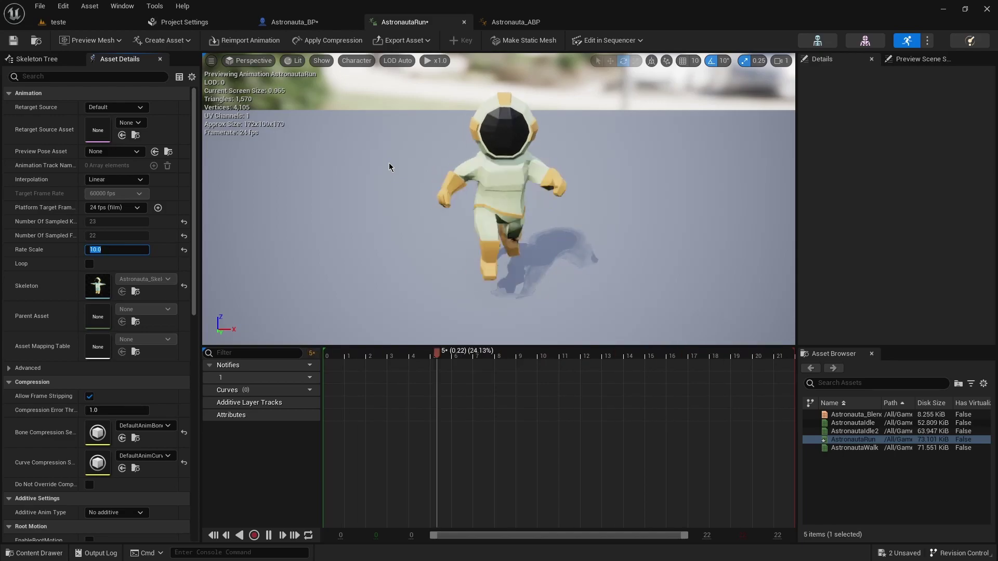
click(14, 41)
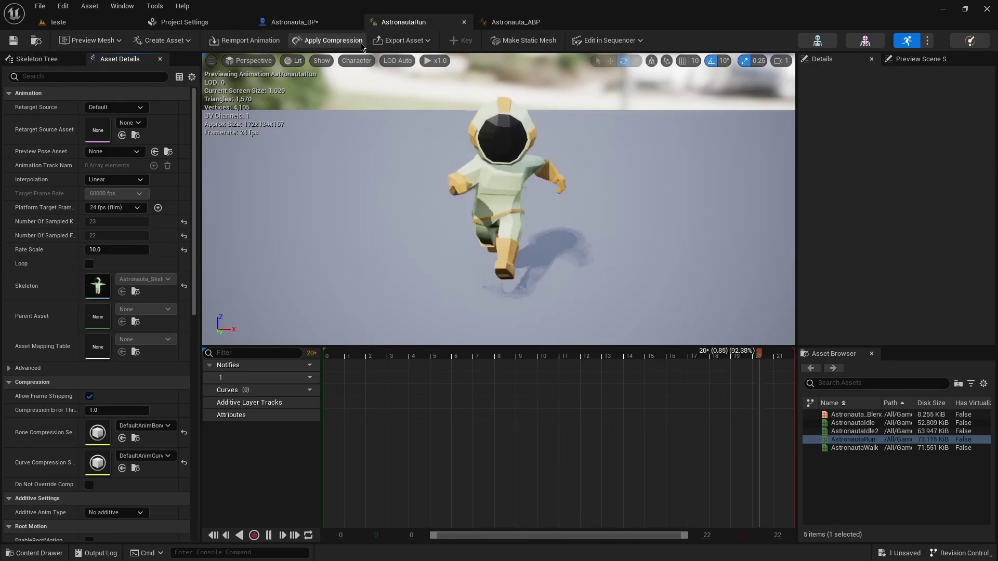
click(58, 22)
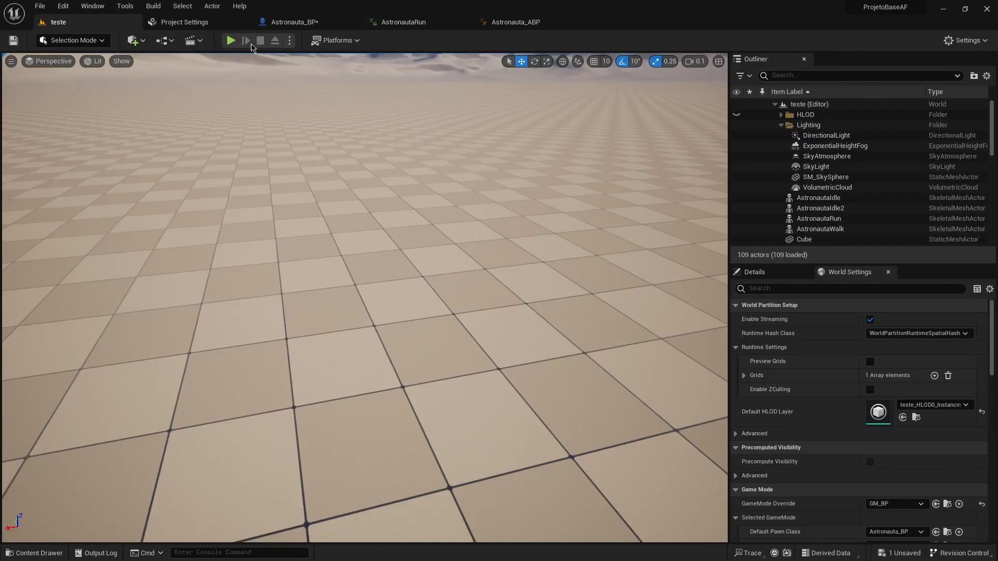
Play the teste level and move the astronaut forward with W to check the faster run.
click(230, 40)
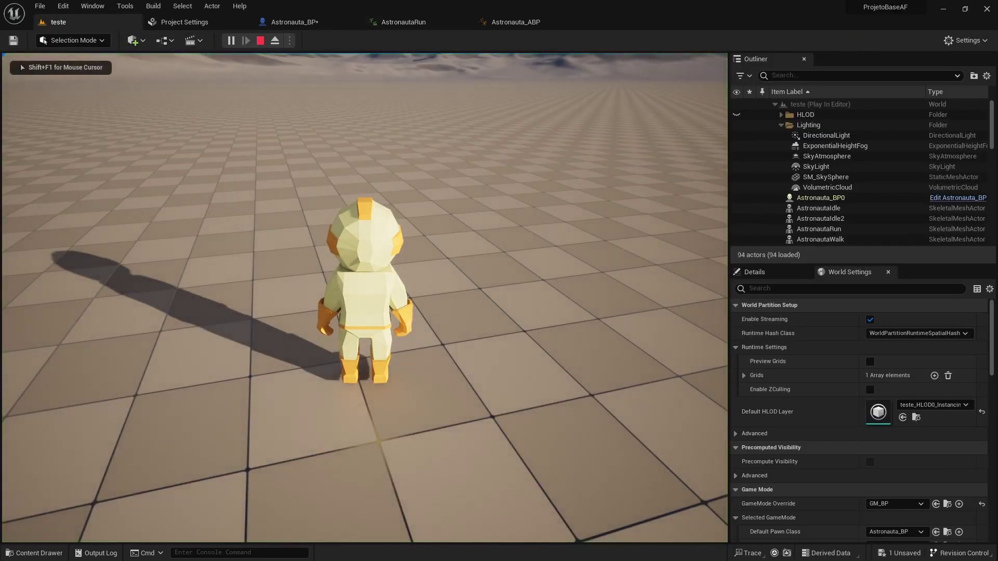
key(w)
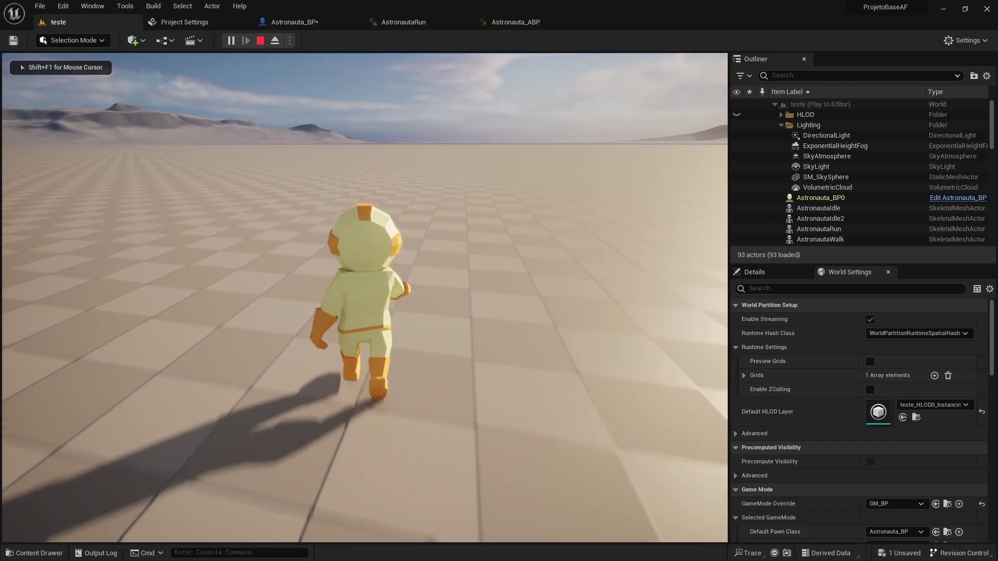